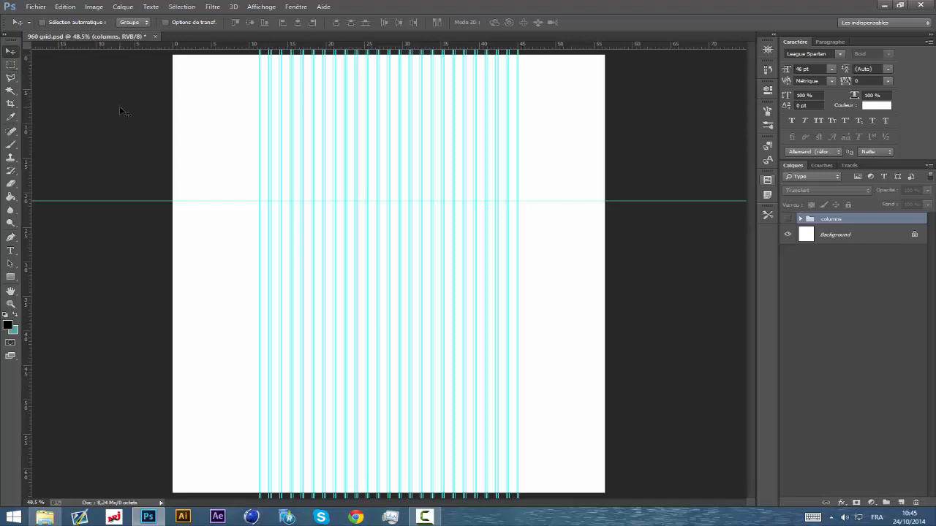
click(11, 64)
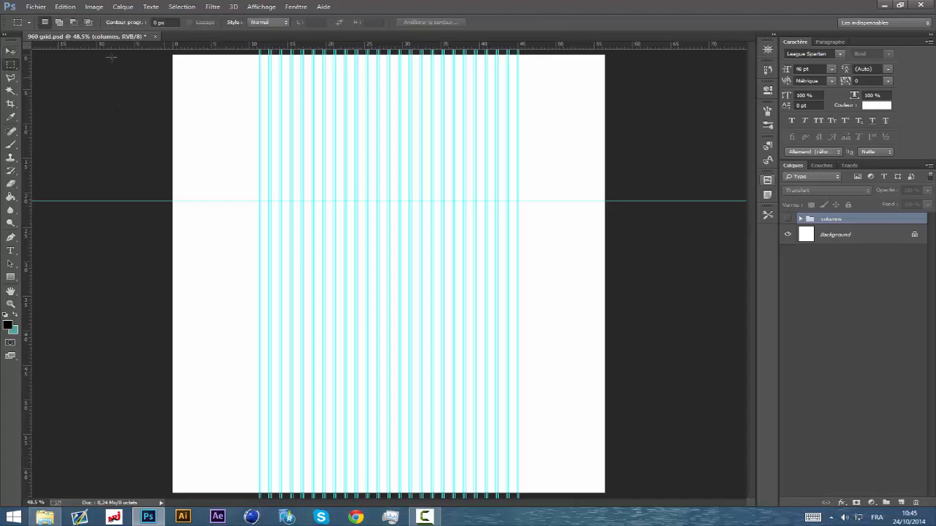
click(10, 51)
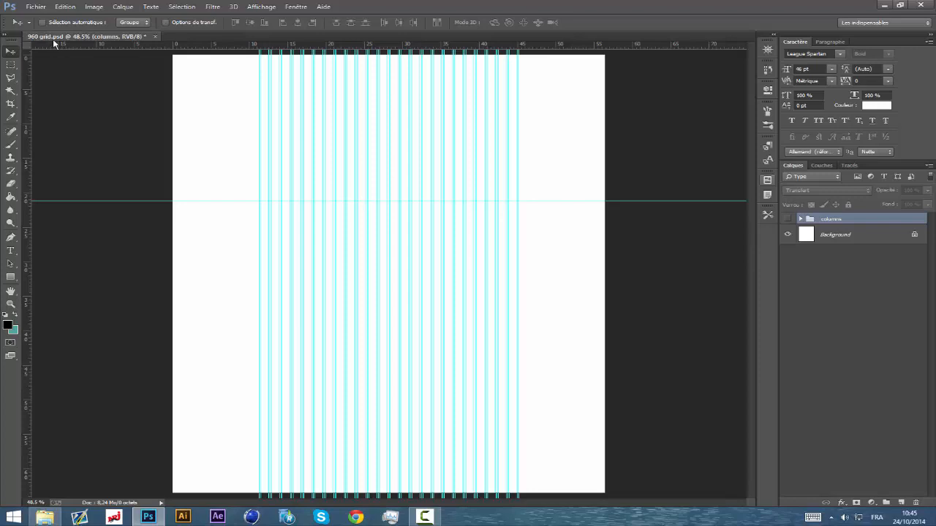
drag(71, 37, 90, 42)
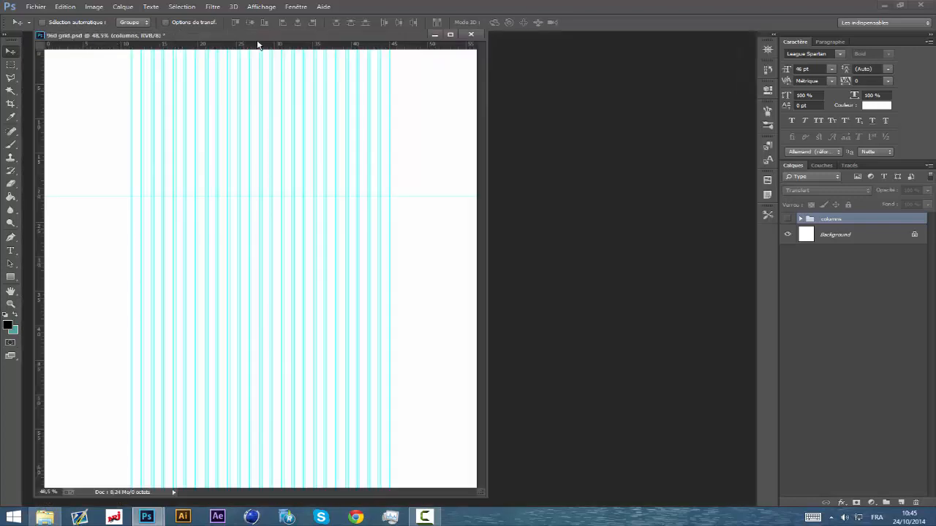
drag(278, 37, 297, 41)
drag(386, 42, 355, 38)
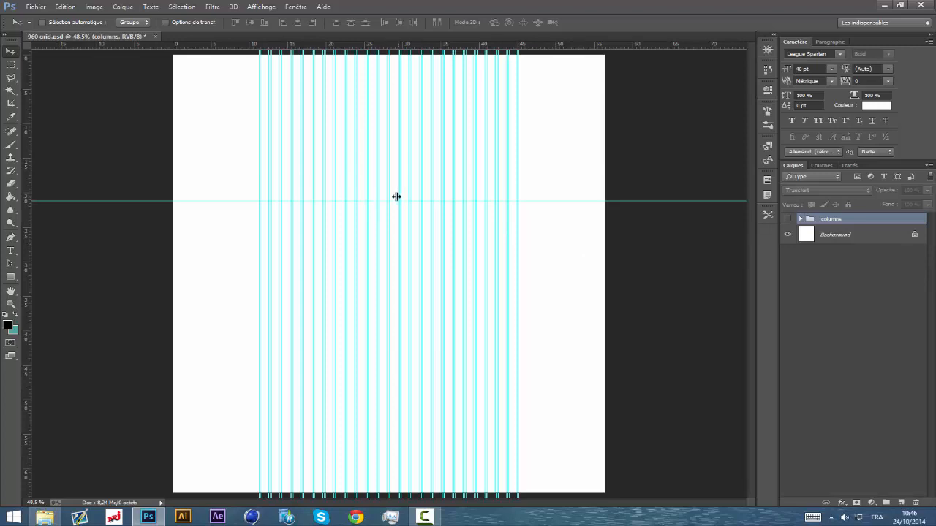
Step: Hide the guides and make the columns group visible
key(ctrl+h)
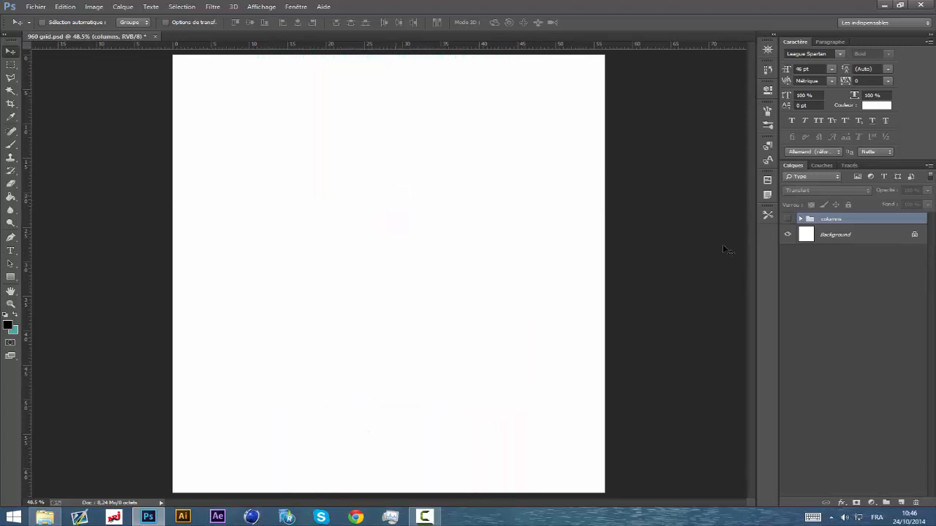
click(788, 219)
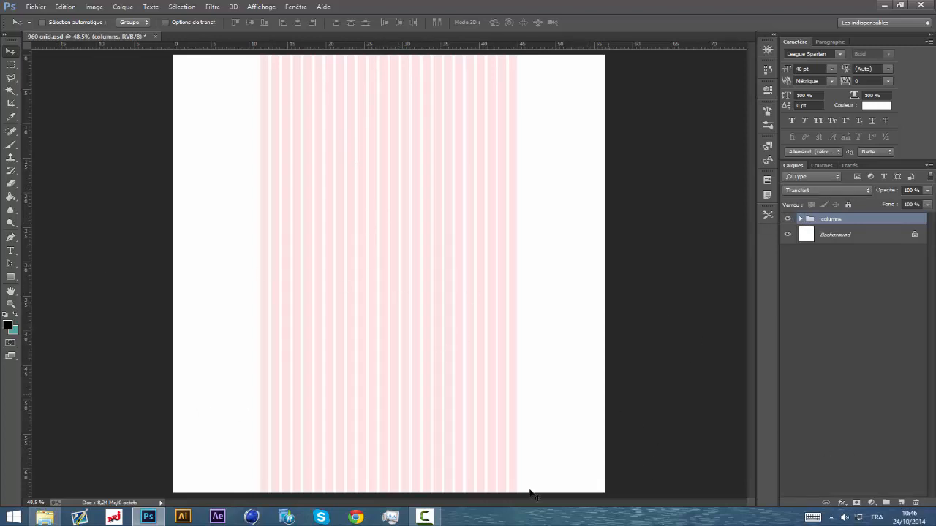
Step: Draw a full-width black rectangle about 1603 × 152 px along the top edge of the canvas
click(10, 277)
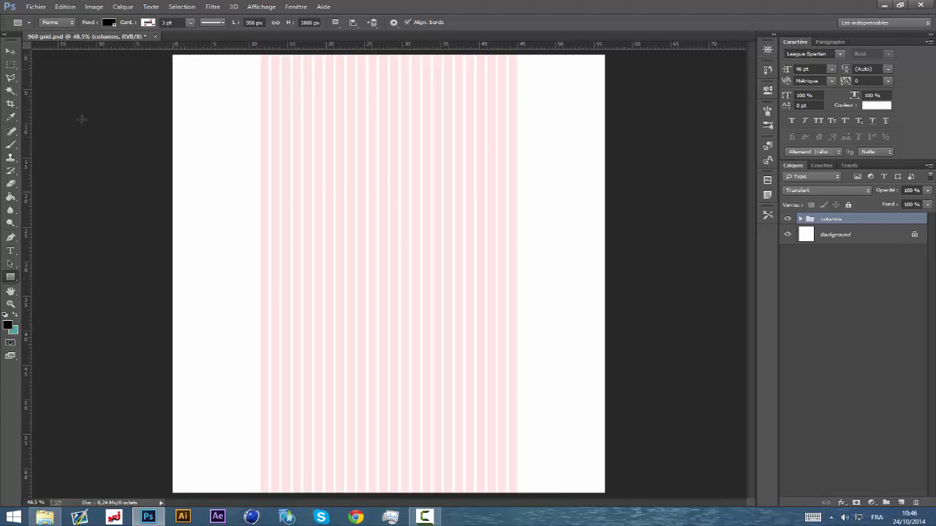
click(11, 52)
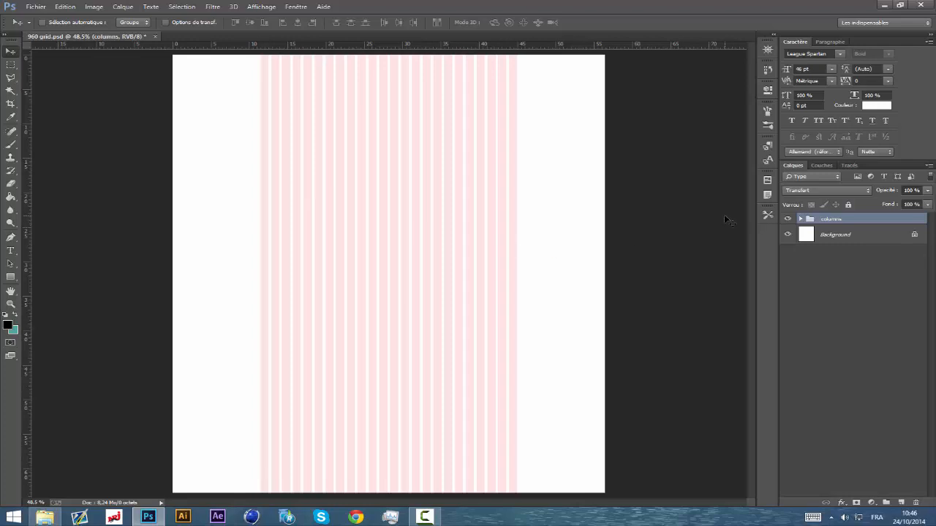
click(10, 277)
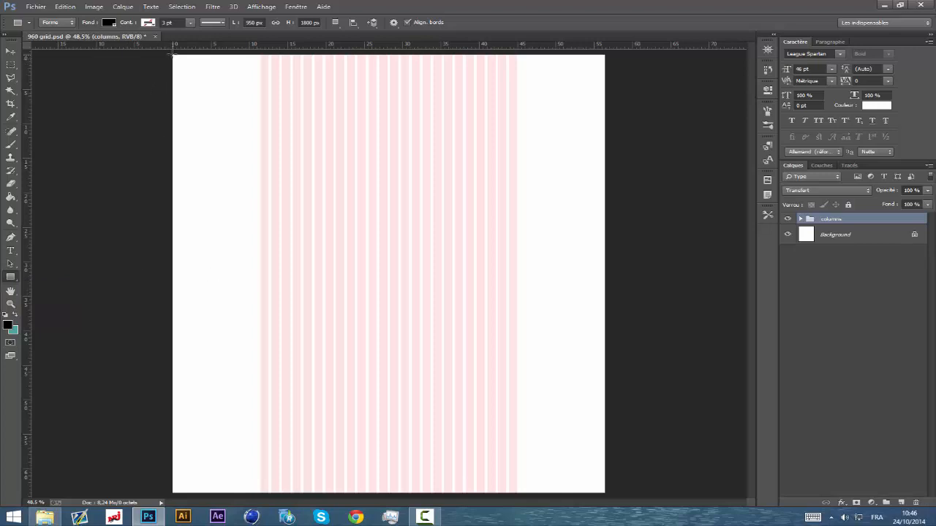
drag(181, 59, 601, 90)
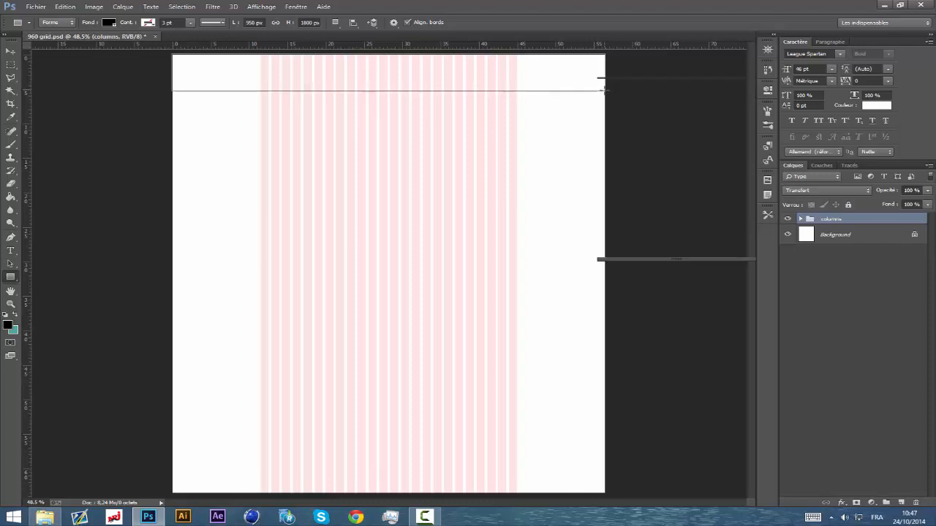
click(735, 85)
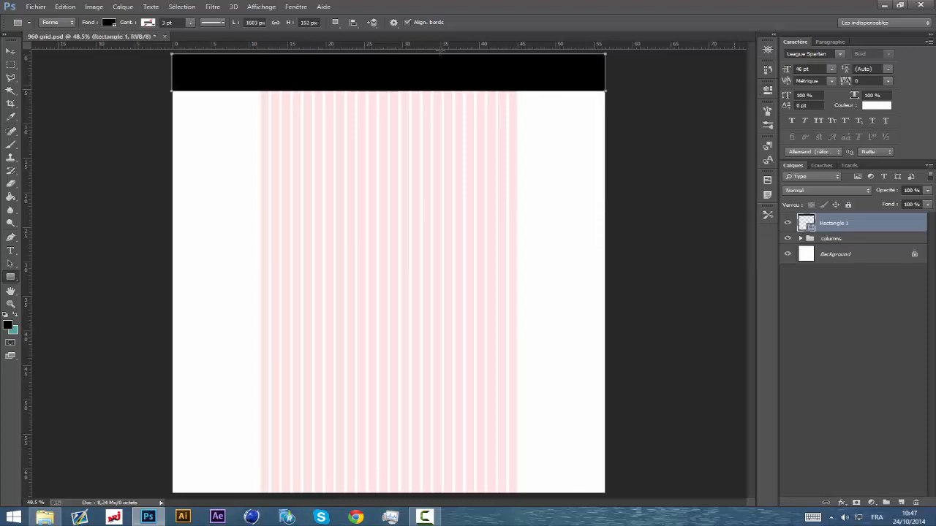
Step: Duplicate the black rectangle and place the copy along the bottom edge of the canvas
click(11, 51)
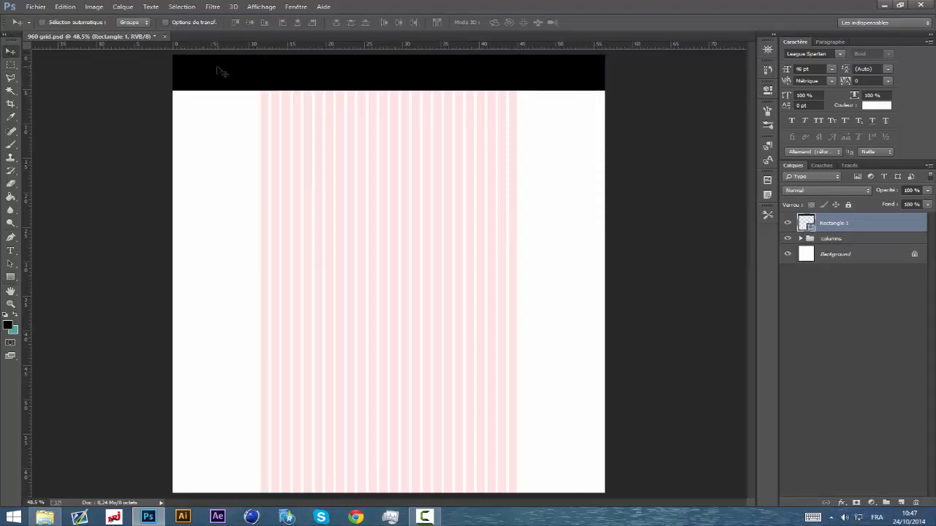
key(ctrl+j)
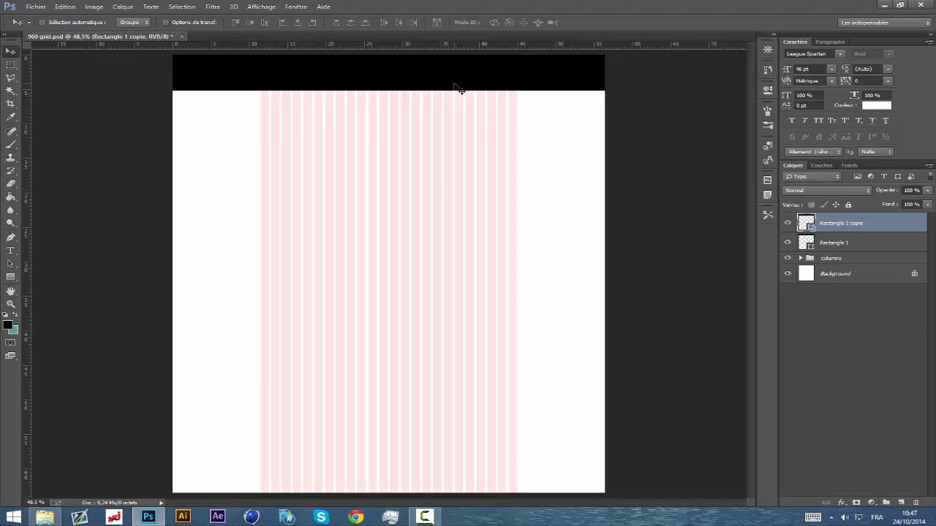
drag(454, 102, 468, 523)
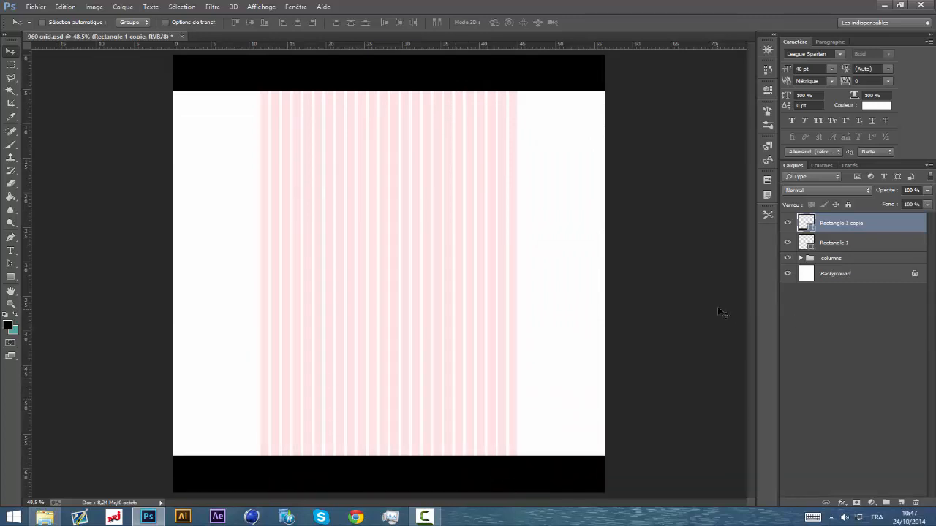
Step: Reduce the height of the bottom black bar slightly by lowering its upper edge with Free Transform
key(ctrl+y)
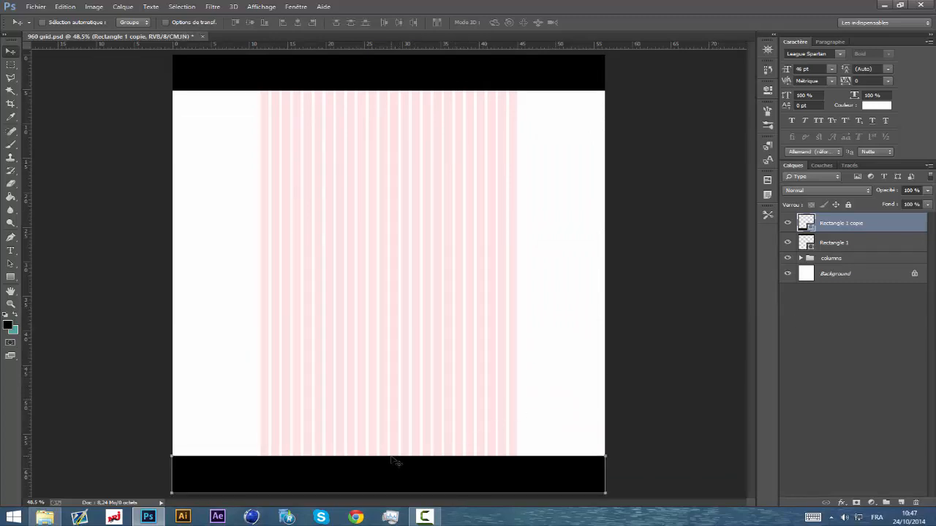
key(ctrl+t)
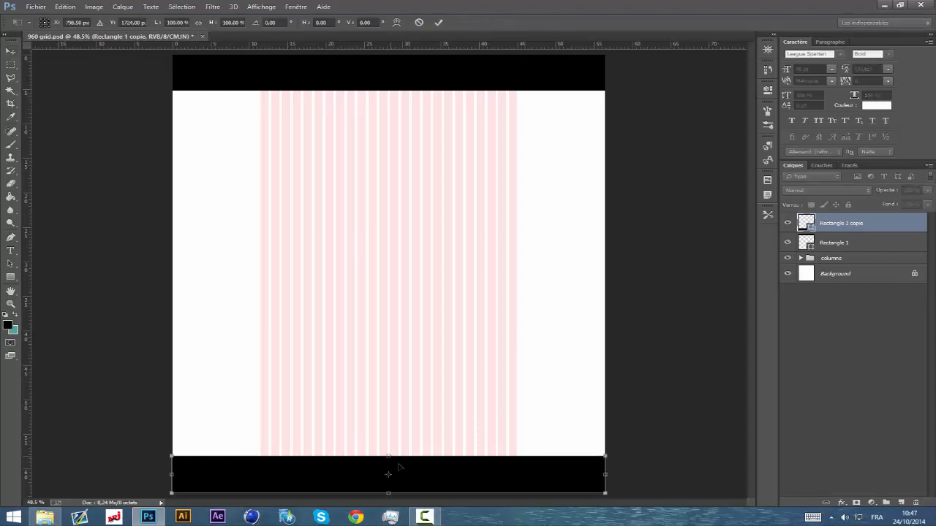
drag(392, 456, 390, 465)
key(Return)
key(ctrl+y)
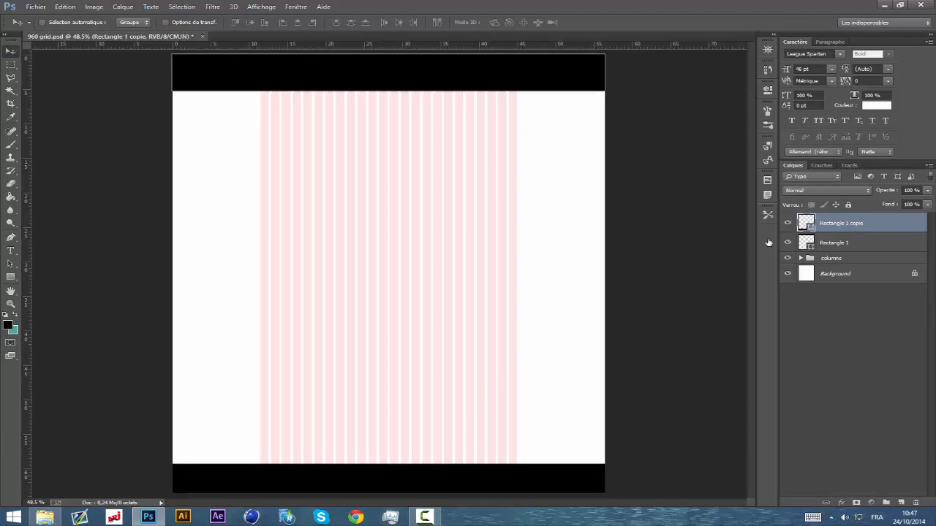
Step: Reduce the height of the top black bar slightly by raising its lower edge with Free Transform
key(alt+bracketleft)
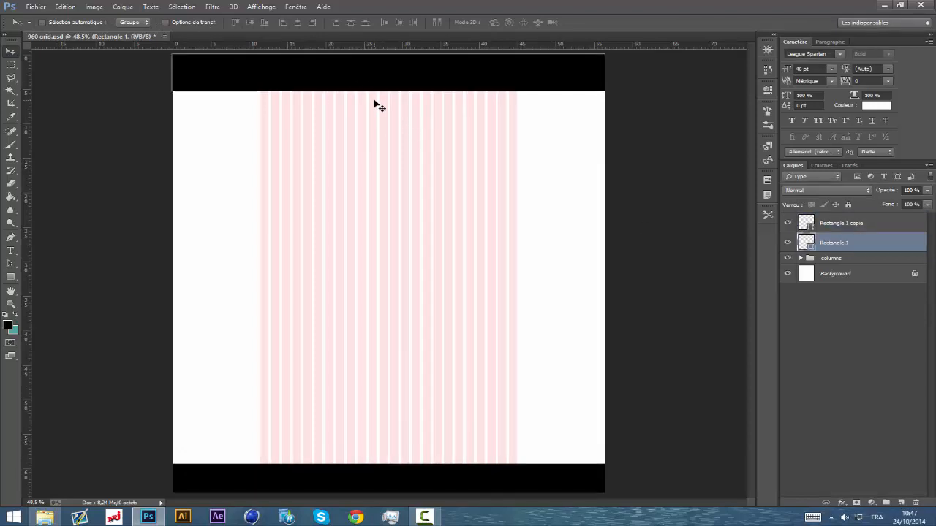
key(ctrl+t)
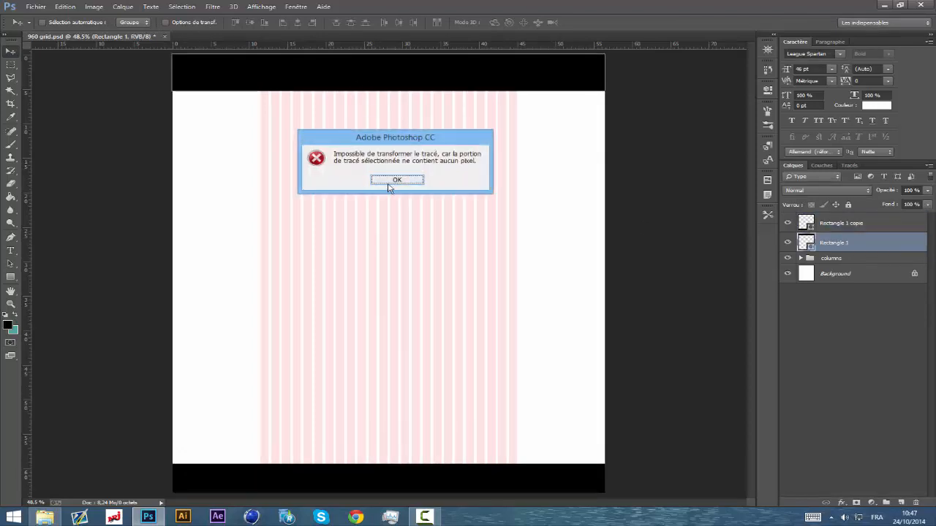
click(388, 181)
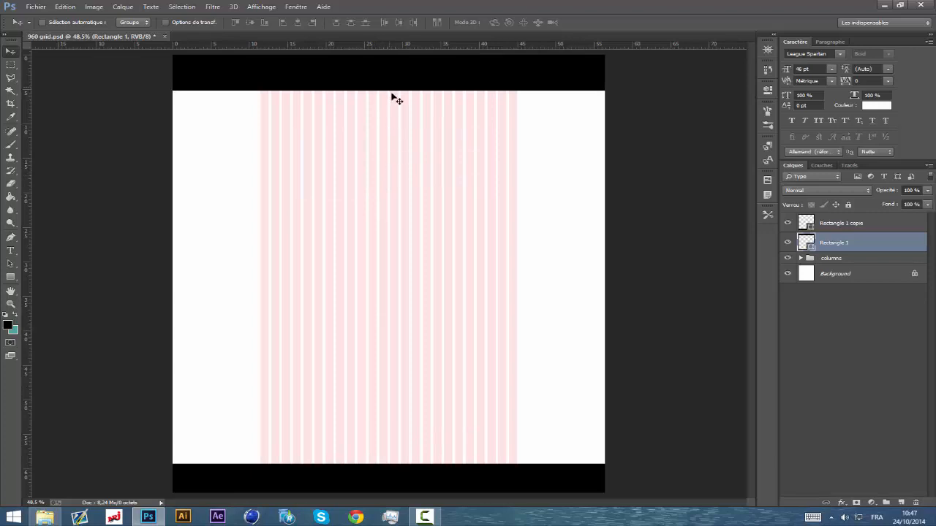
key(t)
key(ctrl+t)
drag(388, 92, 388, 86)
click(439, 22)
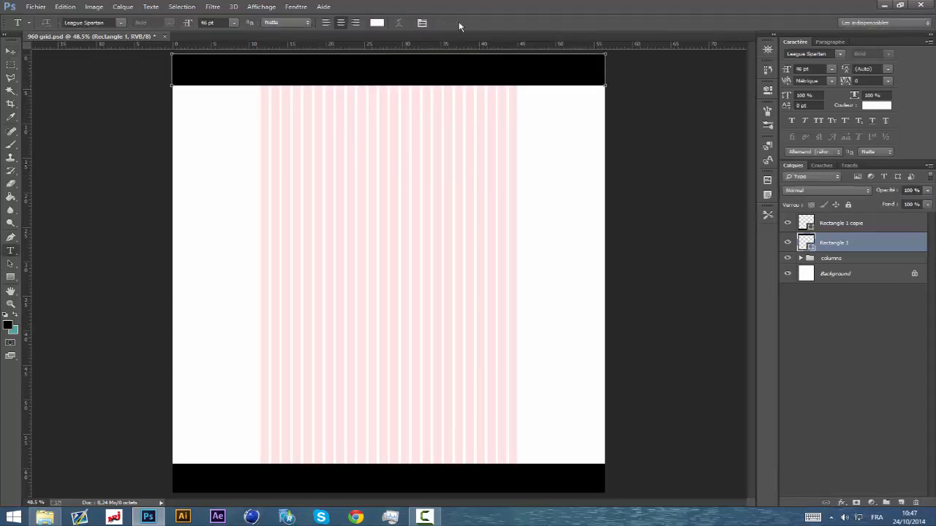
click(9, 53)
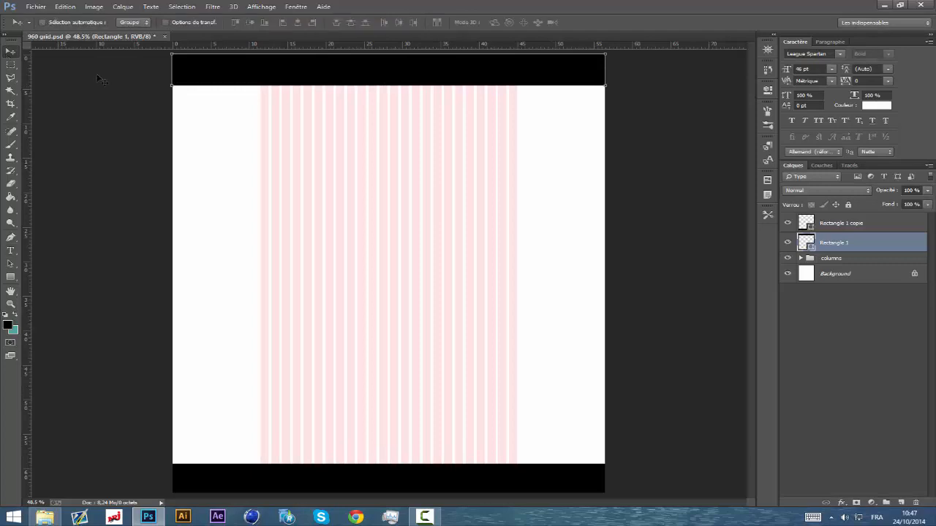
Step: Add a text layer reading "TUTORIAZ" and place it near the left end of the top black bar
click(845, 344)
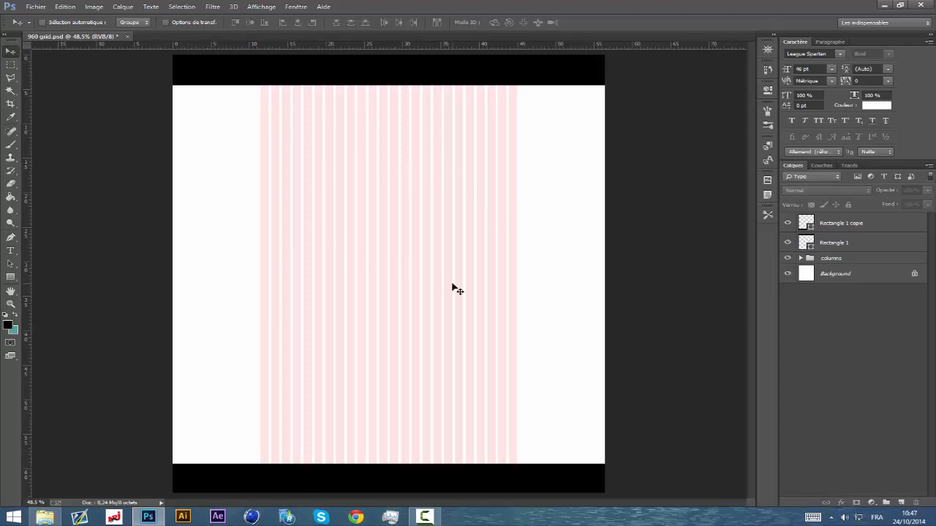
click(10, 251)
click(315, 250)
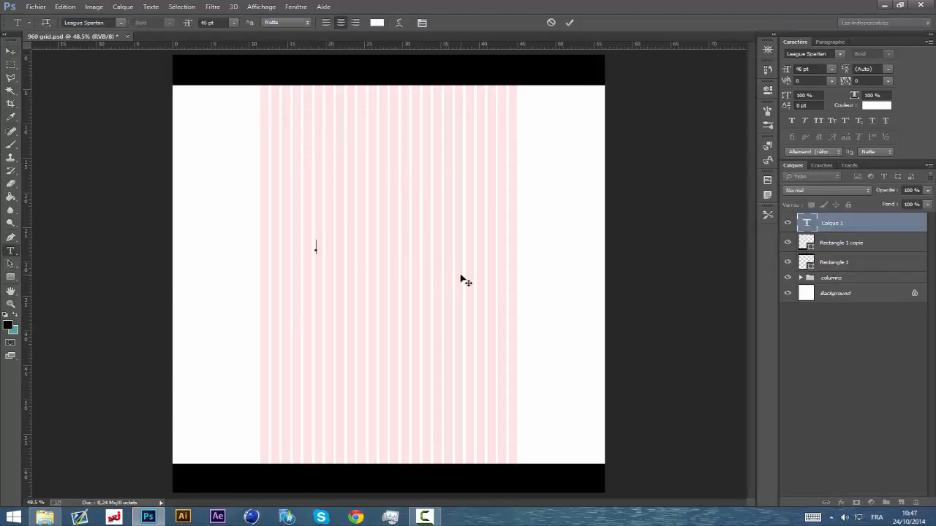
text(TUTORIA)
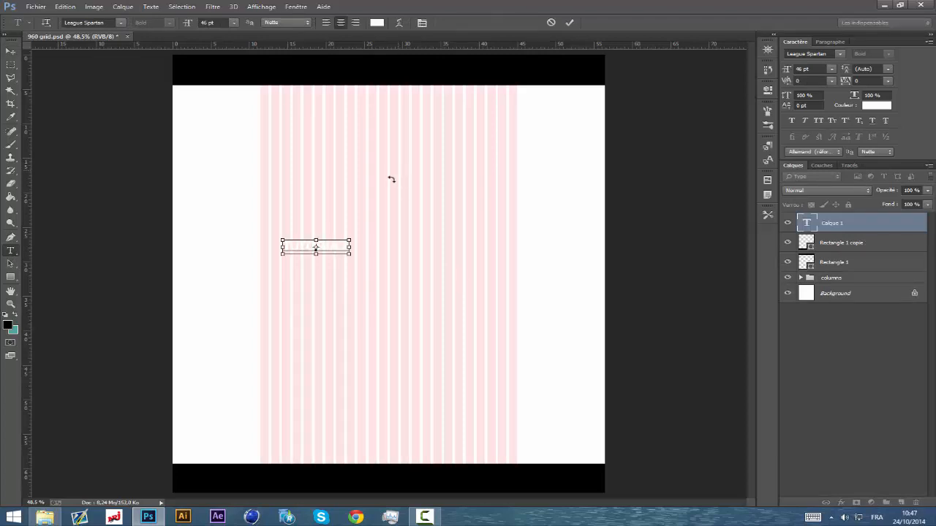
key(ctrl+a)
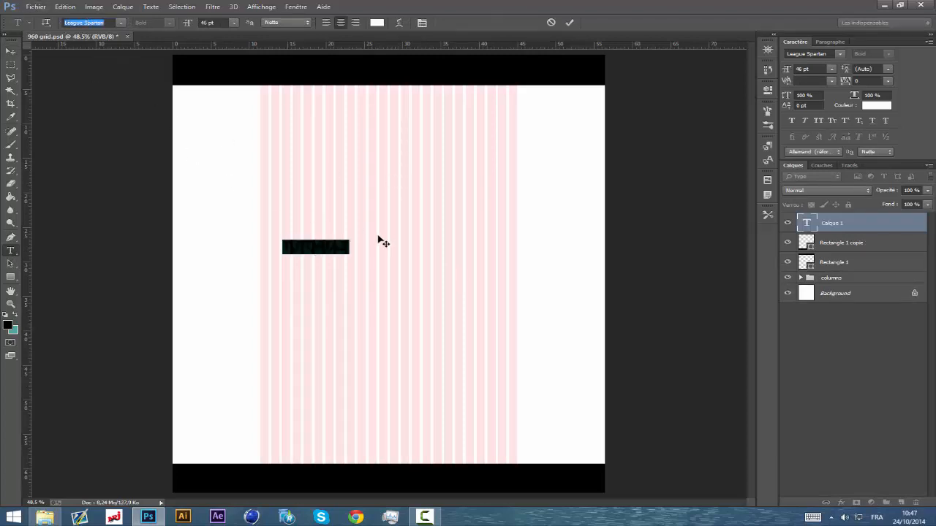
drag(363, 253, 285, 100)
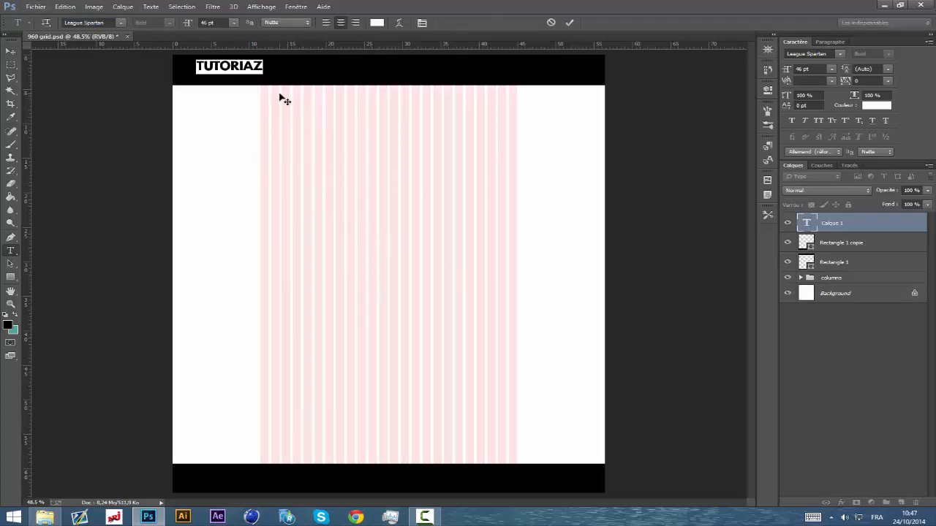
Step: Set the font size of the TUTORIAZ text to 43 pt
click(216, 23)
text(43)
key(Return)
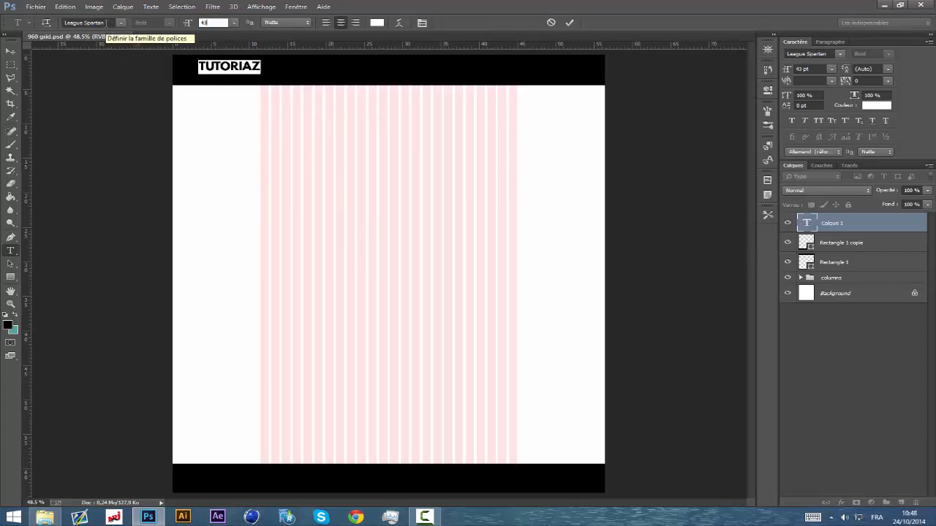
key(ctrl+Return)
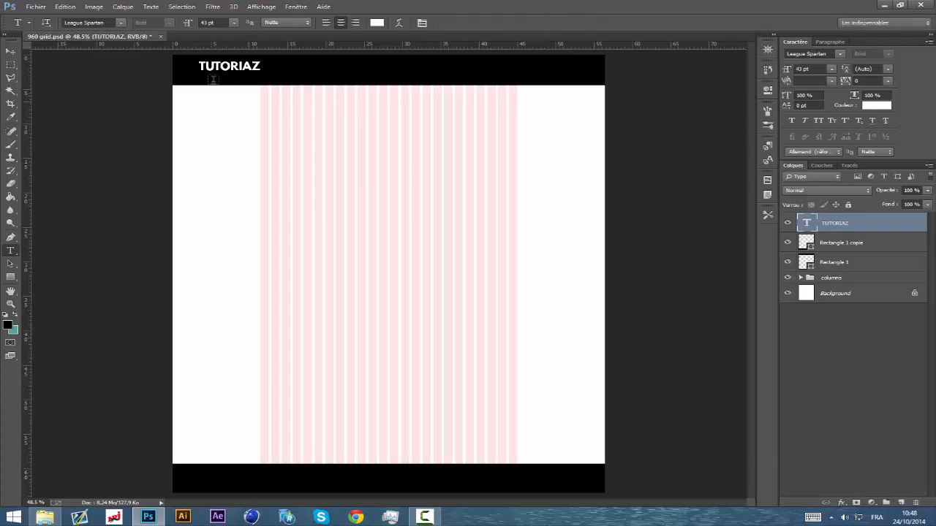
click(11, 53)
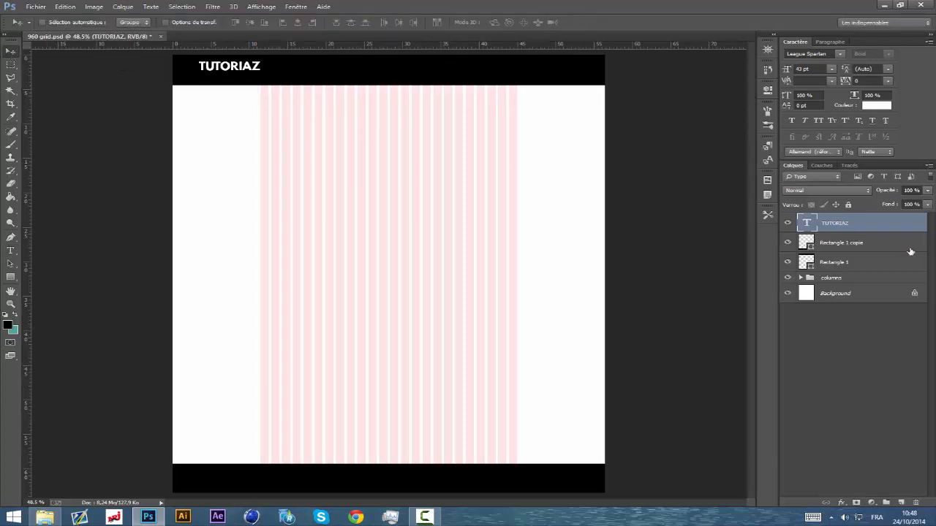
Step: Stretch the top black bar's height to about 108 % by lowering its lower edge
click(881, 247)
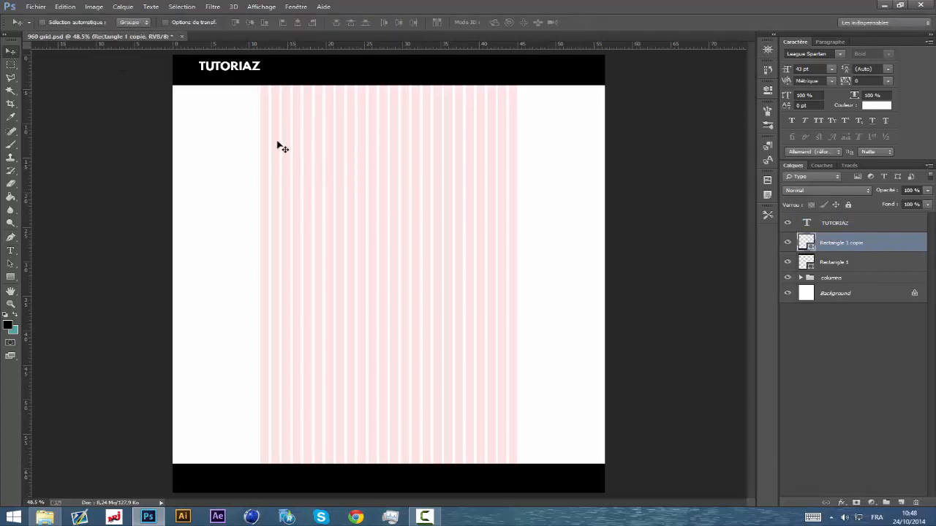
key(ctrl+y)
key(ctrl+t)
click(847, 263)
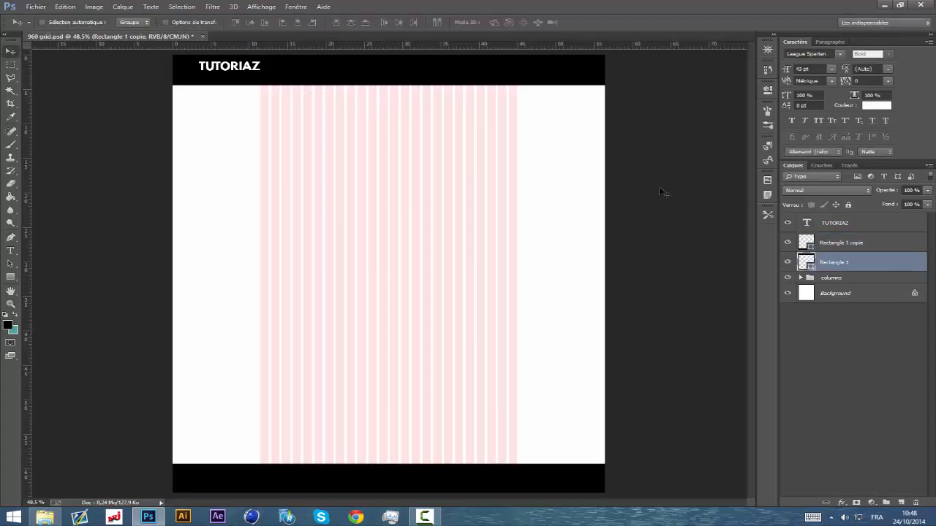
key(ctrl+t)
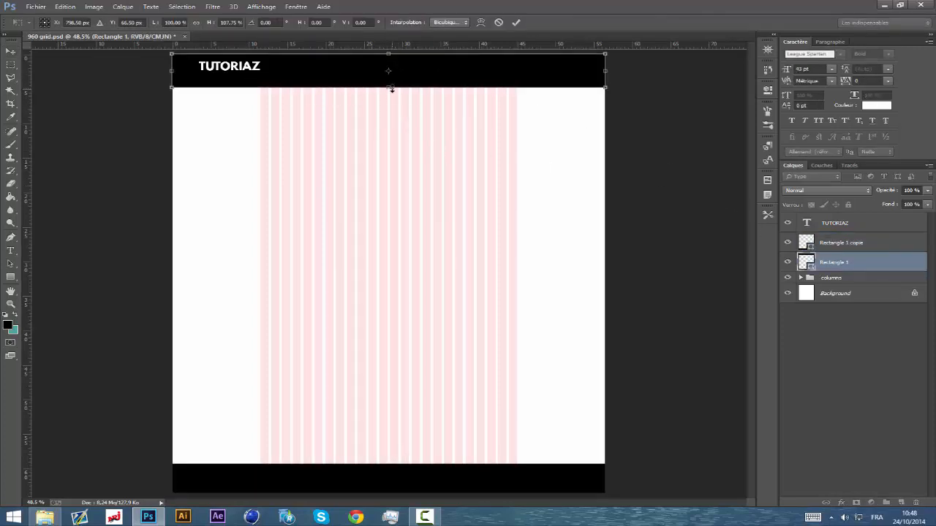
key(Return)
Step: Add a text layer reading "MENU" over the grid columns below the top black bar
key(t)
click(318, 180)
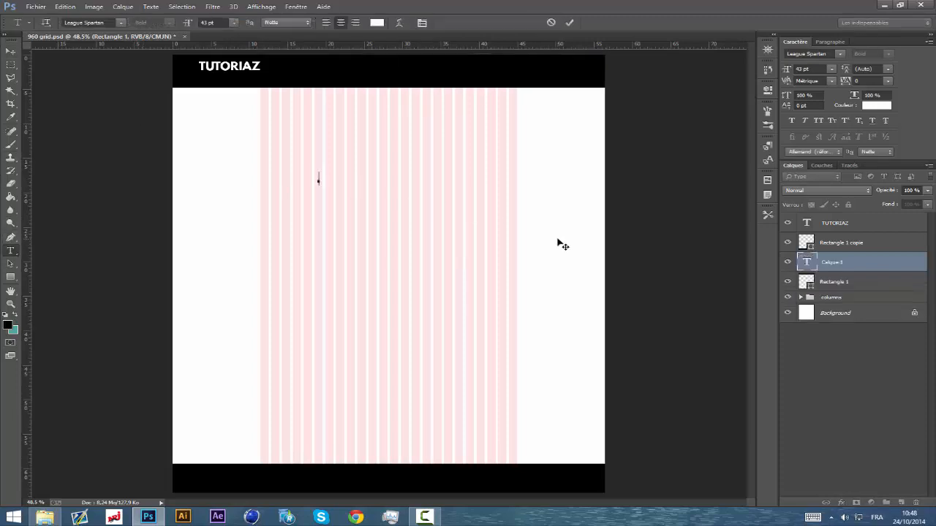
text(test)
key(ctrl+a)
key(BackSpace)
key(ctrl+a)
key(BackSpace)
text(MENU)
Step: Set the font of the whole MENU text to Gotham
key(ctrl+a)
click(95, 21)
text(Gotham)
key(Return)
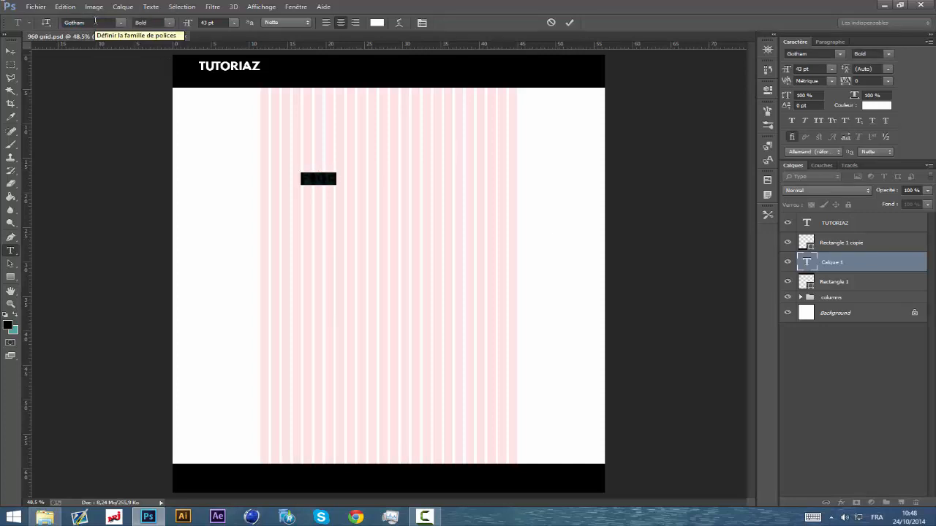
Step: Set the new text layer's style to Light and replace its text with "PROD."
click(161, 23)
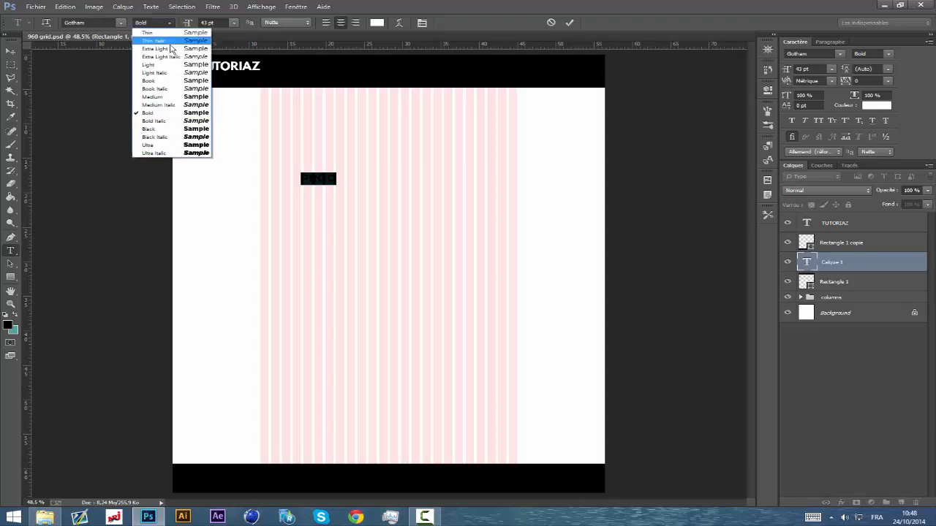
click(146, 64)
key(BackSpace)
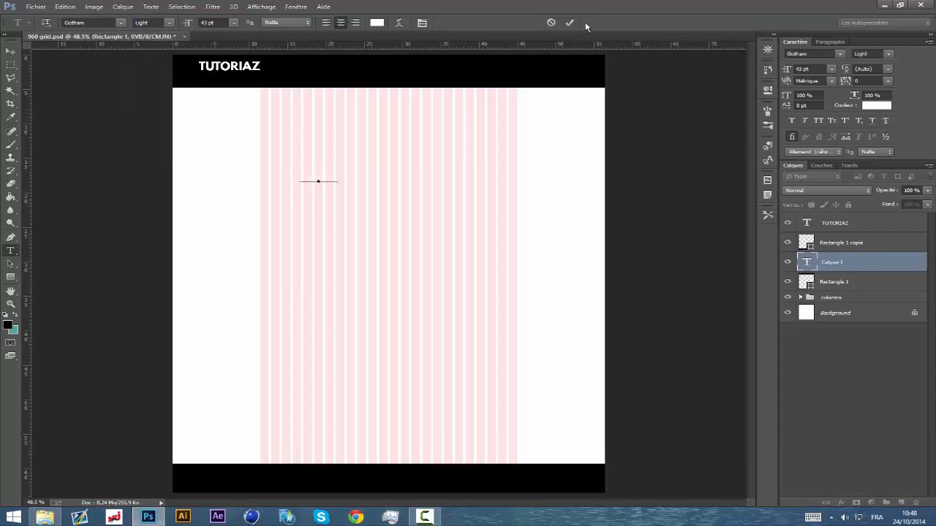
text(PROD.)
click(570, 23)
Step: Move the PROD. text into the top black bar, directly beneath TUTORIAZ and aligned with its start
key(v)
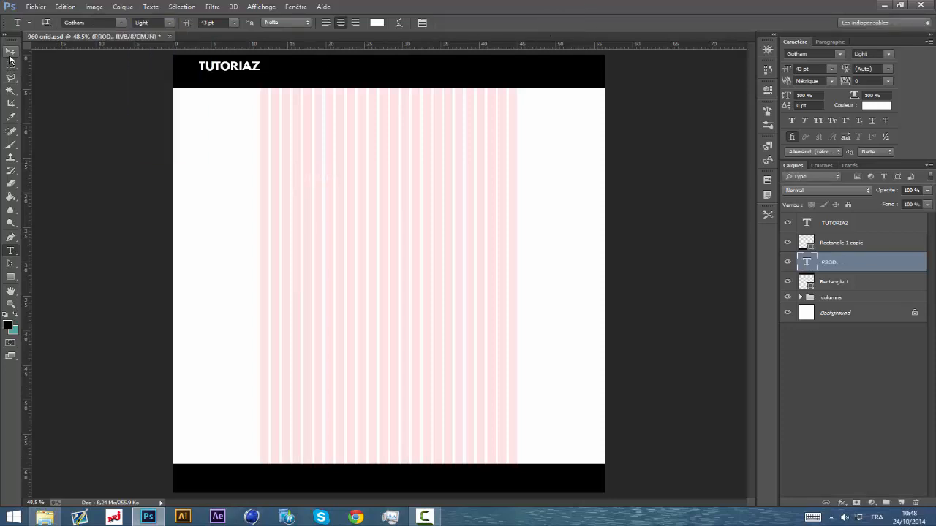
drag(363, 141, 357, 92)
key(Down)
key(Down)
key(Down)
key(Down)
key(Down)
key(Right)
key(Right)
key(Right)
key(Right)
key(Right)
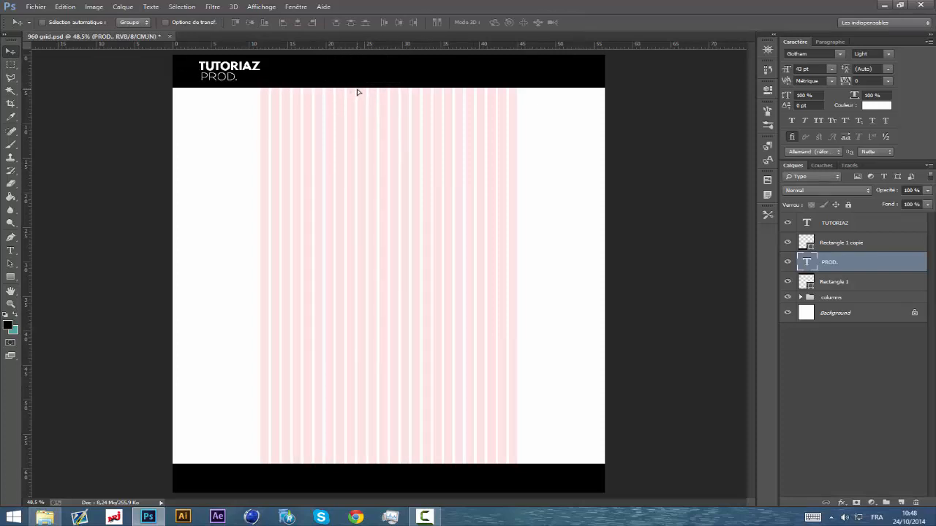
Step: Set the font size of the whole PROD. text to 39 pt
click(10, 250)
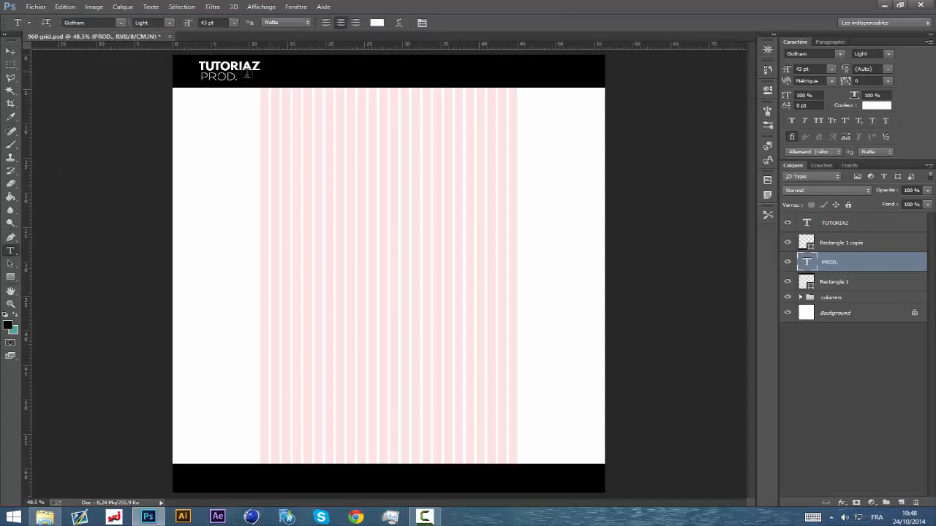
click(225, 77)
key(ctrl+a)
click(216, 23)
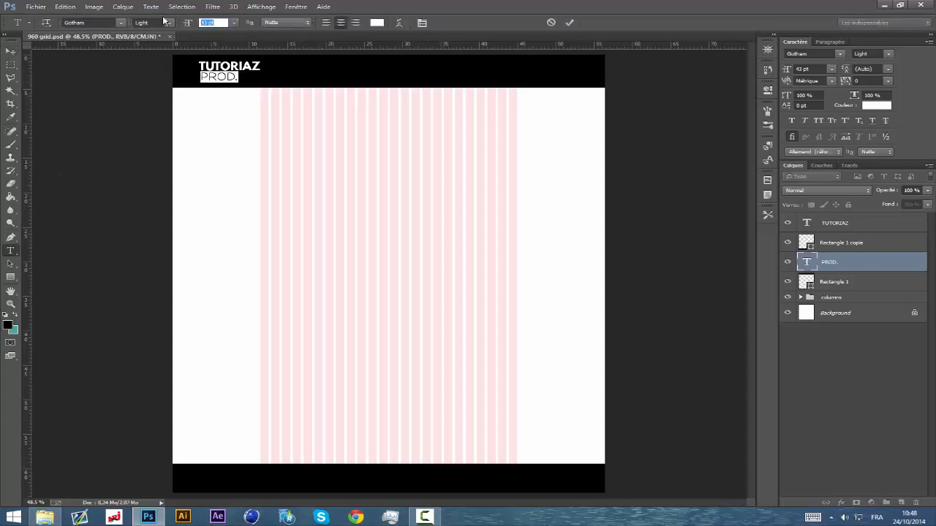
text(43)
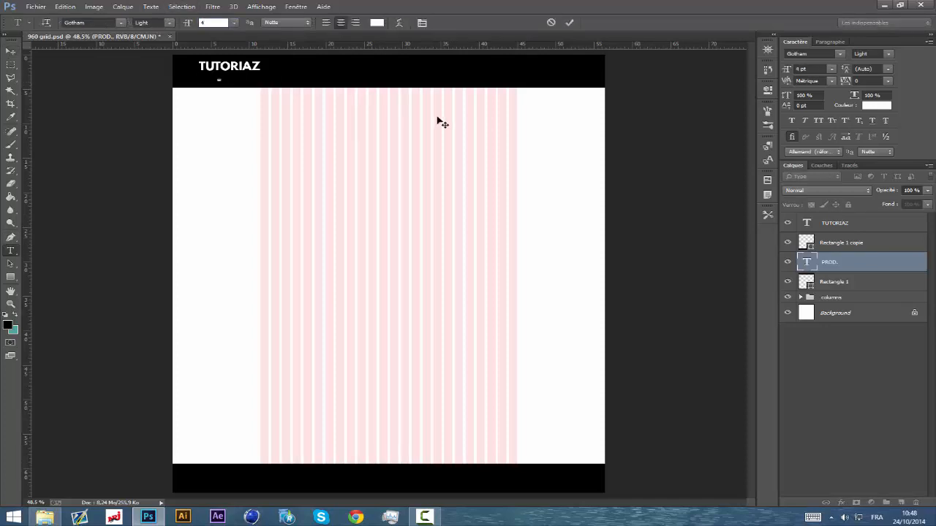
key(BackSpace)
key(BackSpace)
text(39)
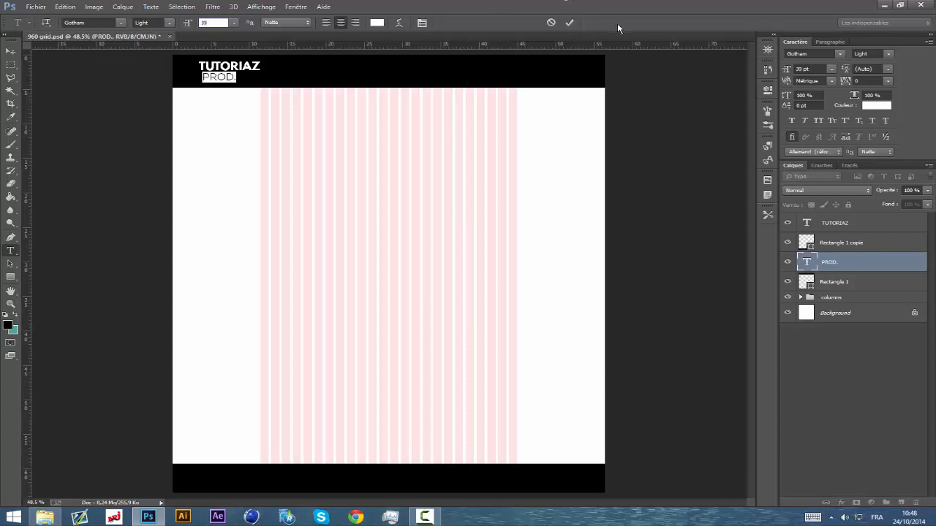
click(570, 23)
Step: Nudge the TUTORIAZ and PROD. text layers together to the right within the header bar
click(10, 52)
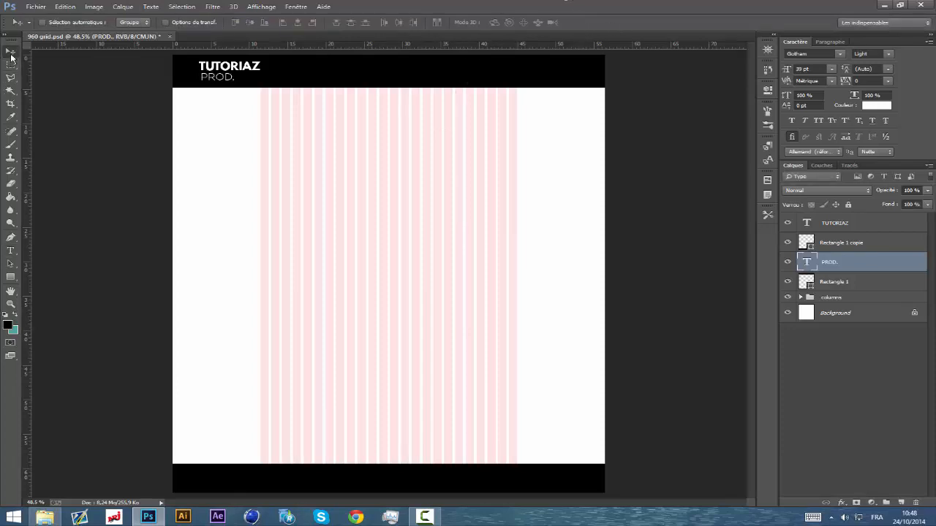
ctrl+click(868, 224)
key(Right)
key(Right)
key(Right)
key(Right)
key(Right)
key(Right)
key(Right)
key(Right)
key(Right)
key(Right)
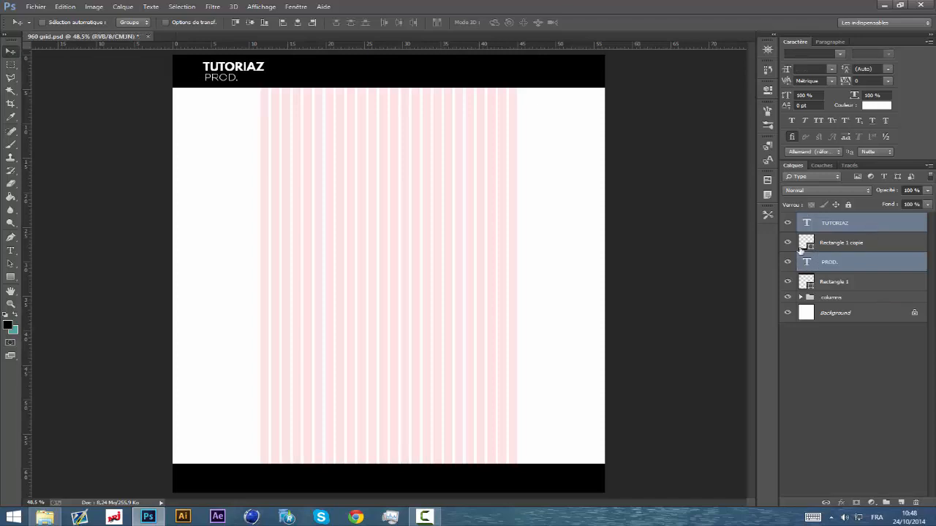
Step: Place the LOGO TRANSPARENT 2 image in the document, scale it to about 15 % and move it to the header's left end
click(45, 517)
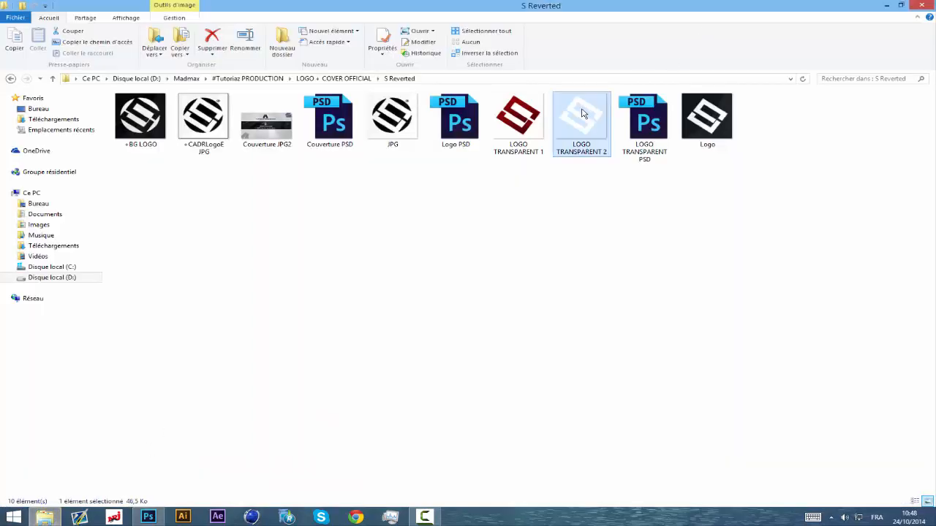
drag(582, 113, 227, 162)
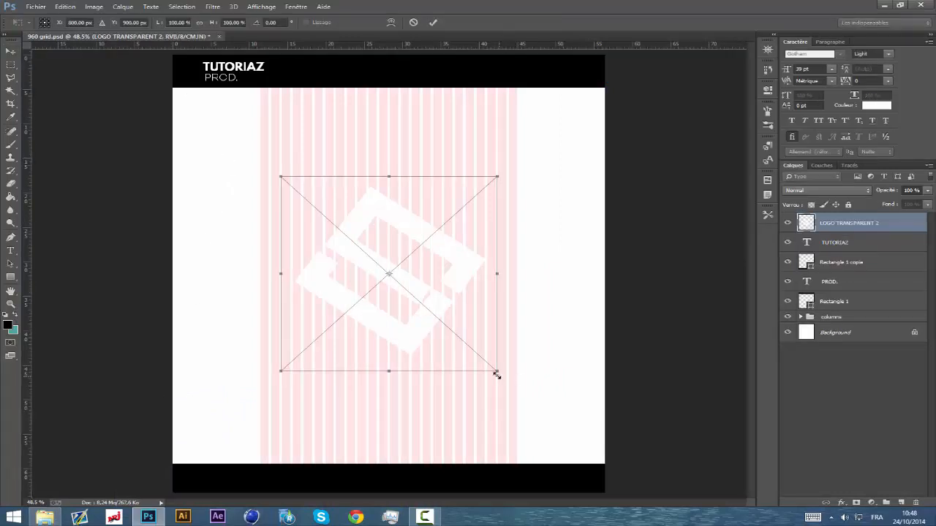
drag(497, 373, 228, 111)
key(Return)
drag(248, 125, 242, 127)
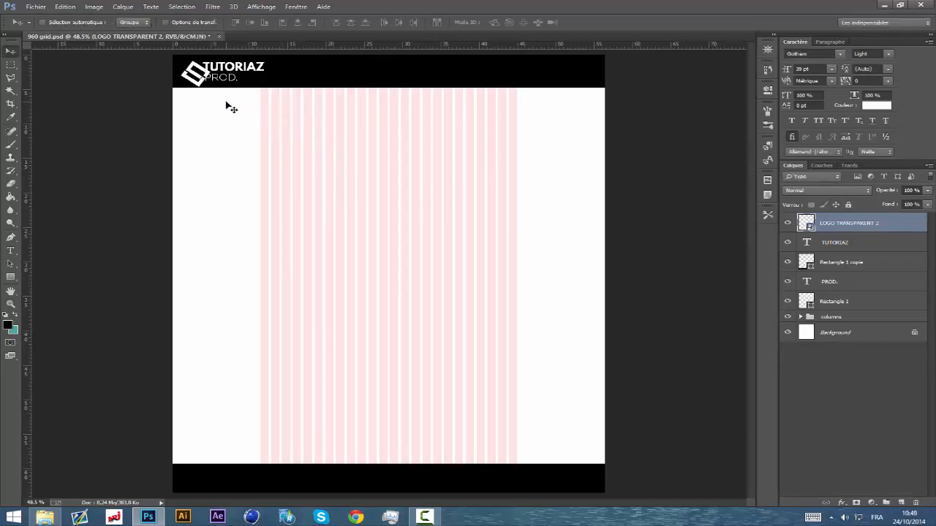
Step: Shrink the header logo so it clears the TUTORIAZ text, and nudge it slightly down and left
key(ctrl+t)
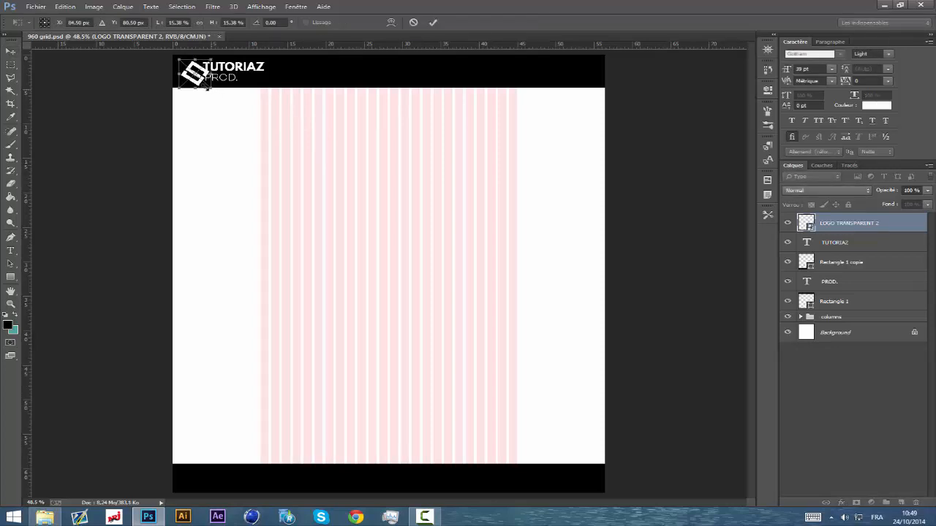
drag(217, 90, 202, 87)
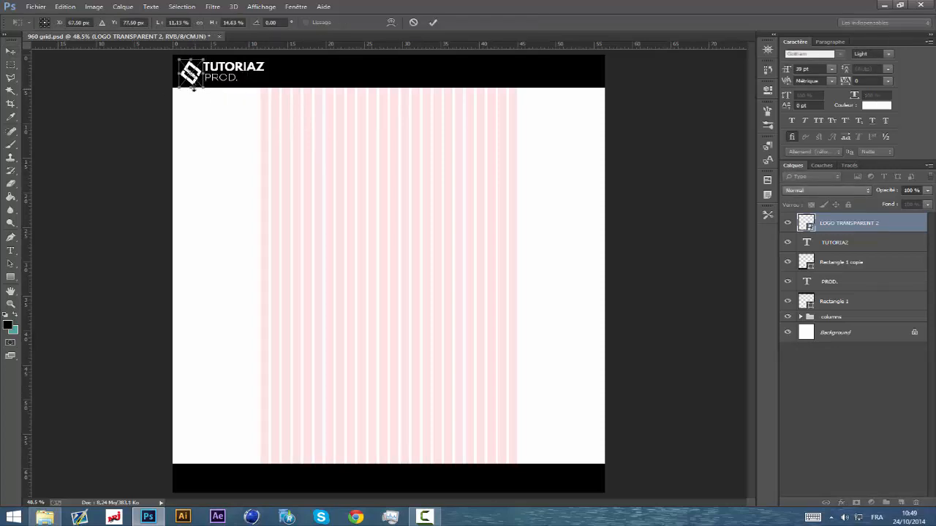
key(Return)
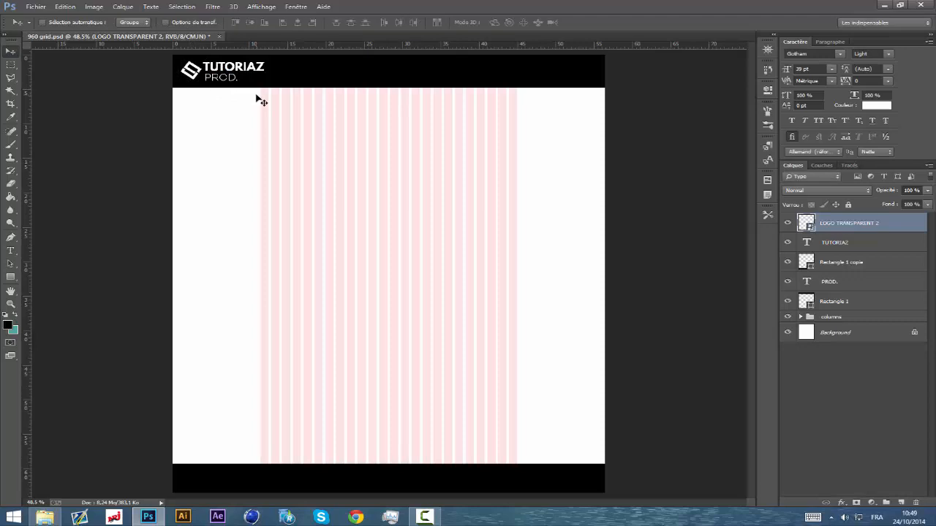
key(Down)
key(Left)
key(Left)
key(Left)
Step: Nudge the TUTORIAZ and PROD. text layers slightly right, away from the logo
shift+click(876, 245)
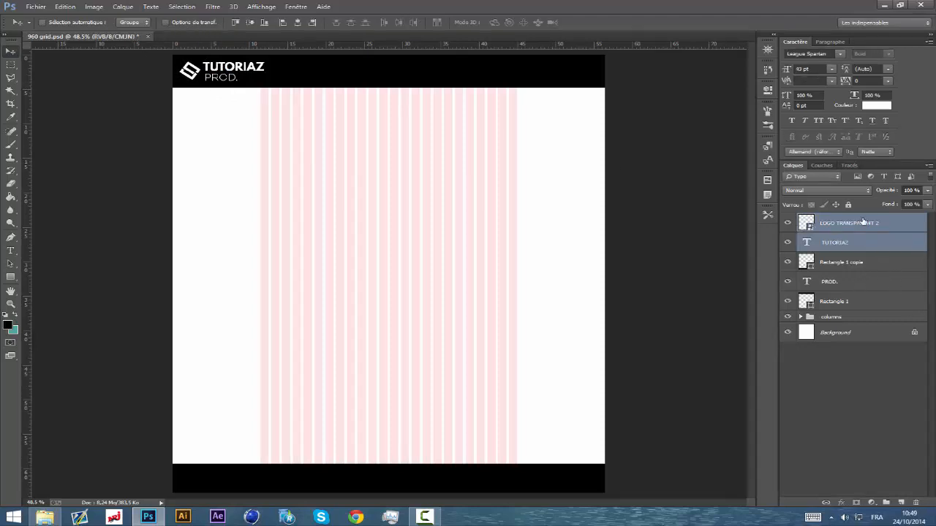
ctrl+click(864, 222)
ctrl+click(865, 282)
key(Right)
key(Right)
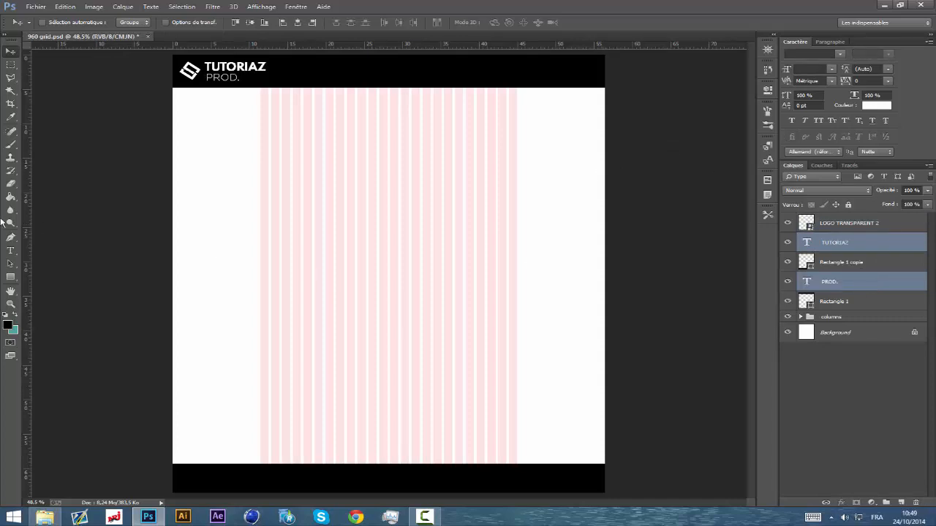
Step: Add a text layer reading "ABOUT ME" in the right half of the top black bar
click(10, 250)
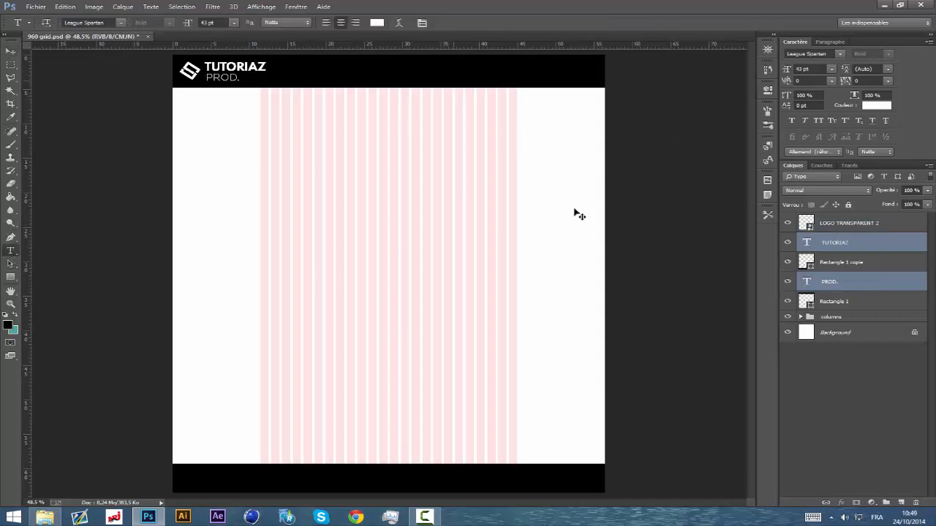
click(442, 76)
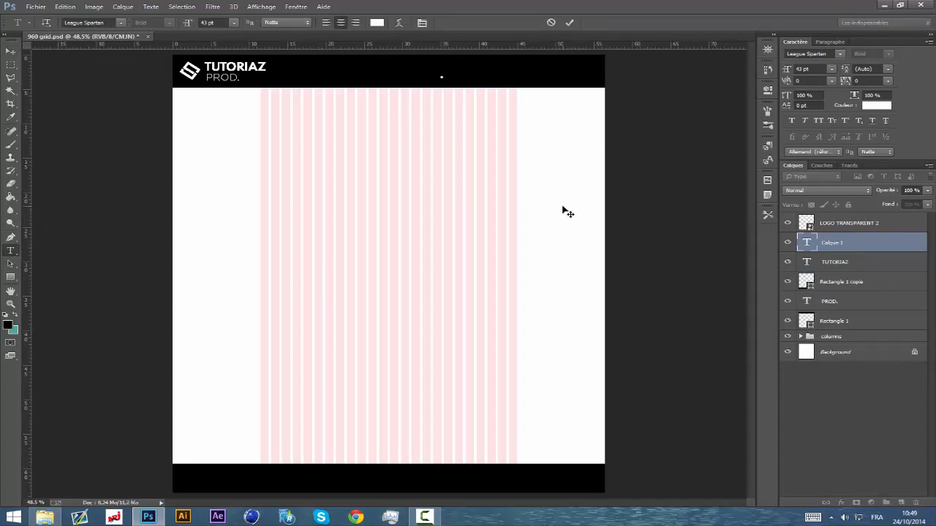
text(A PR)
key(ctrl+a)
text(ABOUT ME)
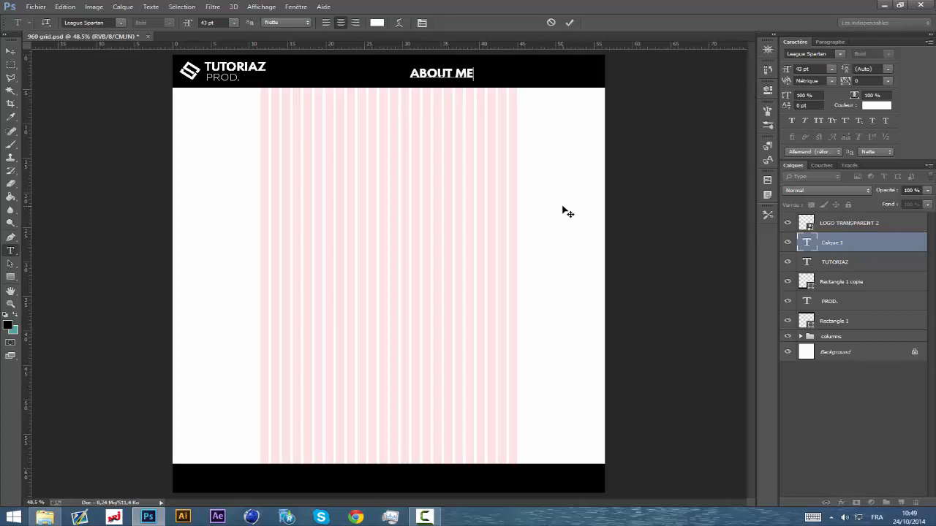
Step: Set the whole ABOUT ME text to Gotham Light at 32 pt
key(ctrl+a)
click(99, 22)
text(G)
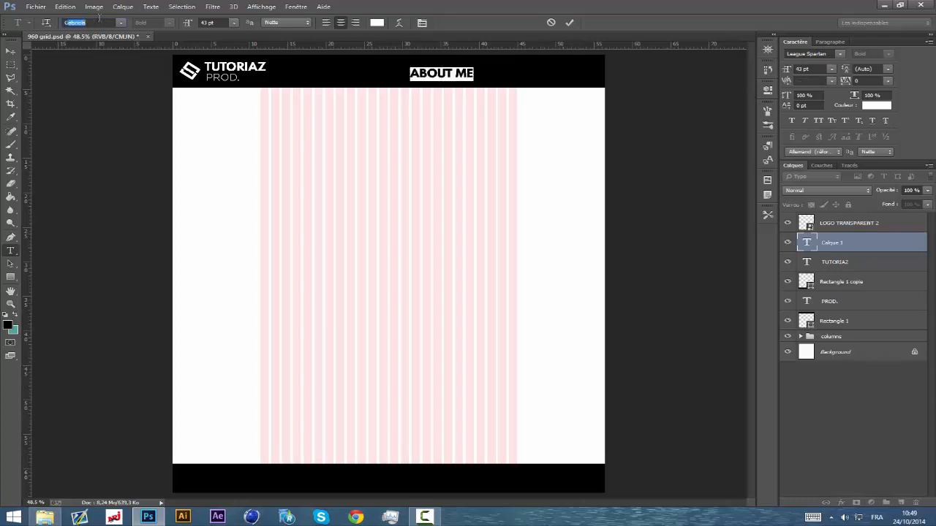
text(otham)
key(Return)
click(157, 23)
click(162, 65)
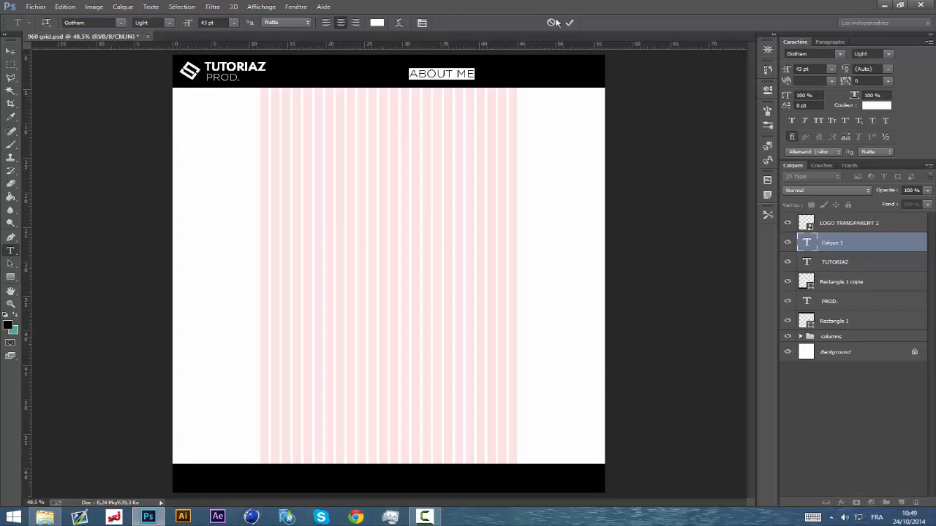
click(227, 22)
text(32)
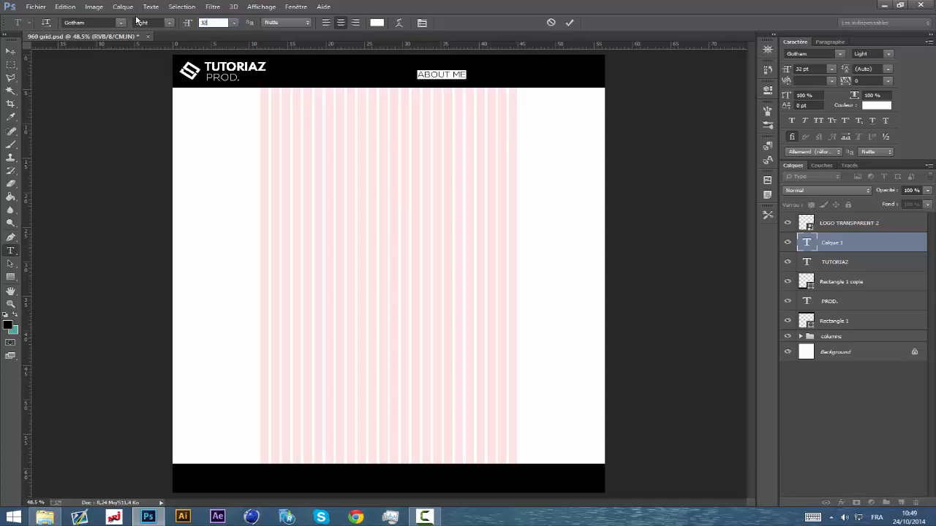
click(570, 23)
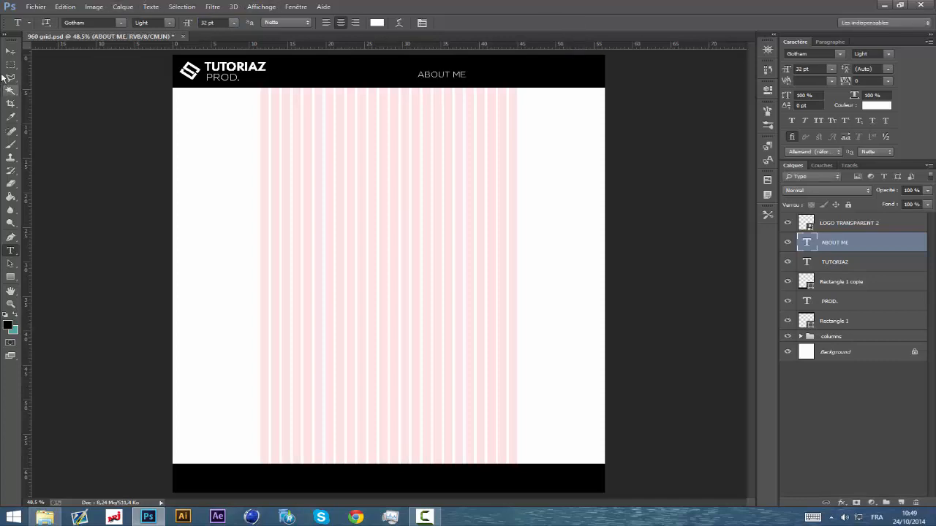
Step: Nudge the ABOUT ME text up to the header bar's vertical middle and slightly to the left
click(10, 52)
key(shift+Up)
key(Down)
key(Left)
key(Left)
key(Left)
key(Left)
key(Left)
key(Left)
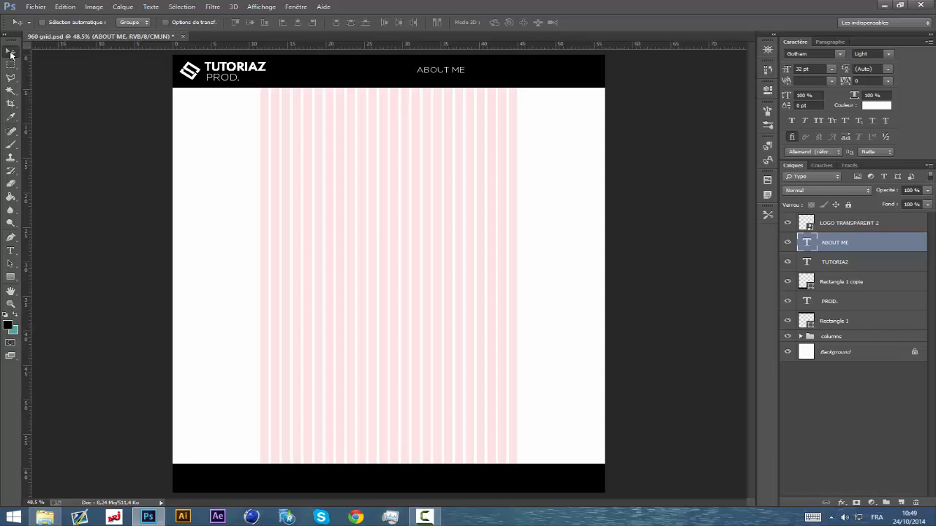
key(Left)
key(Left)
key(Left)
key(Left)
key(Left)
key(Left)
key(Left)
key(Left)
Step: Duplicate the ABOUT ME text, move the copy to its right and change the copy's text to "FOLIO"
key(ctrl+j)
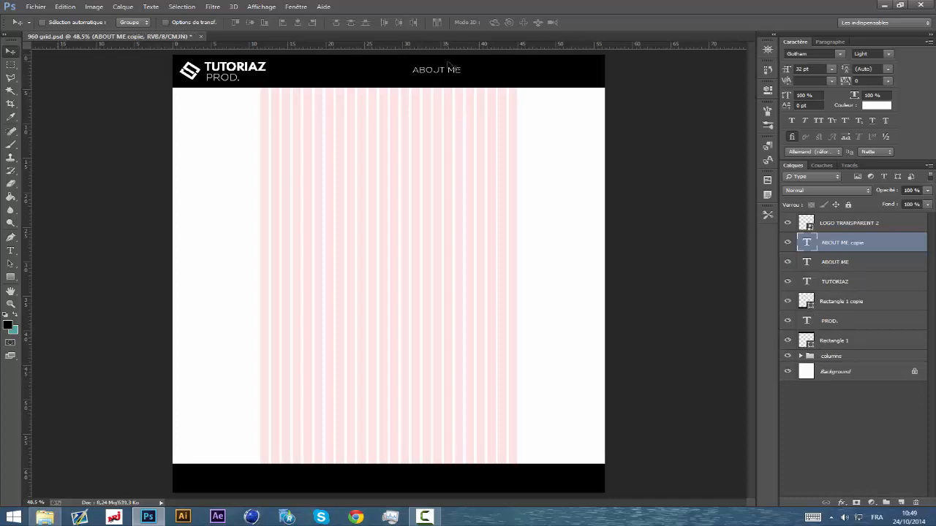
drag(448, 64, 507, 64)
click(9, 250)
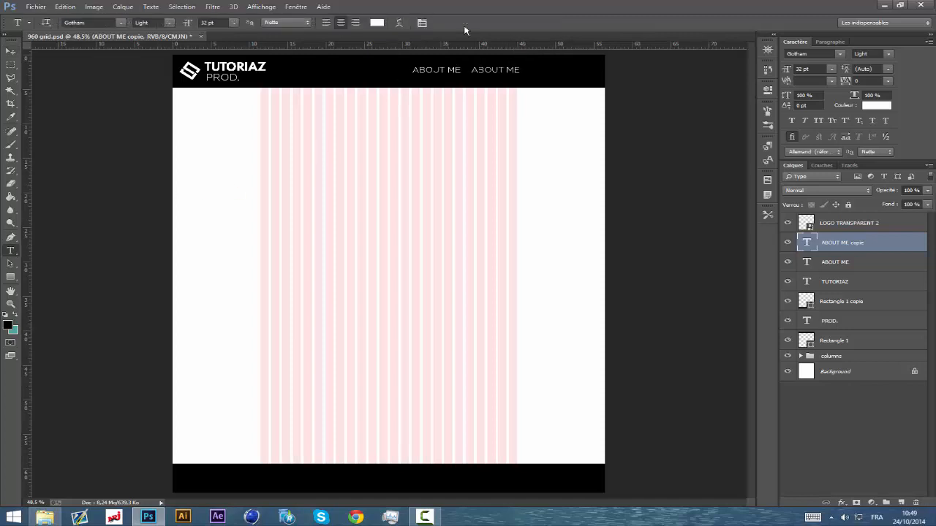
click(496, 70)
key(ctrl+a)
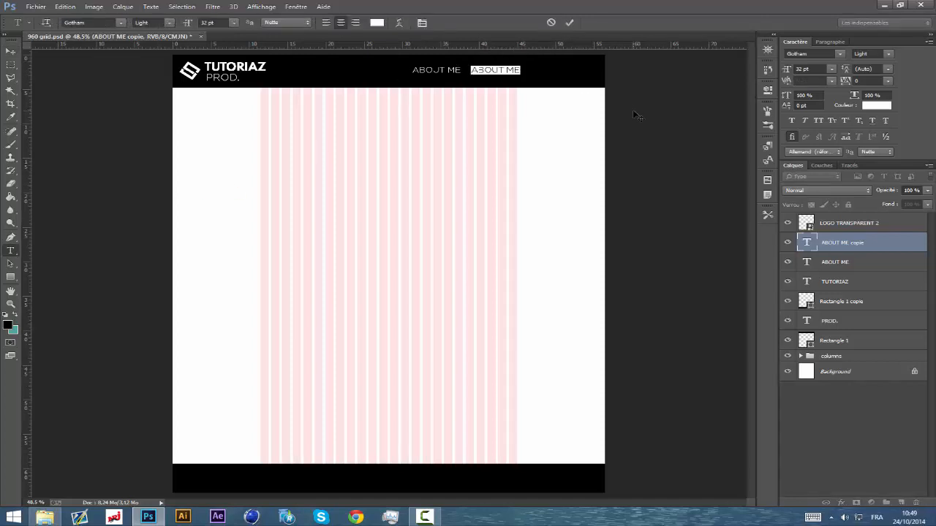
text(EQUIP)
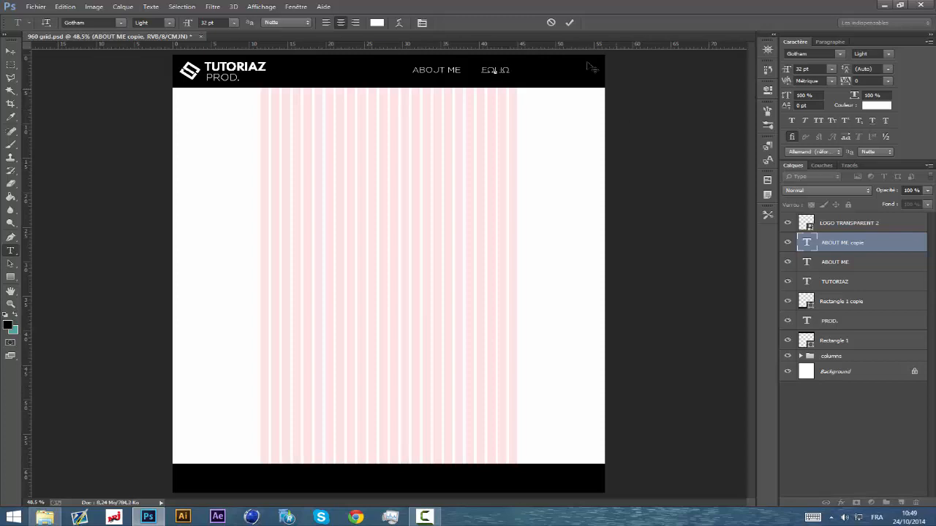
click(569, 22)
Step: Rearrange the menu so FOLIO comes first and ABOUT ME sits near the header bar's right end
click(10, 51)
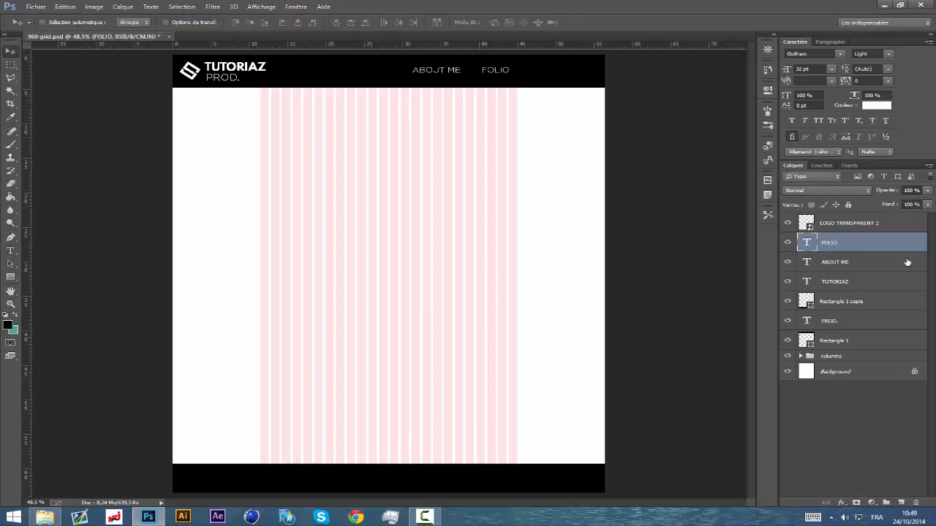
mouse_move(512, 90)
mouse_down()
mouse_move(452, 88)
mouse_move(526, 84)
mouse_up()
click(855, 257)
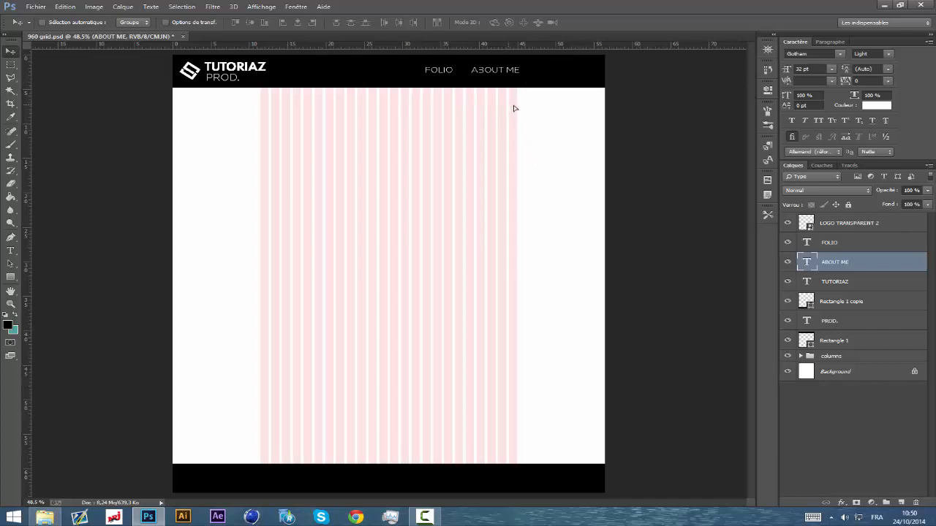
drag(514, 108, 582, 110)
Step: Duplicate the FOLIO text and place the copy between FOLIO and ABOUT ME in the header
click(852, 241)
key(ctrl+j)
drag(446, 102, 502, 99)
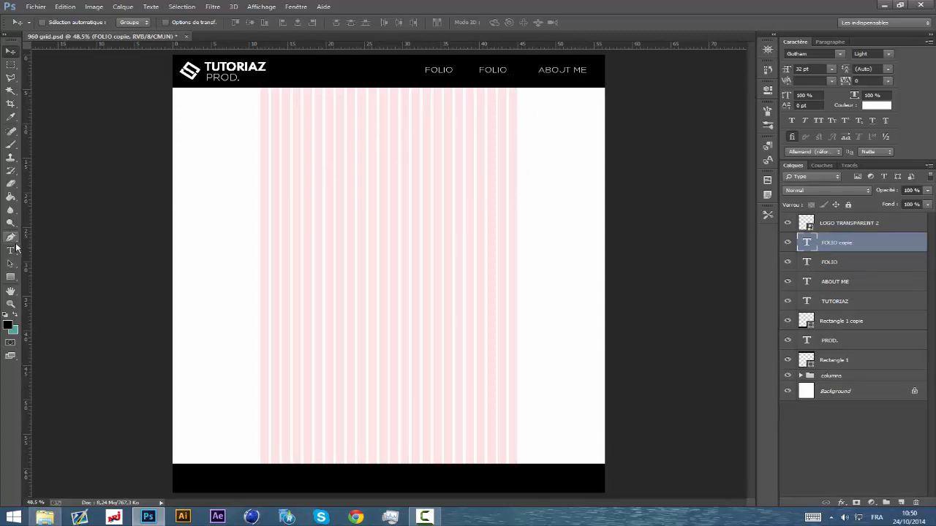
click(11, 251)
click(567, 69)
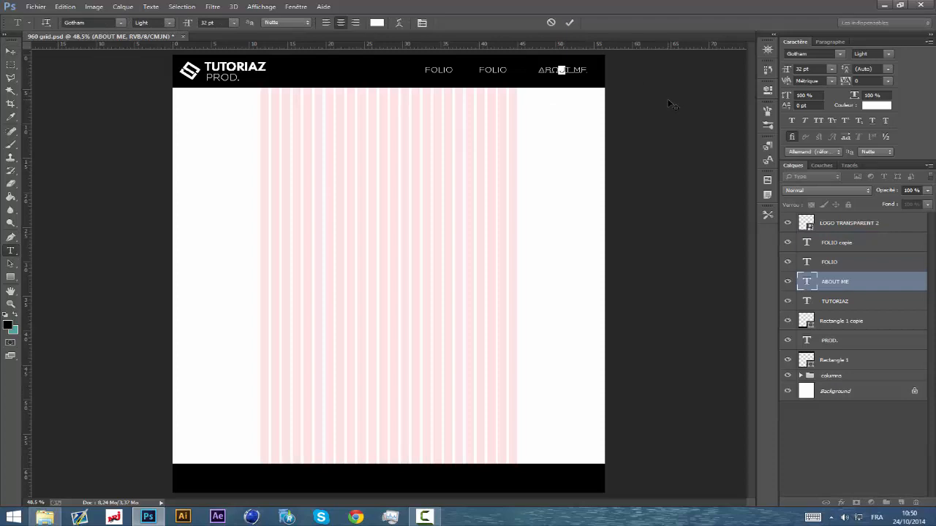
text(O)
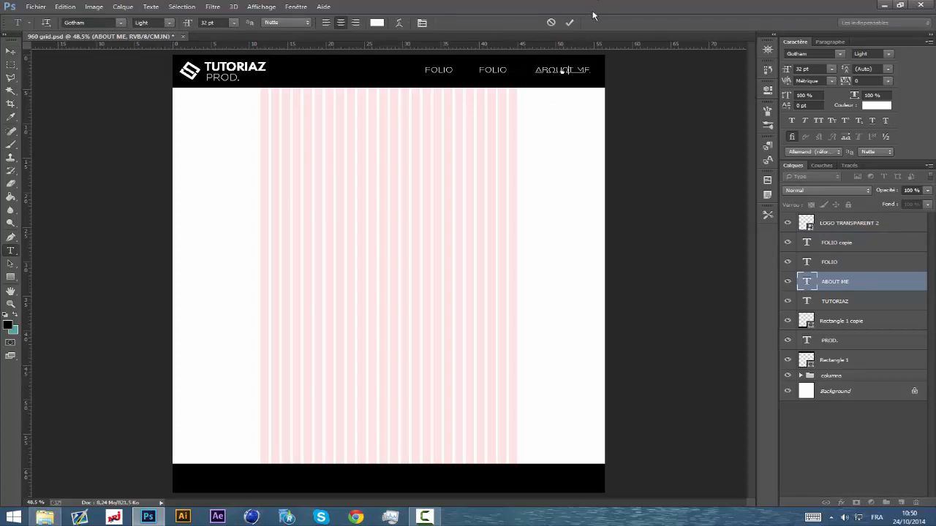
key(BackSpace)
click(569, 22)
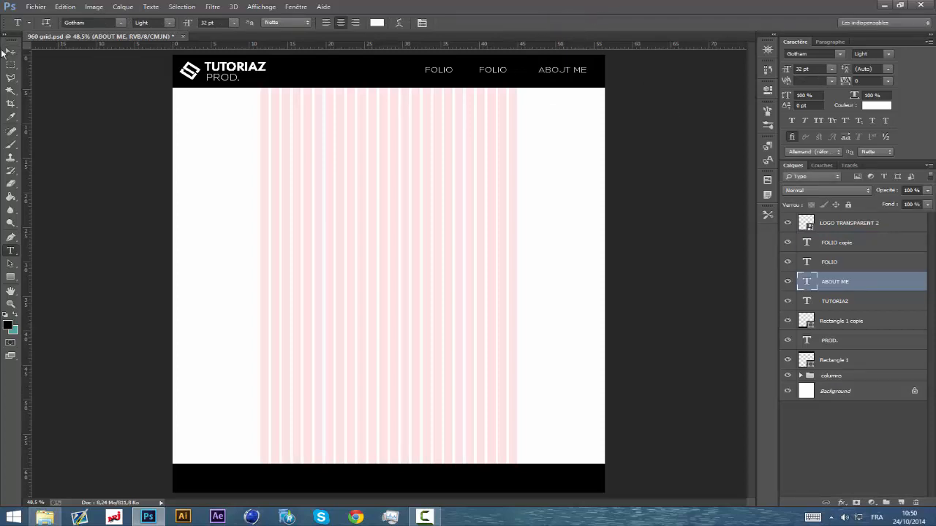
click(12, 53)
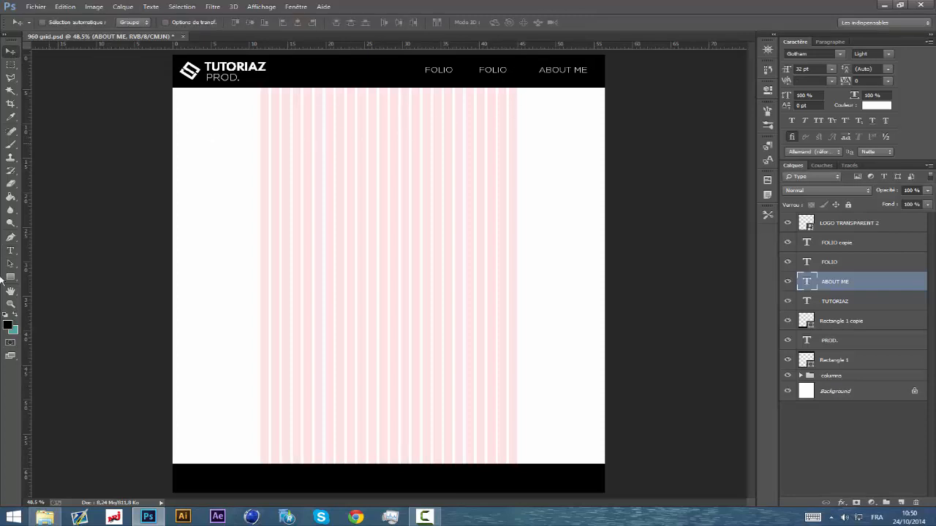
Step: Change the text of the second FOLIO entry, beside ABOUT ME, to "COMMANDER"
click(10, 251)
double_click(494, 69)
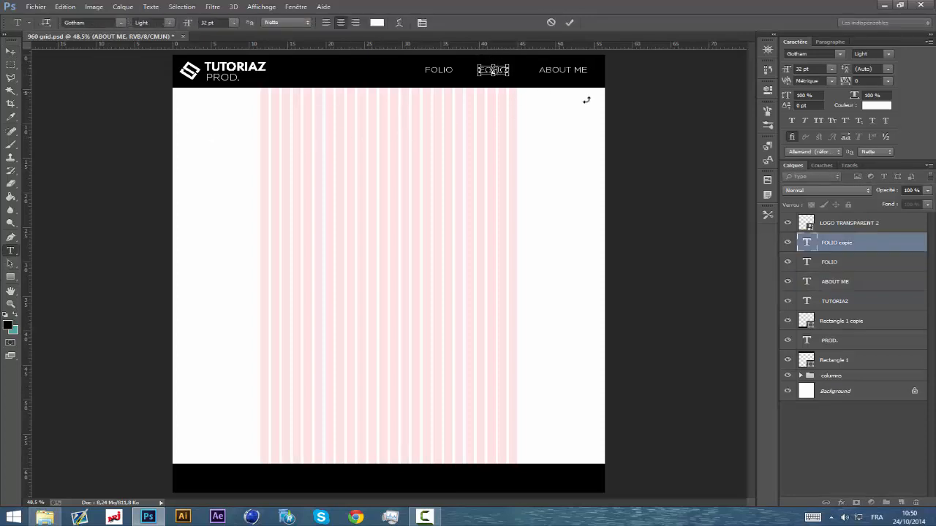
text(CONTANDER)
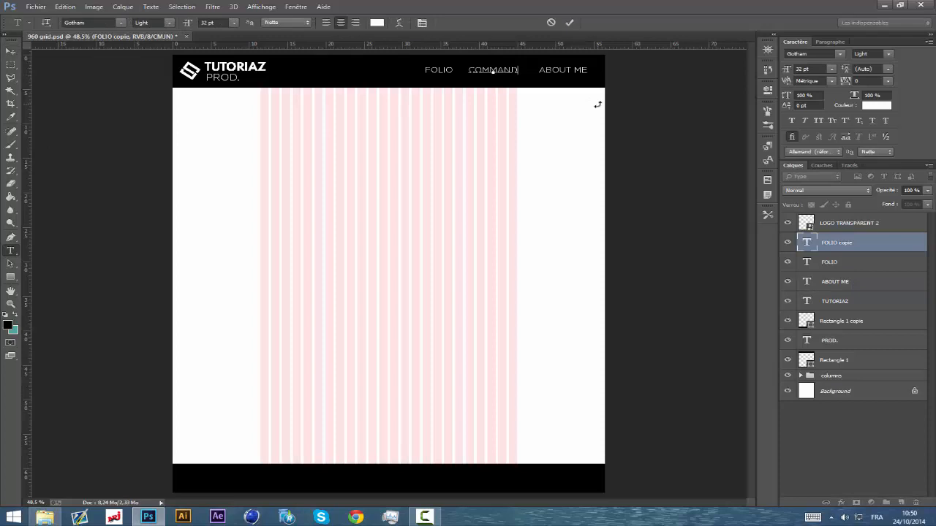
click(570, 23)
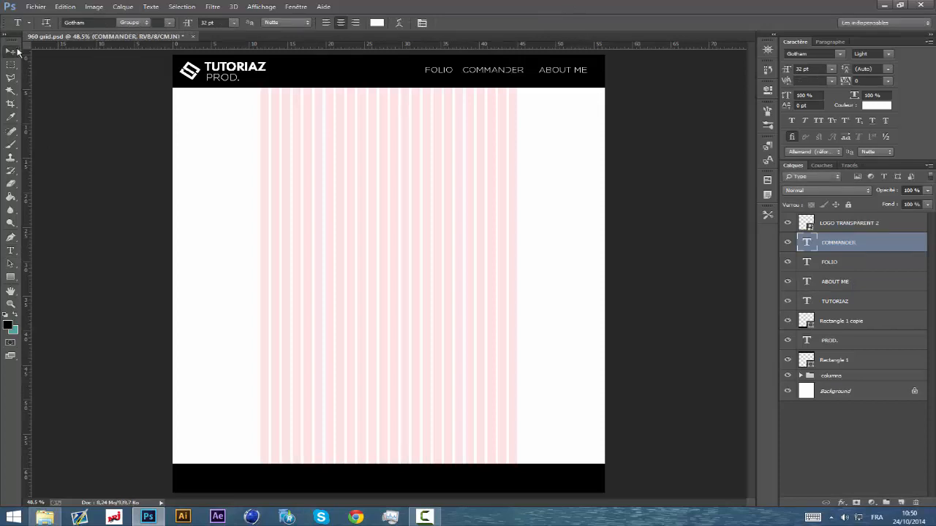
Step: Nudge the COMMANDER text slightly to the right, away from FOLIO
click(12, 51)
key(Right)
key(Right)
key(Right)
key(Right)
key(Right)
key(Right)
key(Right)
key(Right)
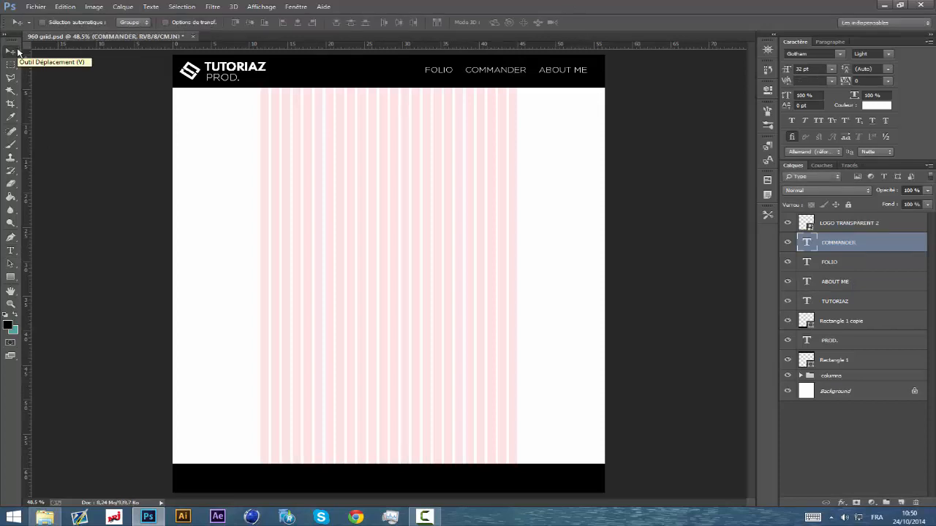
Step: Nudge the FOLIO text to the left to widen the gap before COMMANDER
click(846, 266)
key(Left)
key(Left)
key(Left)
key(Left)
key(Left)
key(Left)
key(Left)
key(Left)
key(Left)
key(Left)
key(Left)
key(Left)
key(Left)
key(Left)
key(Left)
key(Left)
Step: Nudge the COMMANDER text to the left so it sits evenly between FOLIO and ABOUT ME
click(861, 251)
key(Left)
key(Left)
key(Left)
key(Left)
key(Left)
key(Left)
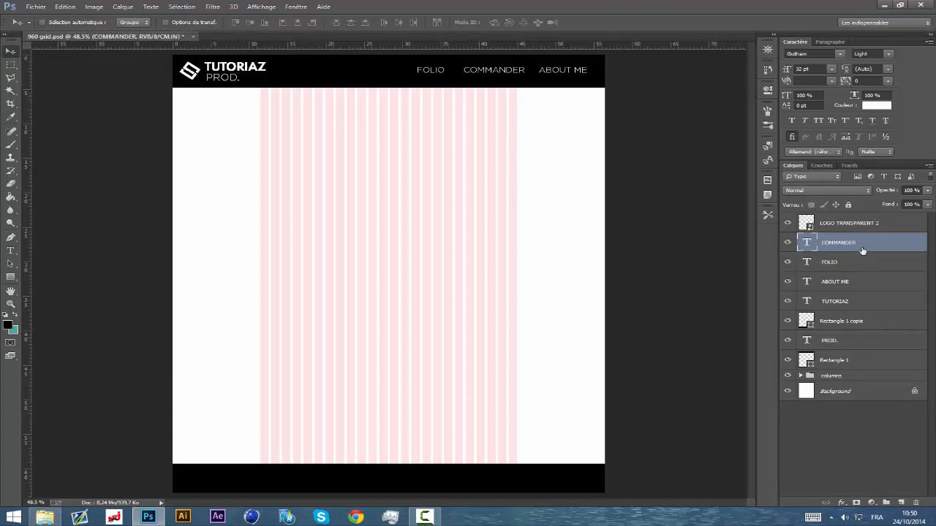
key(Left)
key(Left)
key(Left)
key(Left)
key(Left)
key(Left)
key(Left)
key(Left)
Step: Draw a thin vertical rectangle about 5 px wide and 77 px high in the middle of the black header
click(10, 277)
drag(363, 69, 361, 87)
key(v)
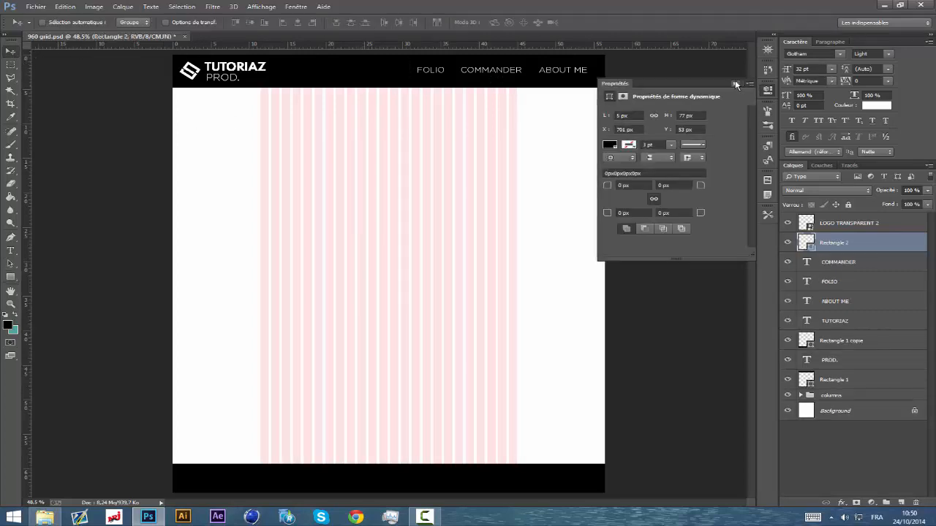
click(735, 83)
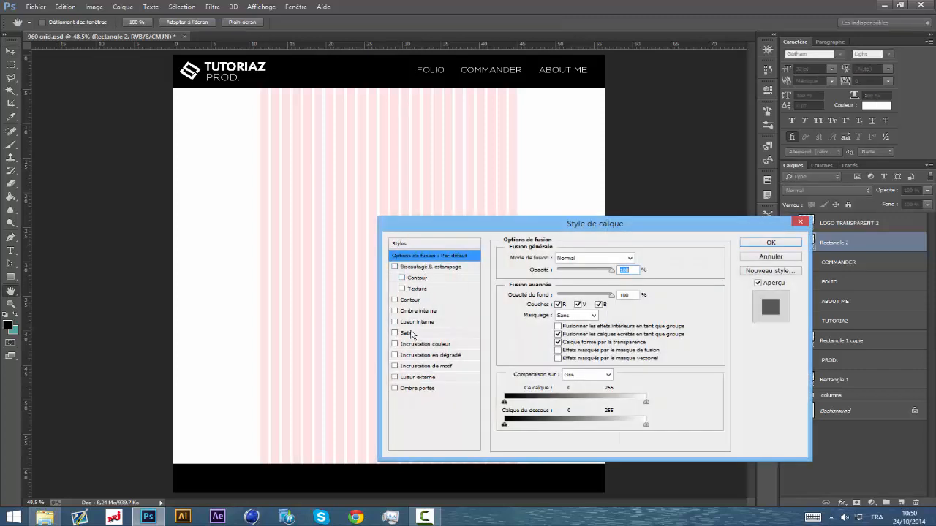
Step: Apply a color overlay to the thin rectangle, using white sampled from the image
click(421, 347)
click(639, 257)
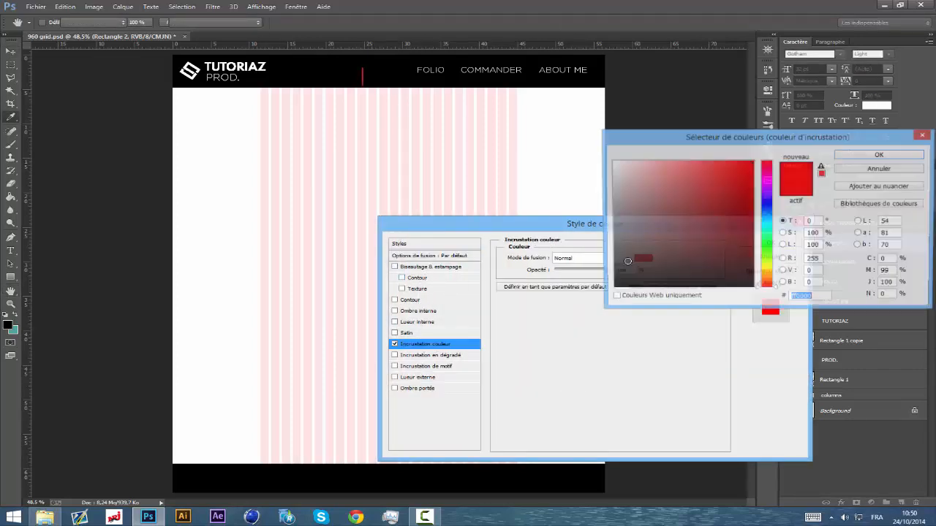
click(538, 61)
key(Return)
key(Return)
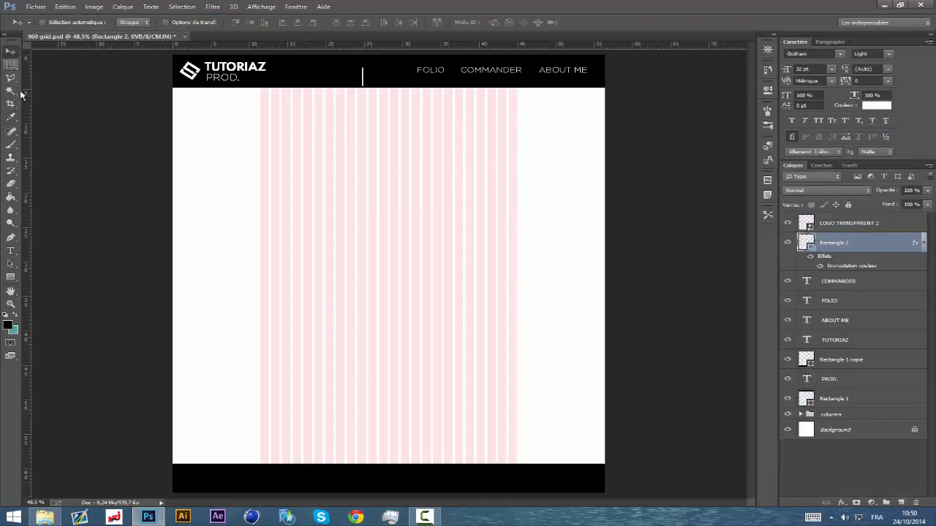
Step: Move the white bar between FOLIO and COMMANDER, centred vertically on the menu text
click(11, 303)
drag(338, 48, 603, 103)
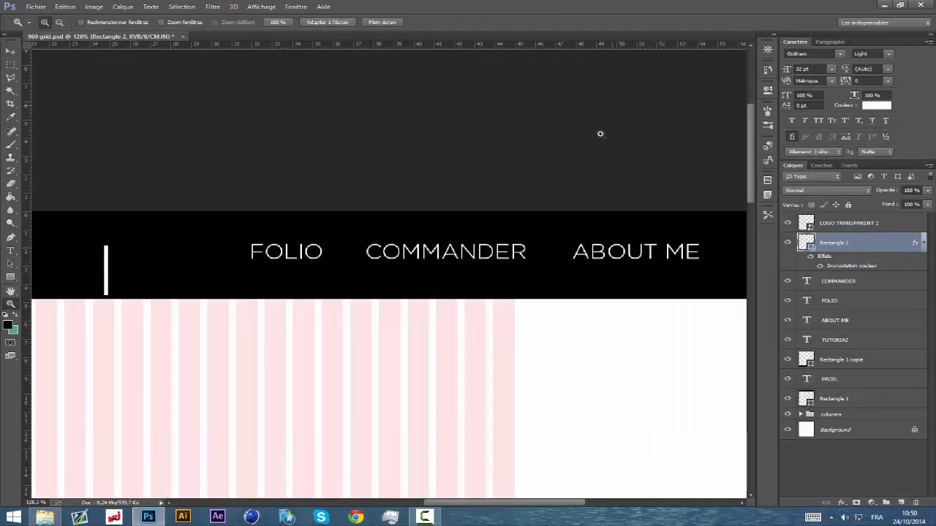
click(10, 50)
drag(224, 250, 462, 250)
Step: Narrow the white bar between FOLIO and COMMANDER into a hairline separator with Free Transform
key(ctrl+t)
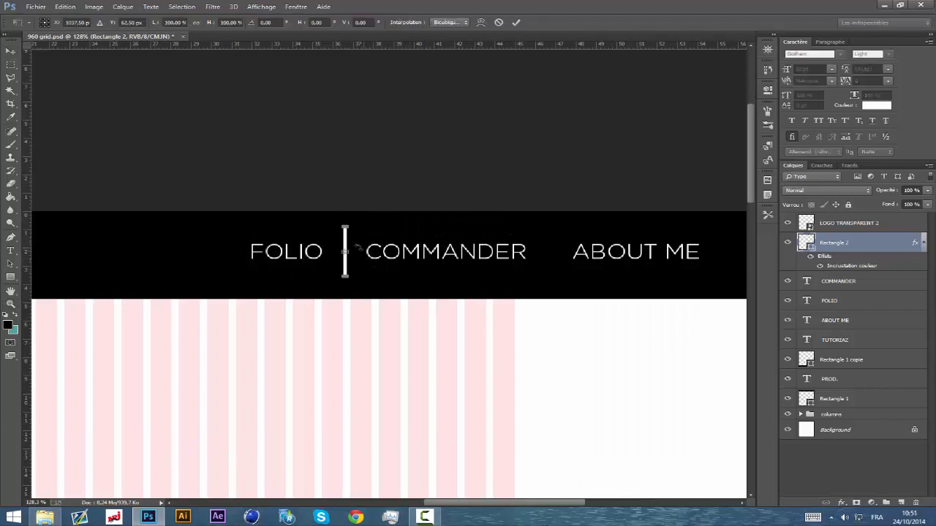
drag(350, 251, 405, 295)
key(Return)
key(z)
key(ctrl+t)
drag(364, 219, 341, 219)
key(Return)
key(z)
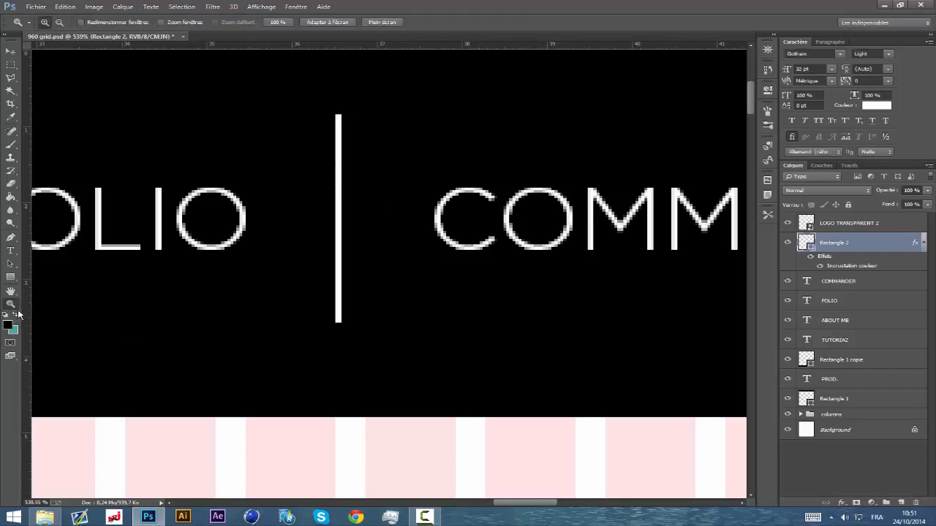
Step: Select a rectangular strip across the separator's top end and try to delete that part
right_click(304, 245)
click(322, 251)
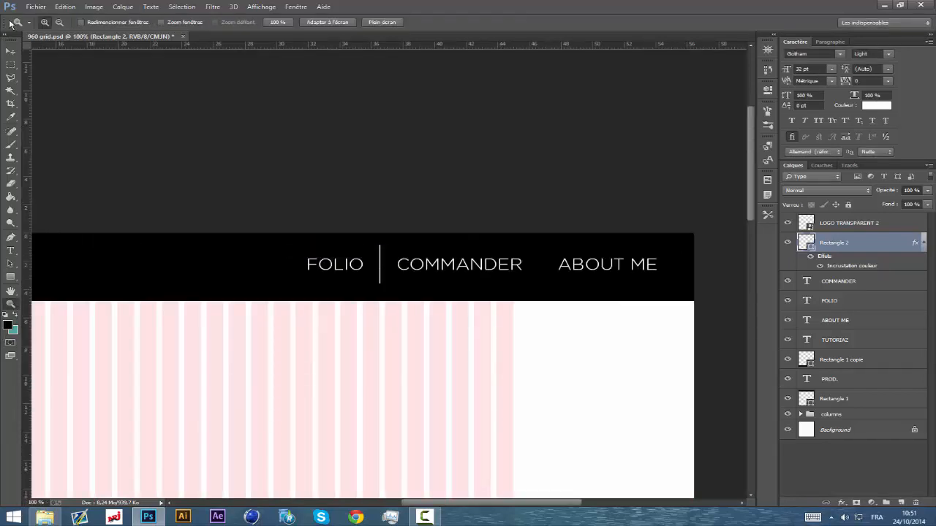
click(11, 50)
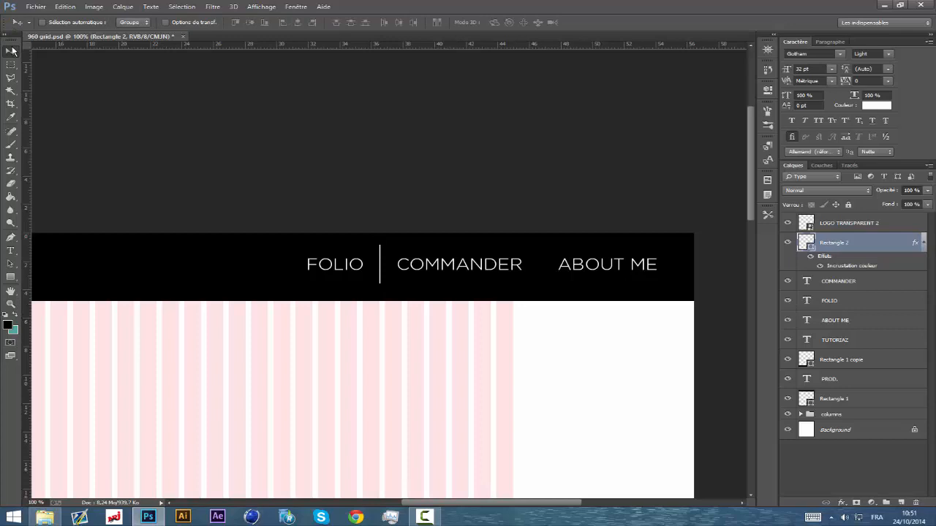
click(11, 64)
drag(312, 234, 490, 249)
key(Delete)
key(Return)
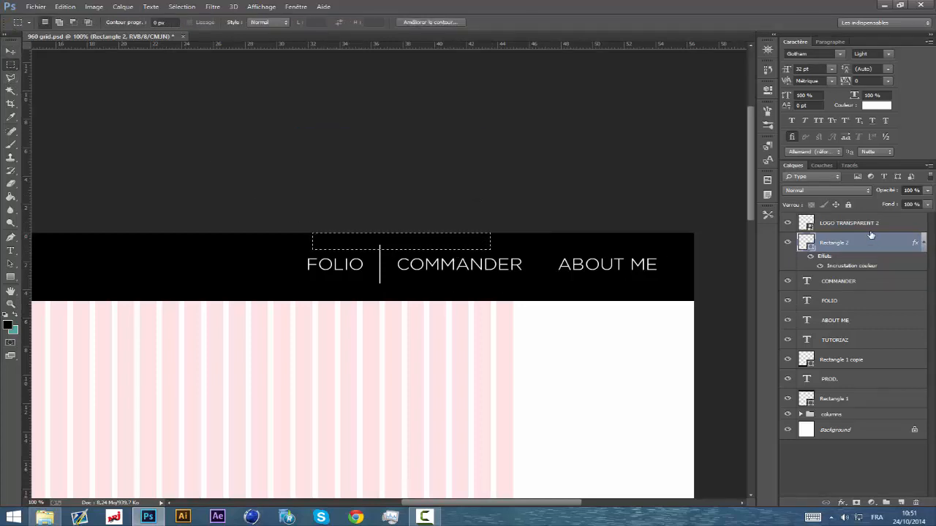
Step: Rasterize the separator's layer style and shorten the line by deleting its top and bottom ends
right_click(870, 235)
click(720, 194)
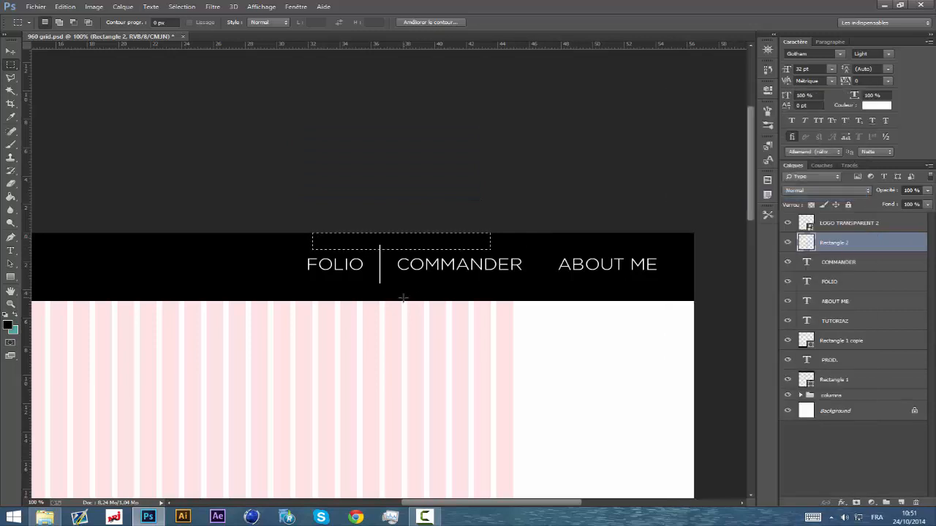
key(Delete)
key(ctrl+d)
drag(407, 298, 339, 281)
key(Delete)
key(ctrl+d)
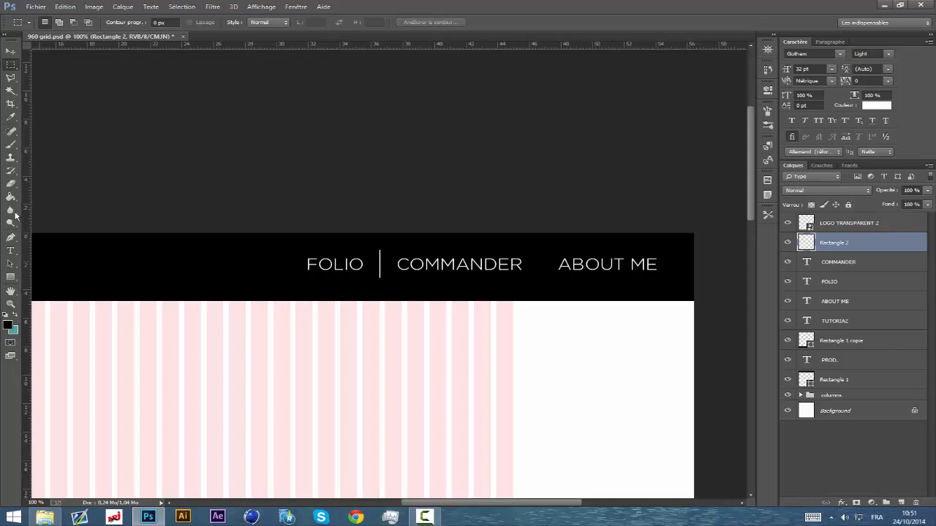
Step: Duplicate the separator and move the copy about 10.23 cm to the right, between COMMANDER and ABOUT ME
key(ctrl+j)
click(11, 51)
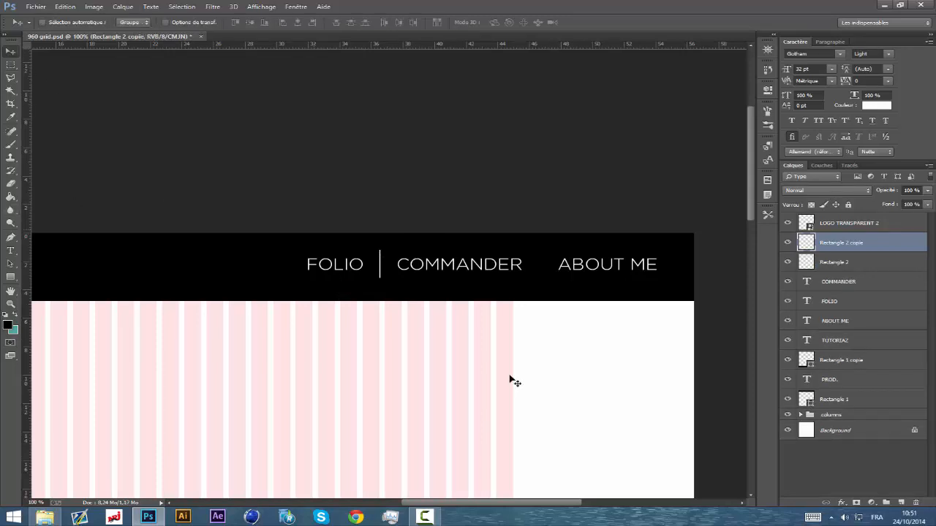
drag(432, 272, 560, 272)
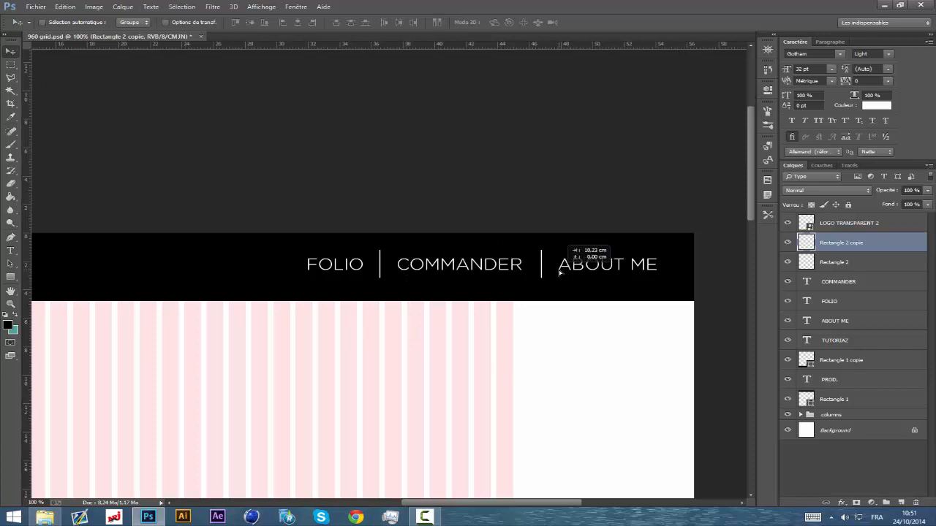
click(11, 304)
right_click(173, 286)
click(201, 298)
right_click(201, 298)
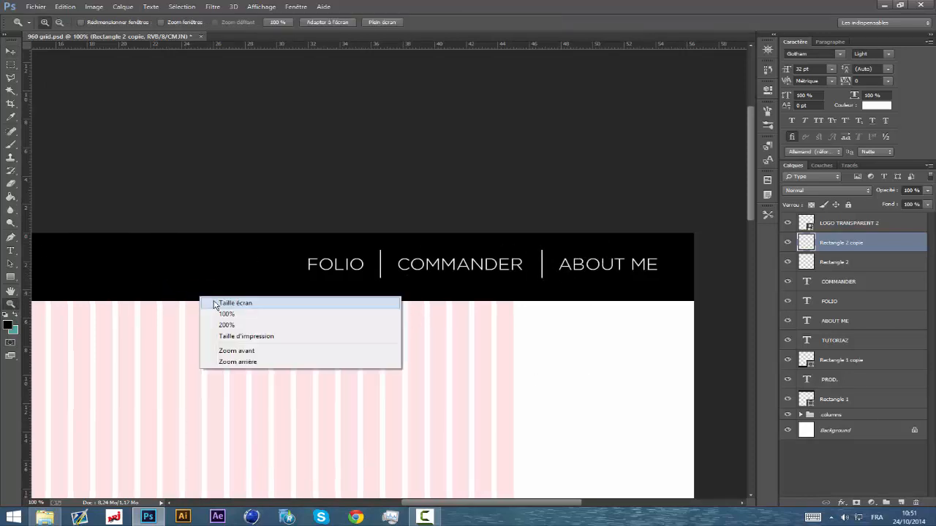
click(233, 302)
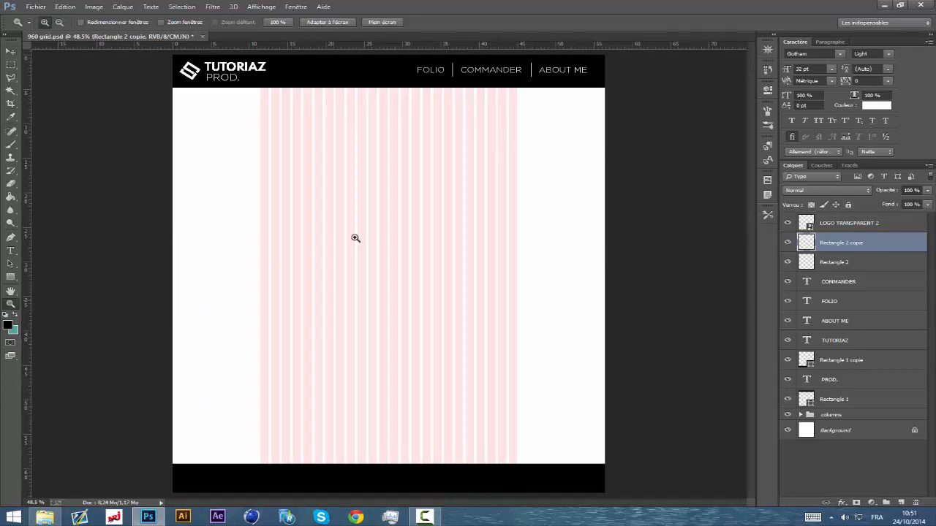
Step: Set the Eraser brush size to 71 px and fade both ends of the separator between FOLIO and COMMANDER
drag(408, 58, 556, 96)
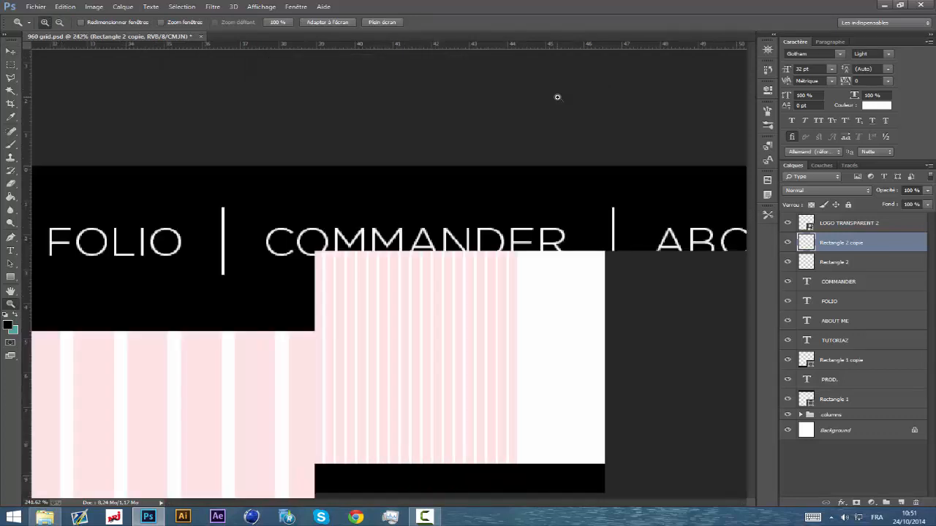
click(11, 182)
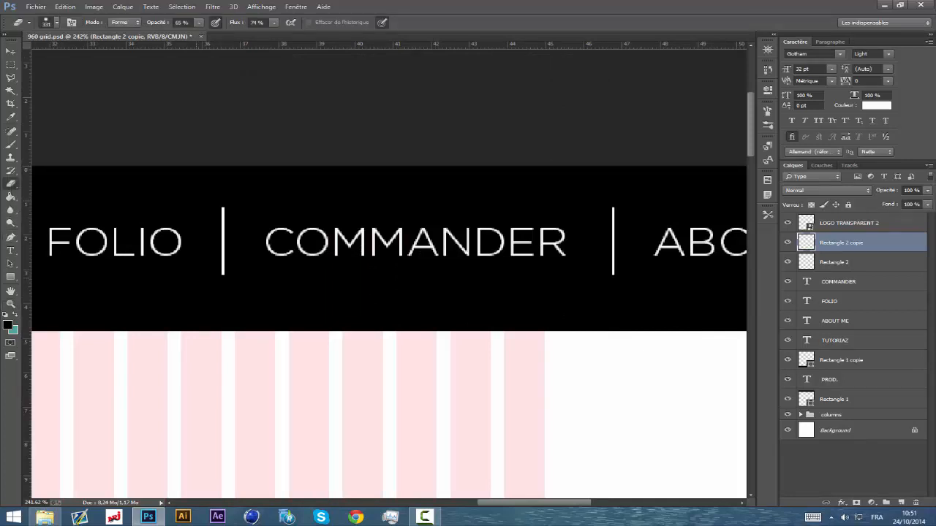
click(768, 111)
drag(667, 305, 659, 304)
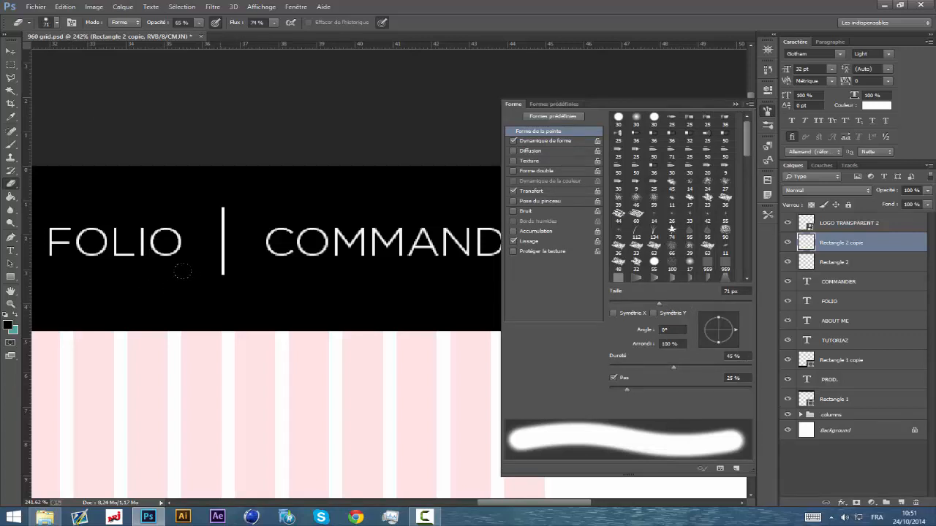
click(843, 262)
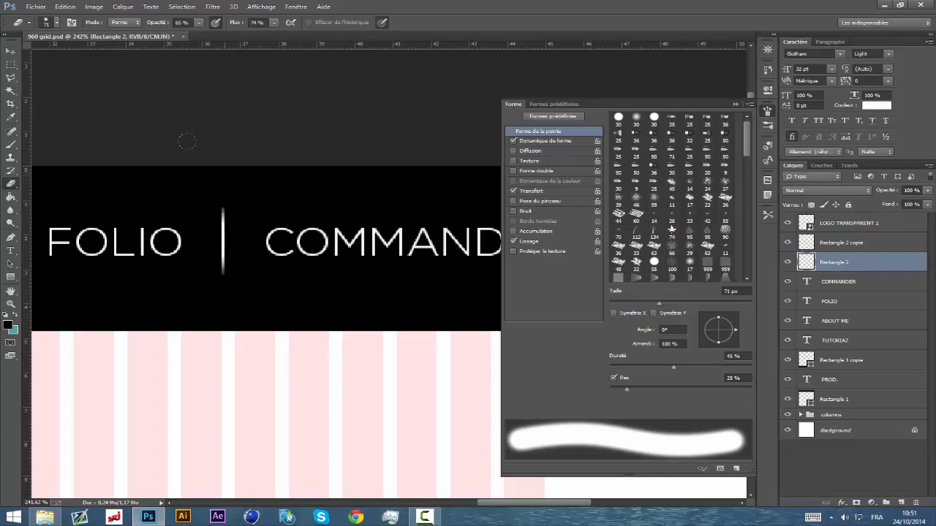
click(735, 106)
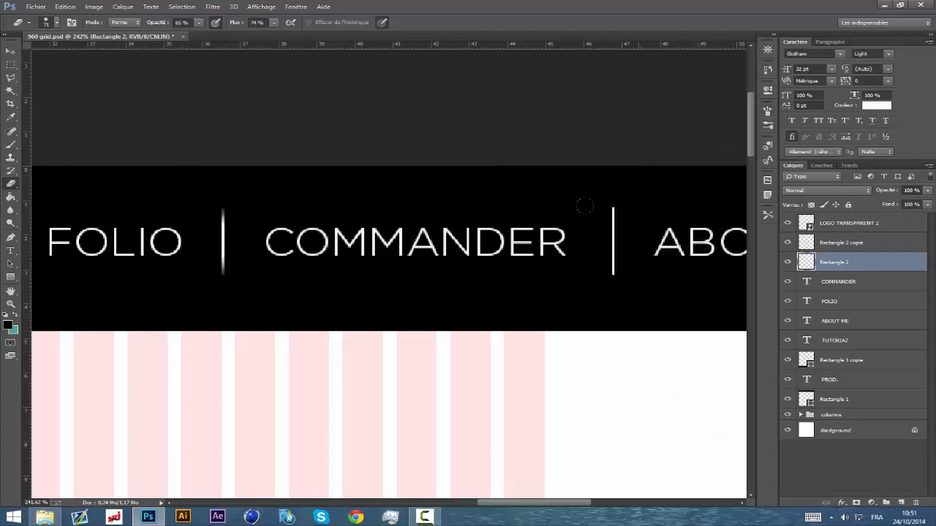
Step: Replace the unfaded separator with a duplicate of the faded one, placed midway between COMMANDER and ABOUT ME
click(864, 245)
key(Delete)
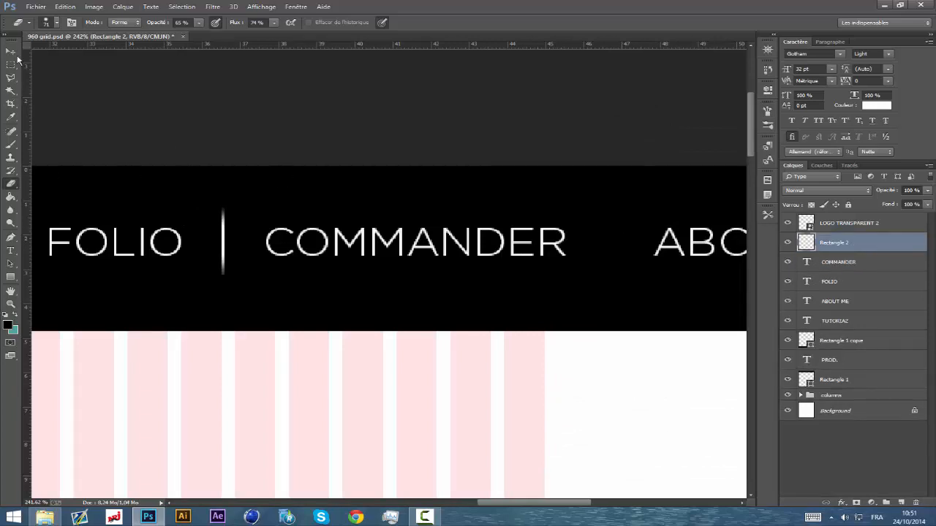
key(j)
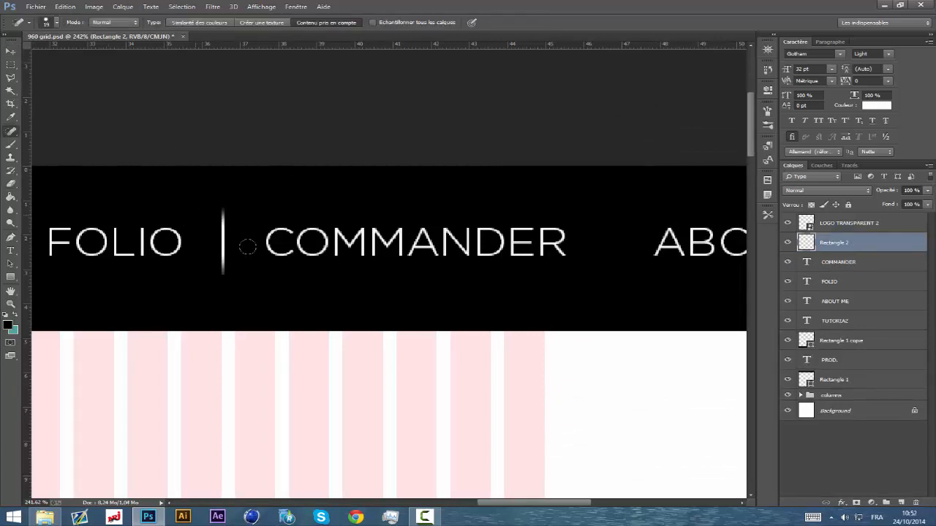
click(10, 49)
key(ctrl+j)
drag(239, 221, 630, 221)
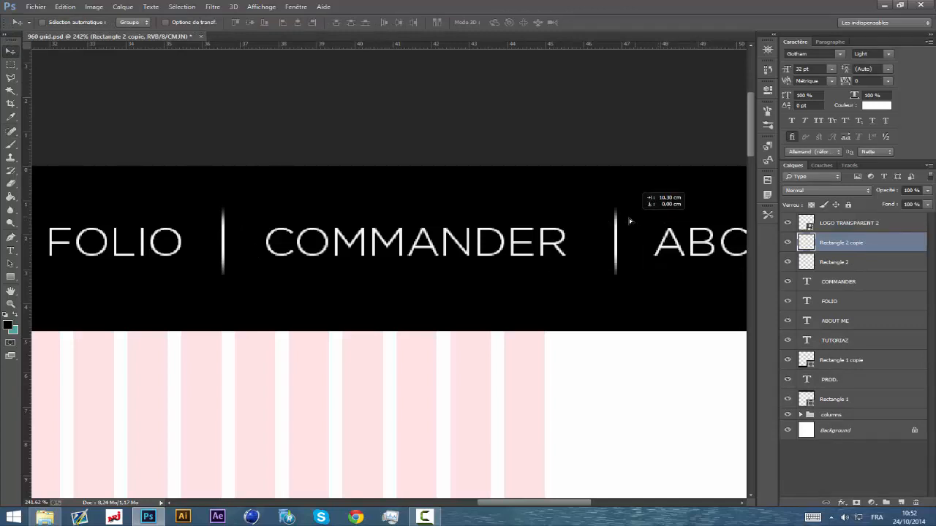
key(Left)
key(Left)
key(Left)
click(11, 304)
right_click(238, 249)
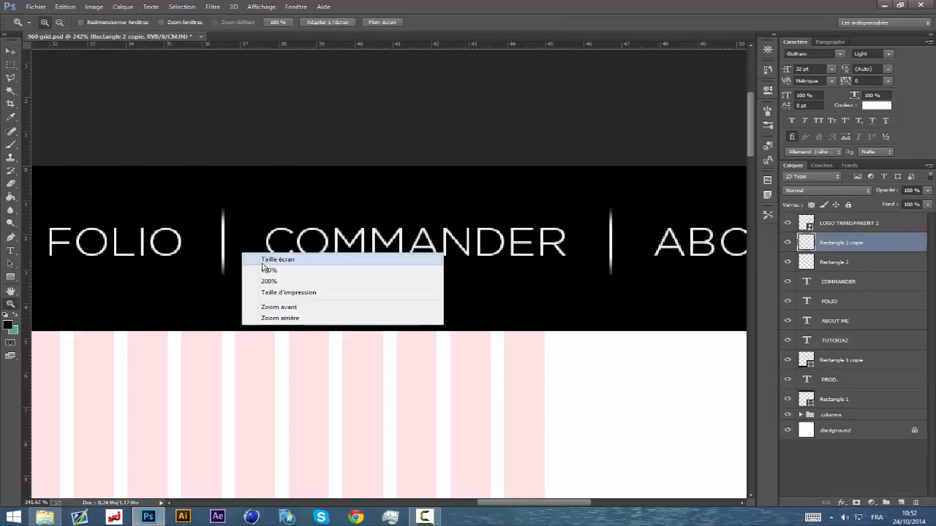
click(262, 262)
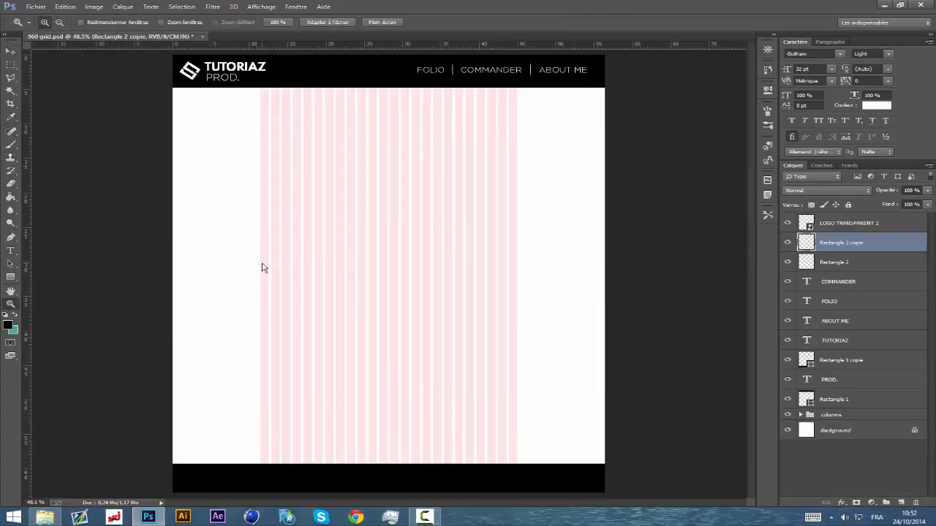
Step: Draw a thin rectangle about 109 by 2 px as an underline beneath FOLIO, fill it white and nudge it right and down
drag(407, 64, 598, 95)
scroll(239, 316, up, 1)
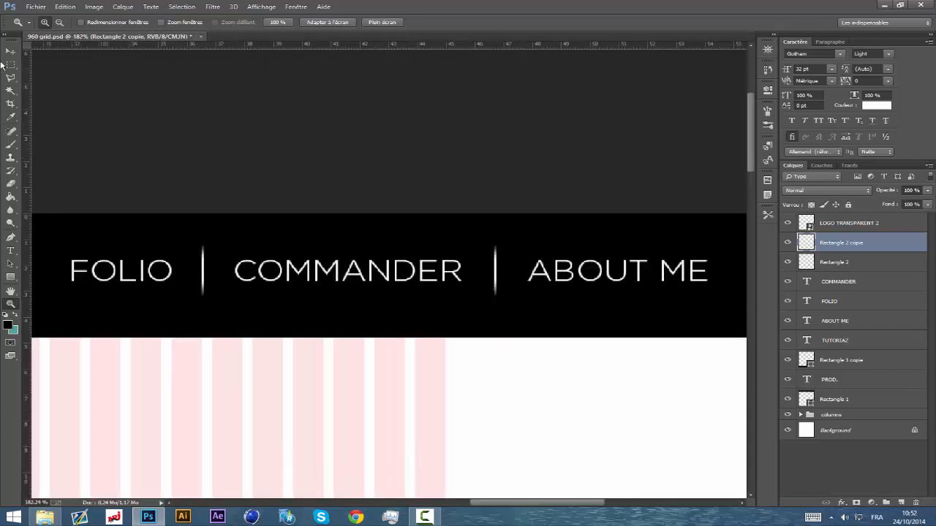
click(10, 277)
drag(64, 291, 175, 291)
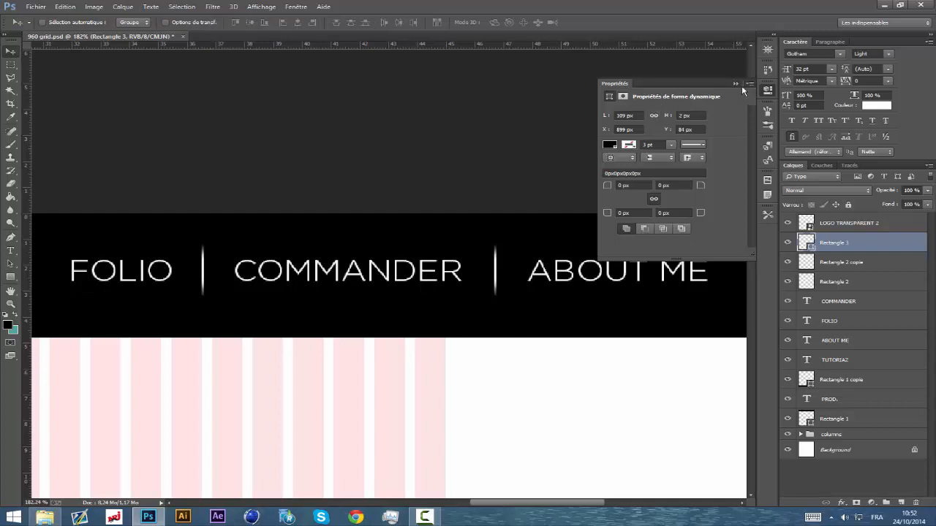
click(735, 84)
double_click(807, 242)
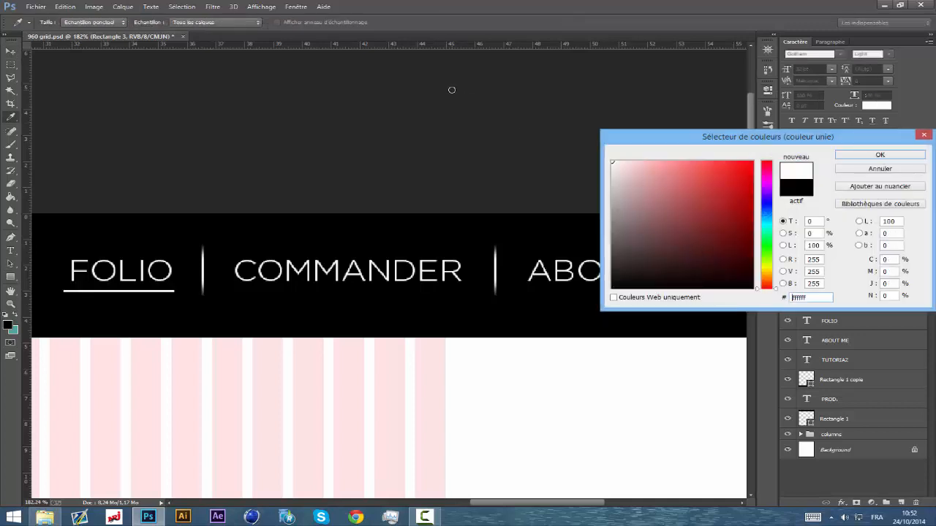
key(Return)
key(Right)
key(Down)
key(Right)
Step: Try the red a90000 as the fill colour of the FOLIO underline
double_click(808, 240)
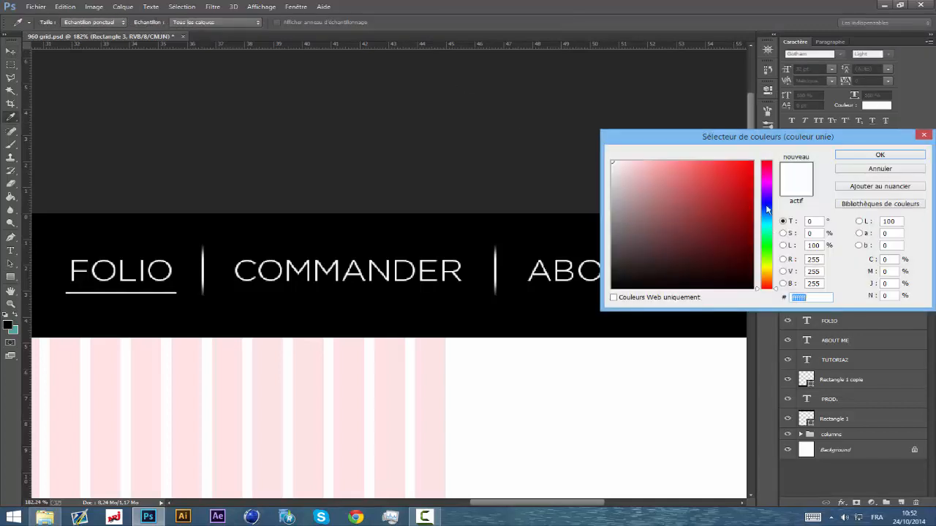
text(a90000)
key(Return)
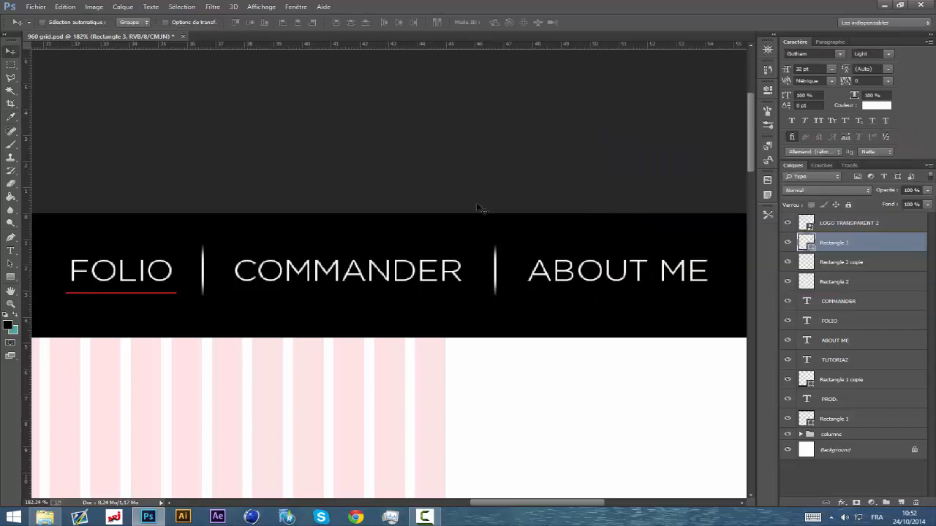
Step: Set the fill colour of the FOLIO underline to the blue 007ba9
double_click(807, 242)
text(007ba9)
key(Return)
Step: Draw a blue rectangle about 946 by 801 px spanning the grid columns below the header, at about X 325, Y 276 px
click(13, 304)
right_click(160, 291)
click(181, 297)
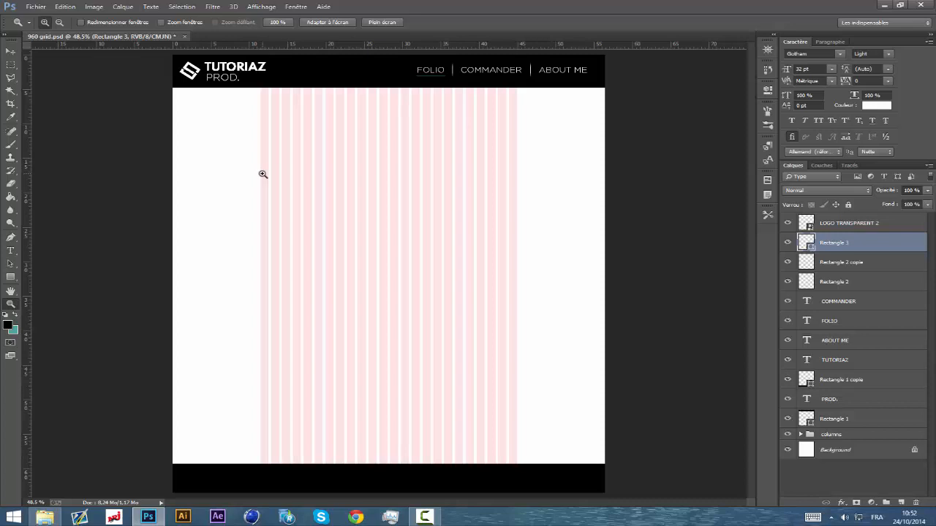
click(12, 279)
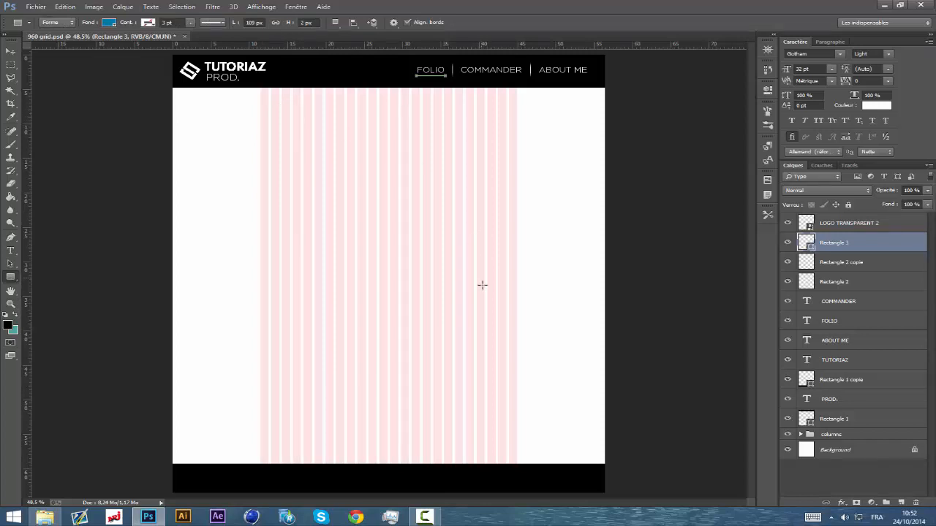
click(11, 51)
click(11, 277)
drag(346, 164, 515, 316)
double_click(807, 242)
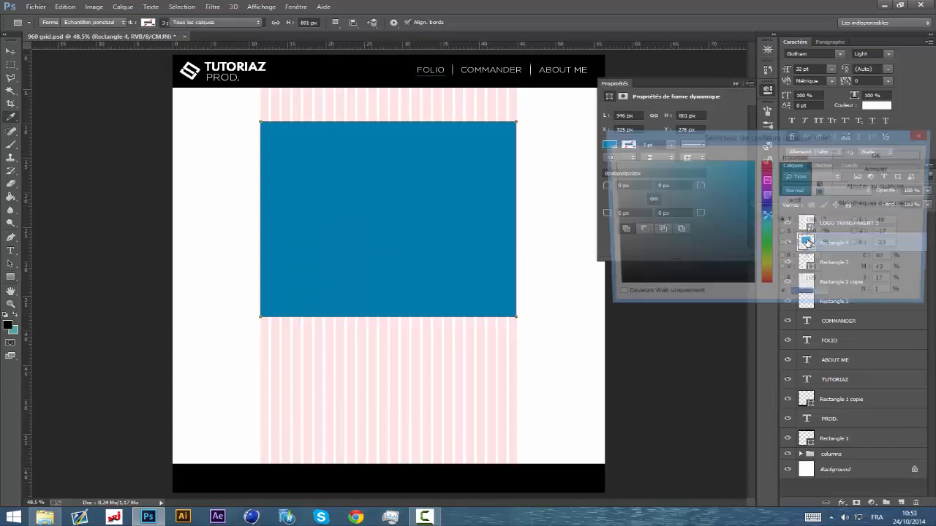
key(Escape)
Step: Hide the columns group and stretch the large blue rectangle downward to a height of about 840 px
click(11, 51)
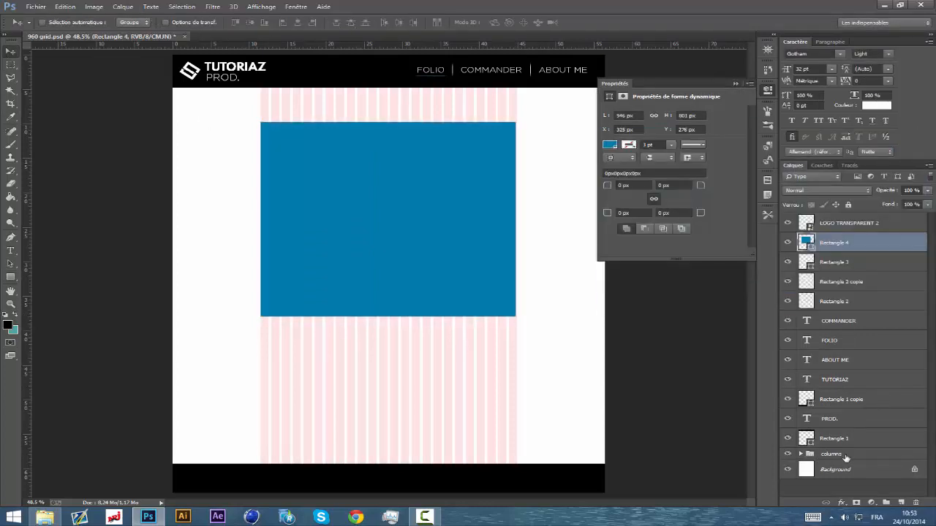
click(788, 454)
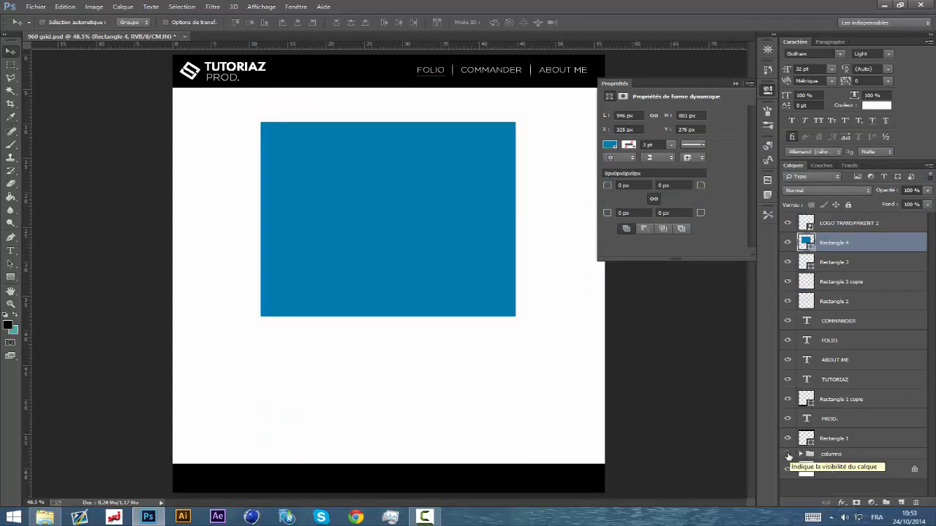
key(ctrl+t)
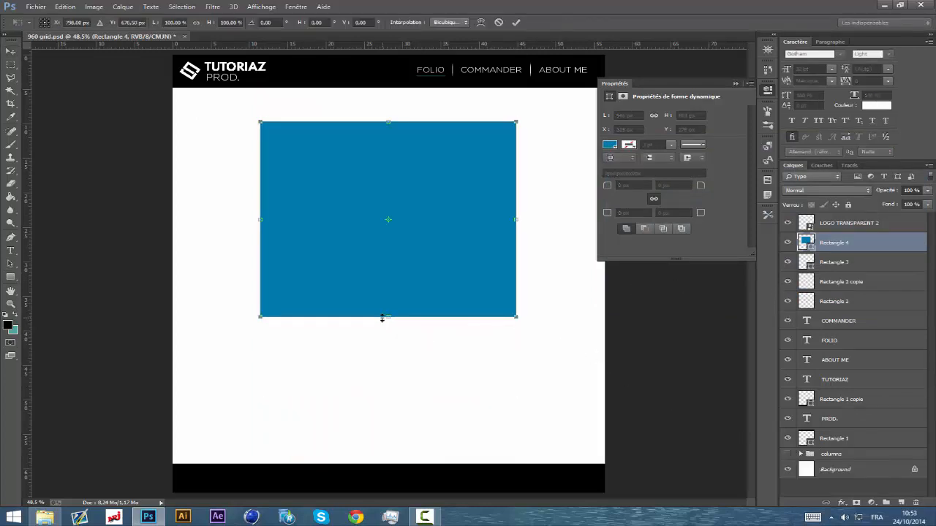
drag(381, 318, 381, 326)
key(Return)
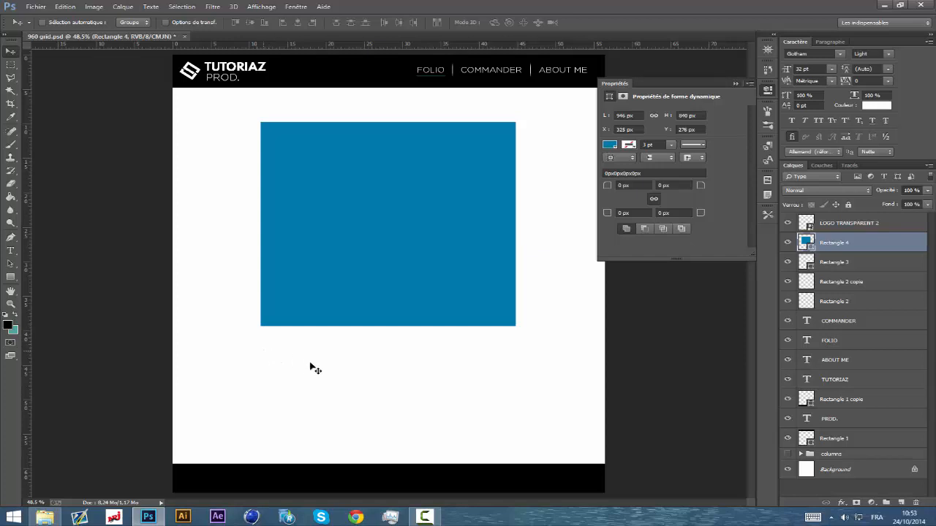
click(11, 277)
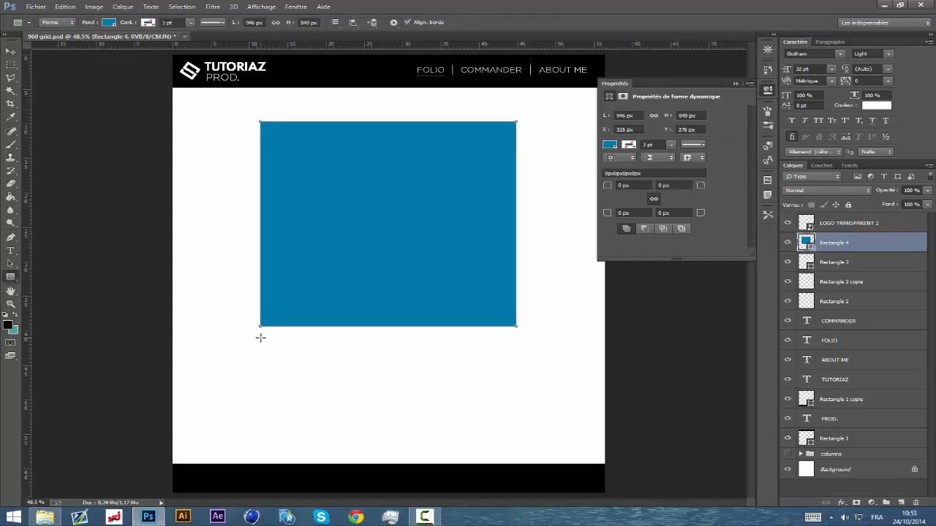
drag(261, 338, 288, 362)
click(10, 52)
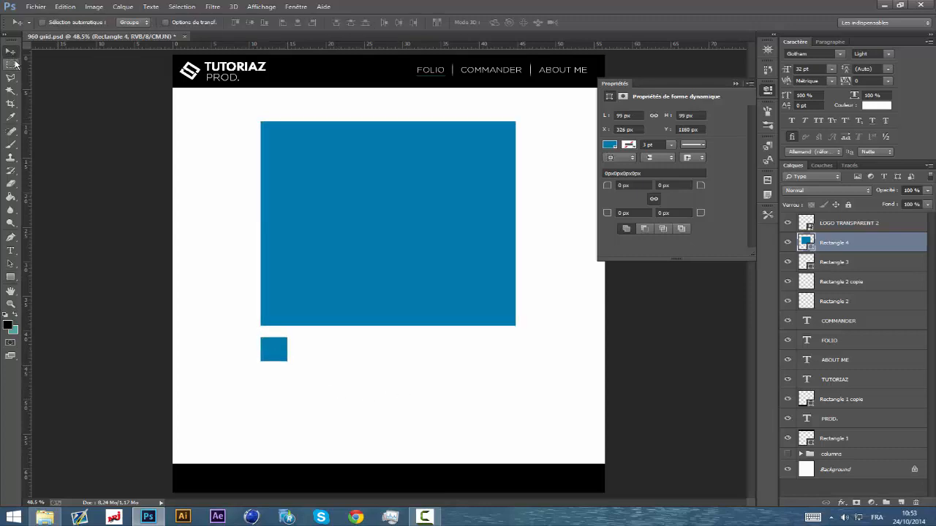
key(Down)
key(Down)
key(Down)
key(Down)
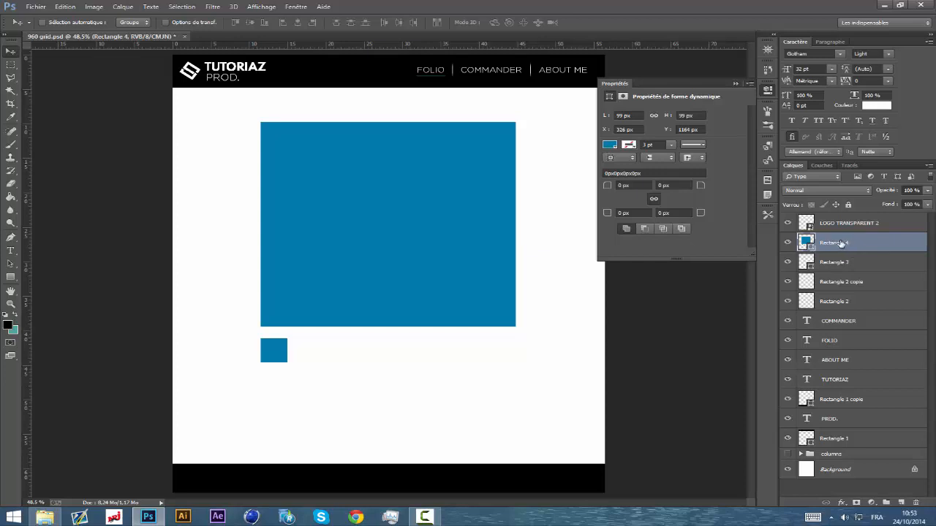
key(Up)
click(767, 69)
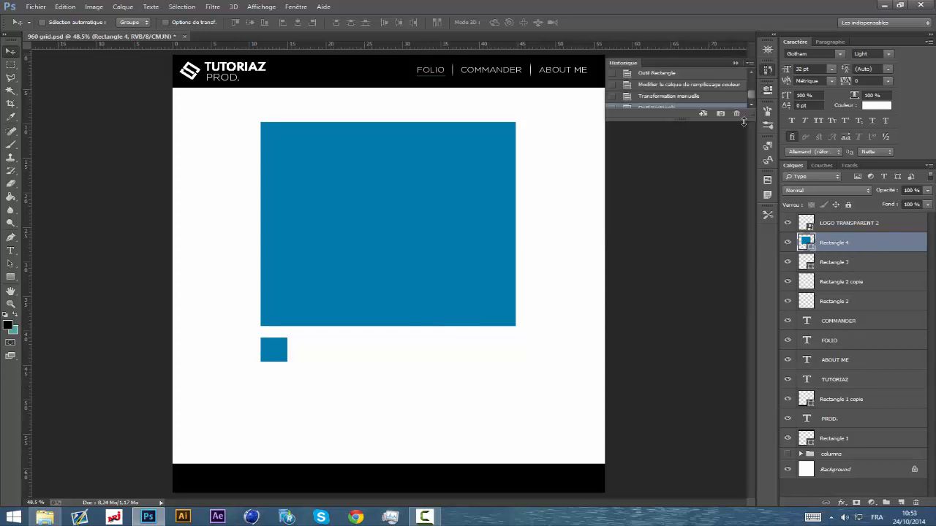
click(739, 115)
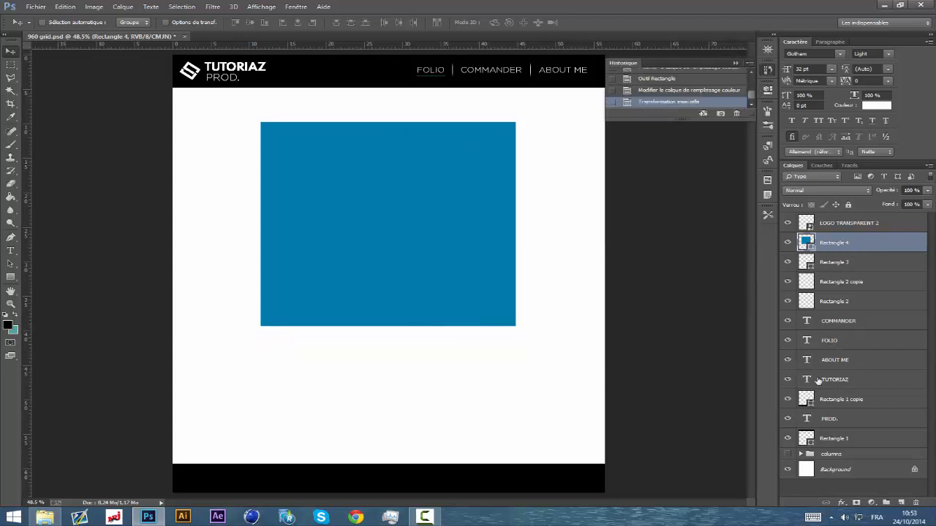
Step: On a new layer, draw a square about 115 px wide below the large rectangle's lower-left corner and fill it with the sampled blue 007ba9
click(901, 503)
click(11, 278)
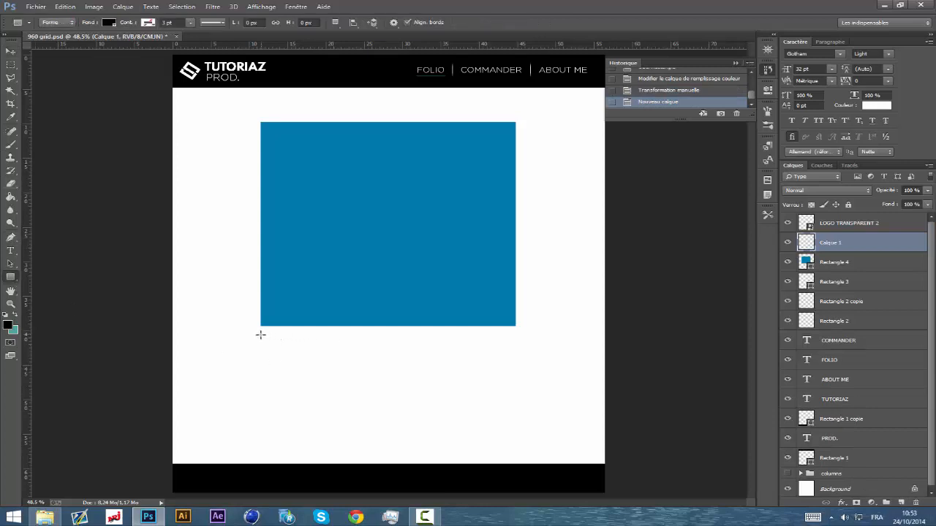
drag(261, 335, 299, 362)
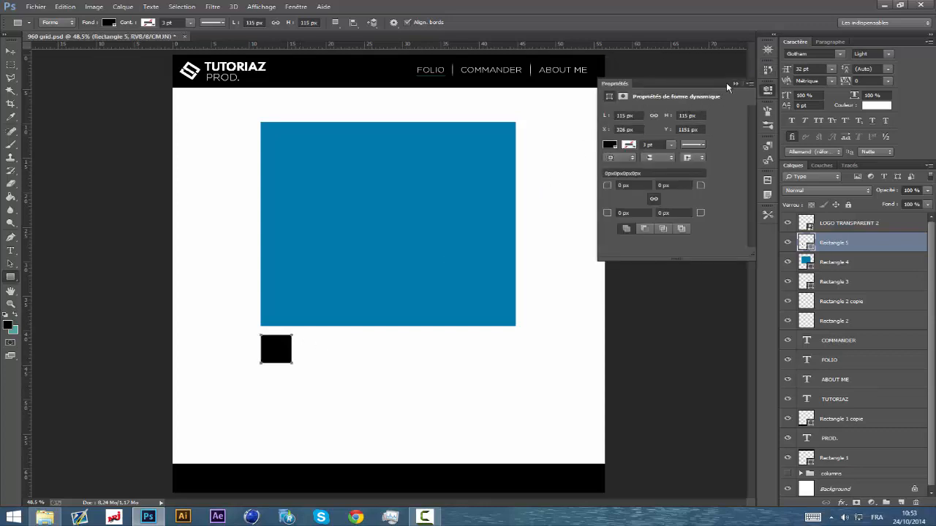
click(734, 84)
double_click(806, 243)
click(415, 186)
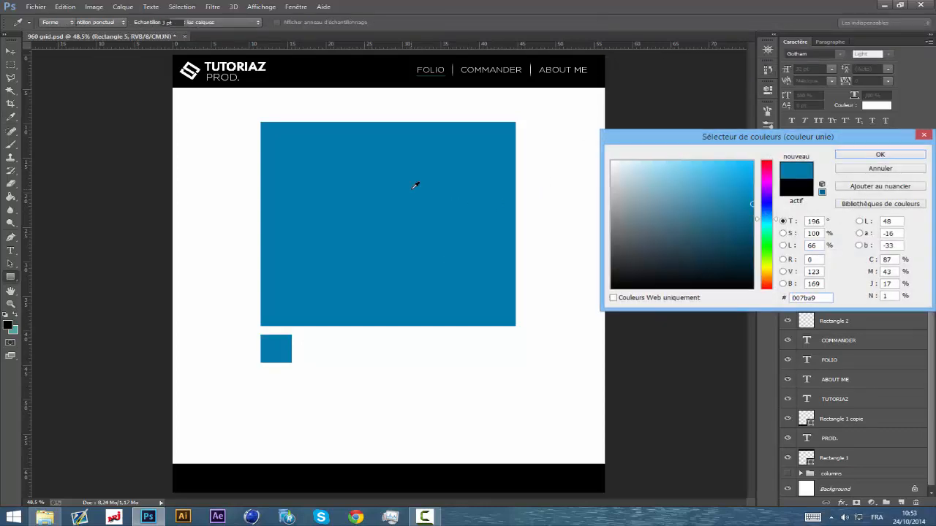
key(Return)
Step: Duplicate the small square into a row of six evenly spaced squares below the large rectangle
click(11, 54)
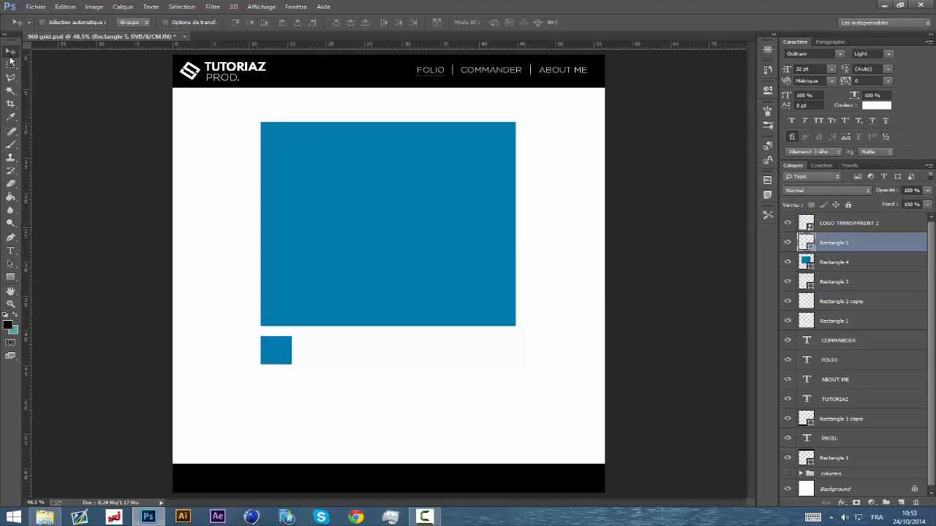
drag(275, 361, 329, 350)
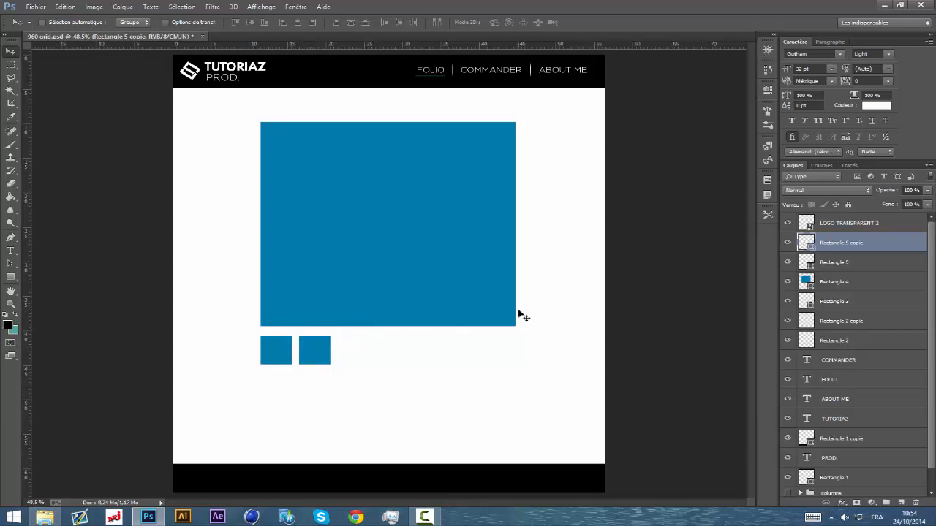
key(ctrl+j)
drag(290, 338, 332, 341)
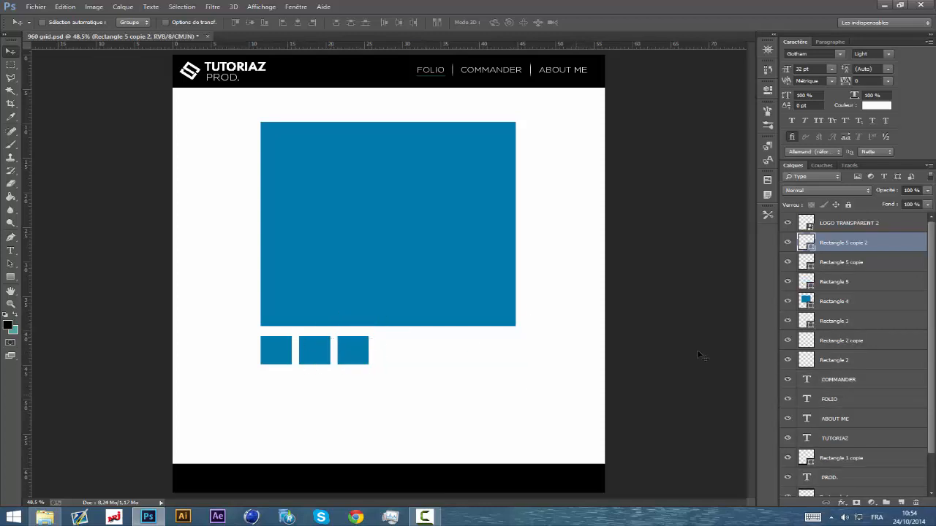
shift+click(873, 283)
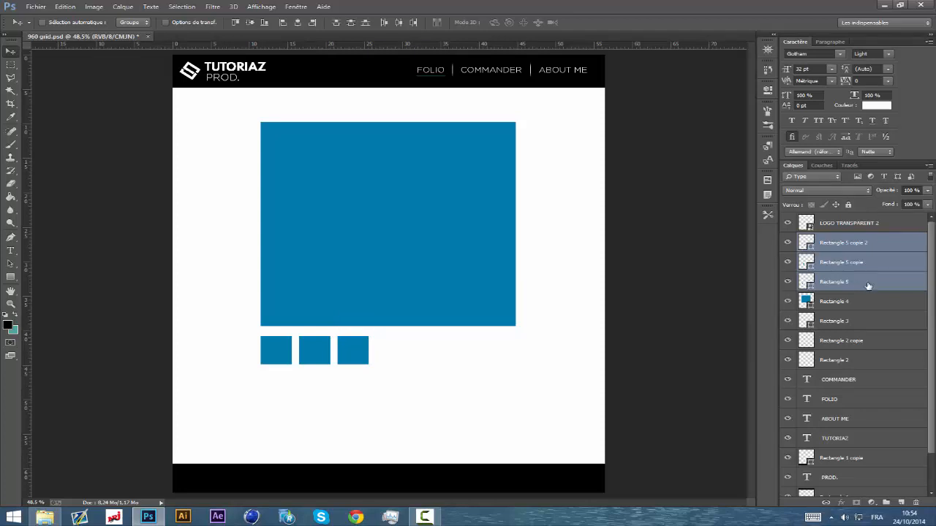
drag(353, 345, 458, 346)
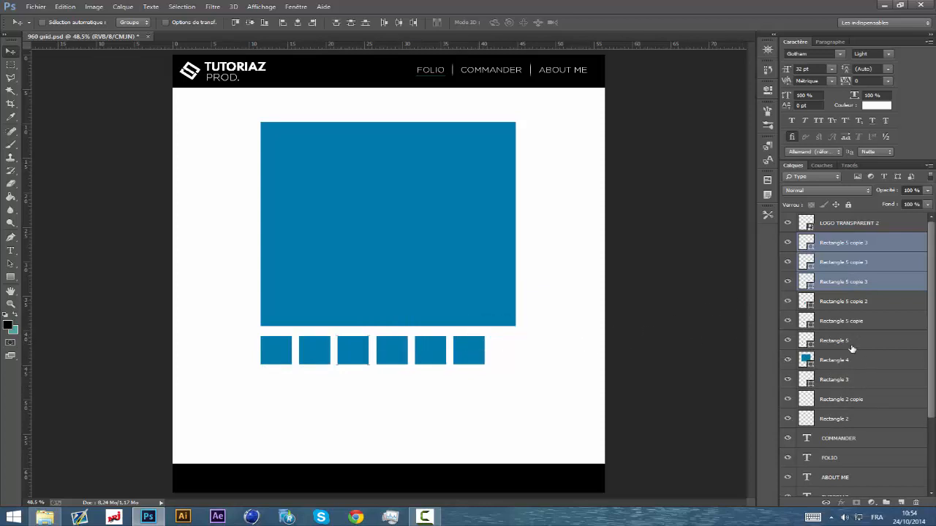
Step: Duplicate the fourth small square and place the copy at the row's end, flush with the large rectangle's right edge
shift+click(818, 347)
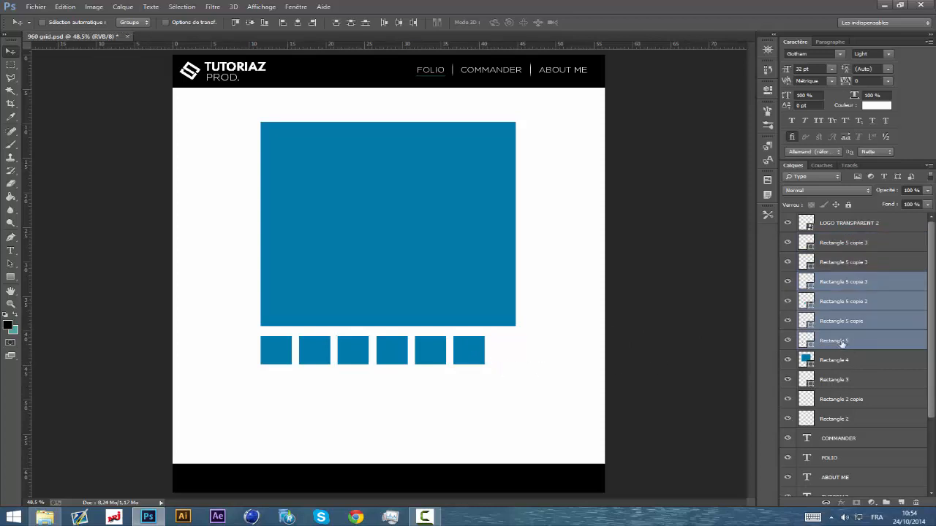
click(878, 288)
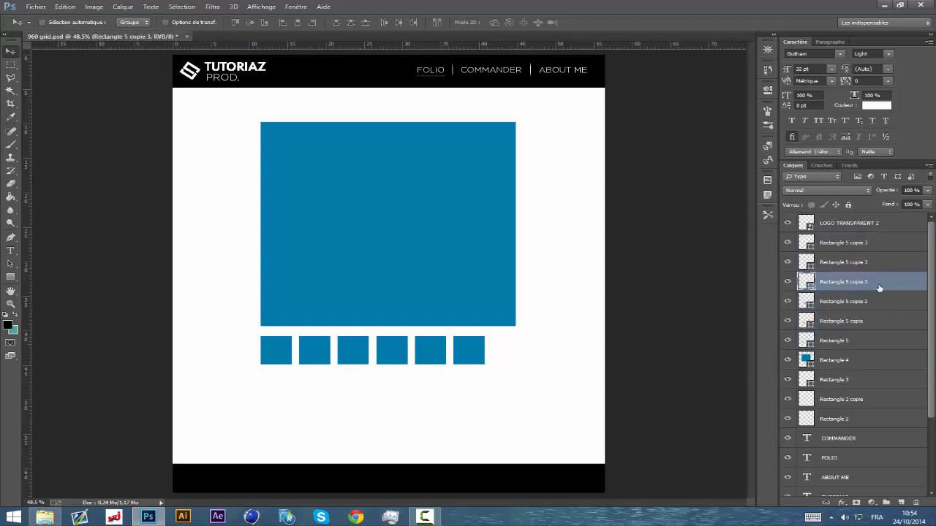
key(ctrl+j)
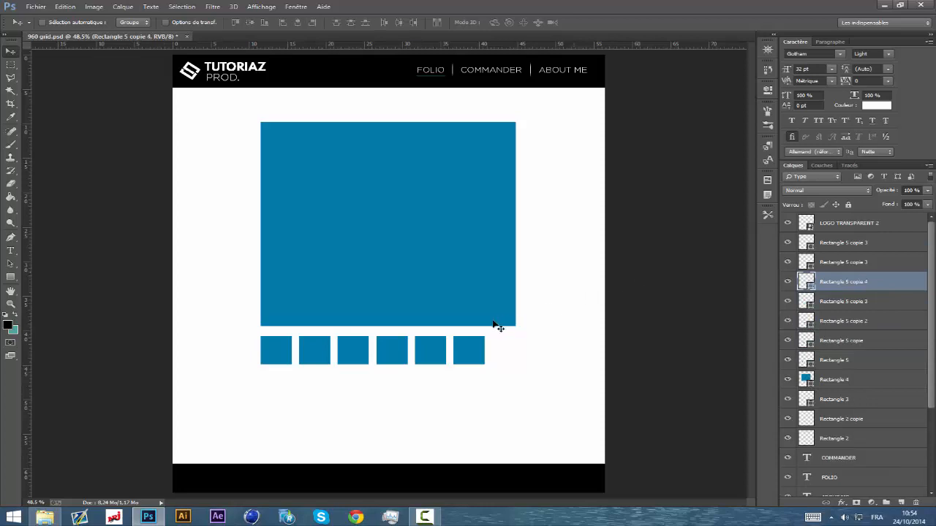
drag(498, 326, 600, 329)
Step: Select the fifth small square and nudge it slightly sideways to adjust the spacing of the row
click(854, 268)
key(Left)
key(Left)
key(Left)
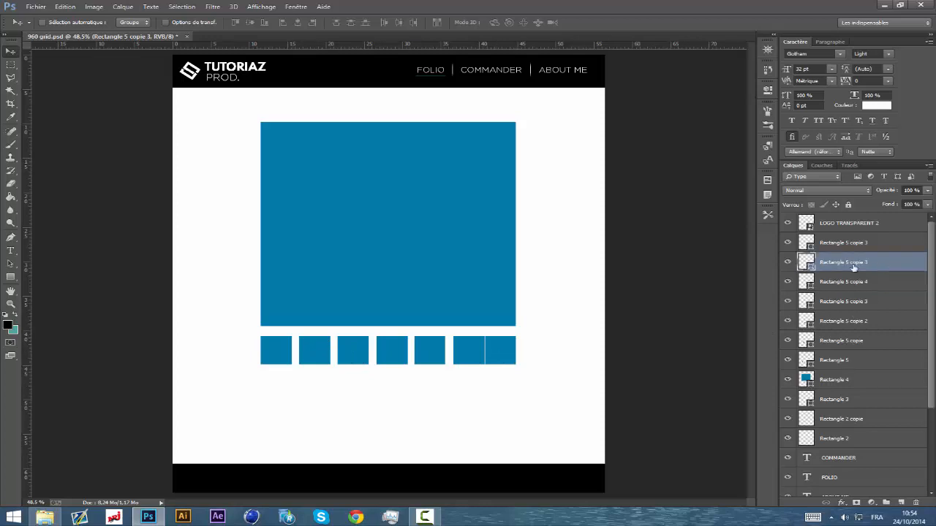
key(Right)
key(Right)
Step: Hide the third, fourth and fifth small squares, keeping the first two and the last two squares of the row visible
drag(788, 242, 790, 319)
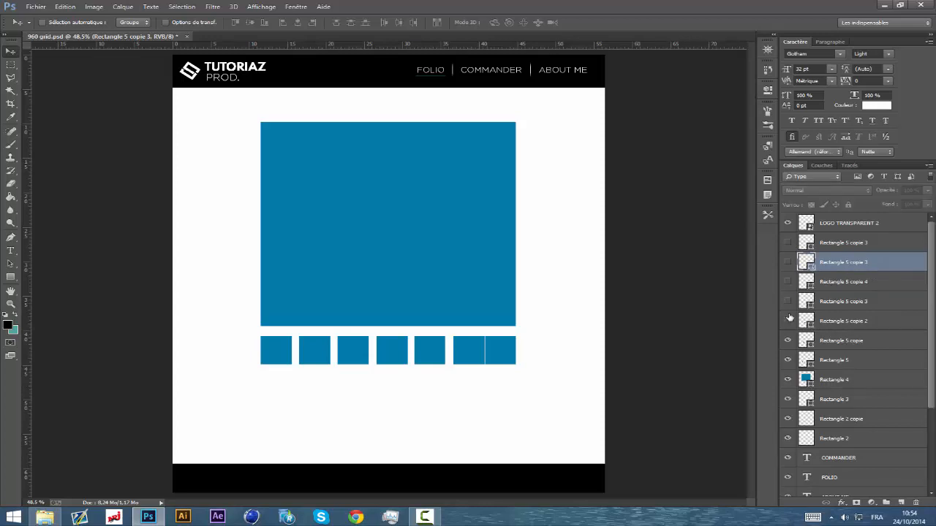
click(788, 242)
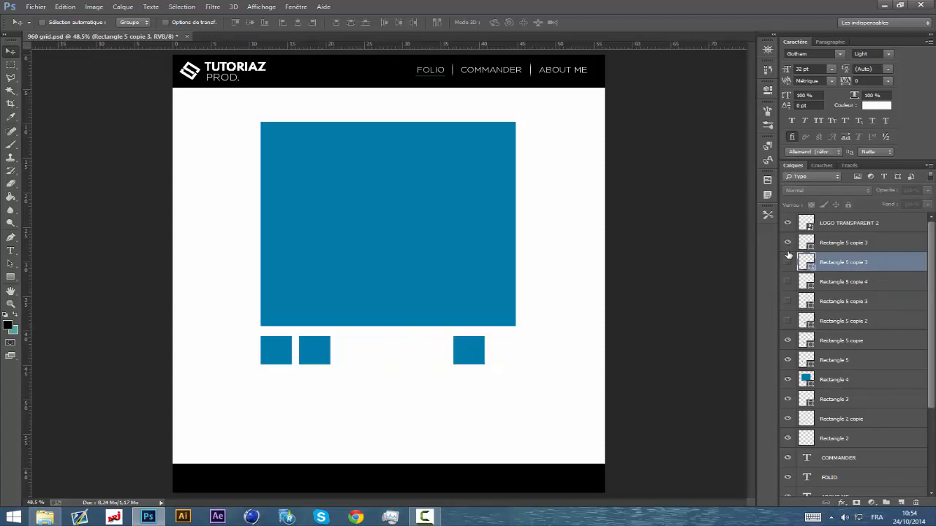
click(788, 262)
click(788, 282)
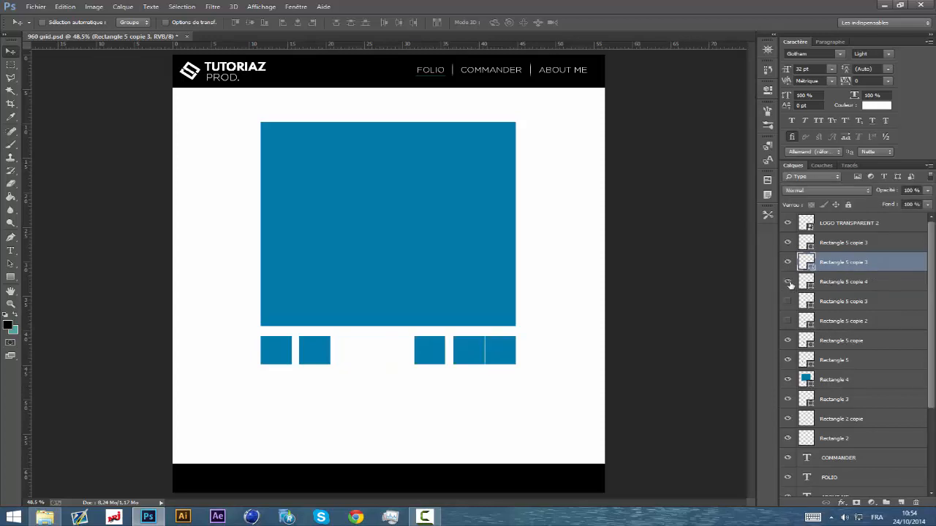
click(788, 261)
click(787, 242)
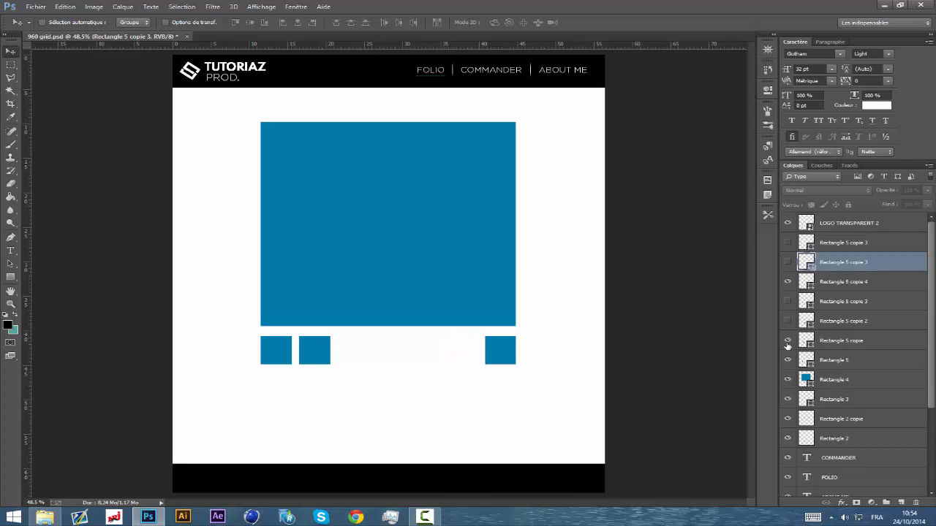
click(788, 262)
click(788, 262)
click(788, 242)
Step: Shift the sixth small square left, away from the seventh, and show the fifth square again to even out the gaps
click(829, 244)
key(shift+Left)
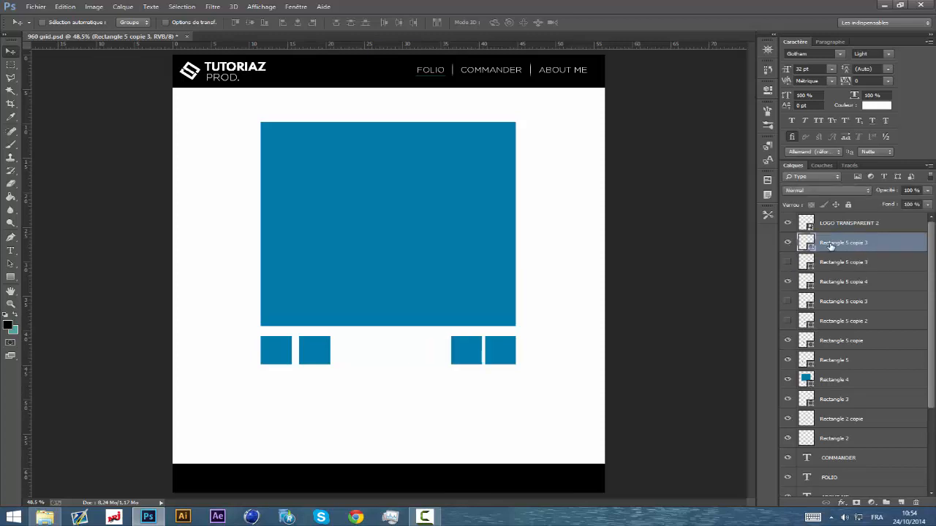
click(788, 262)
key(Right)
key(Left)
key(Left)
key(Left)
key(Left)
key(Left)
key(Left)
key(Left)
key(Left)
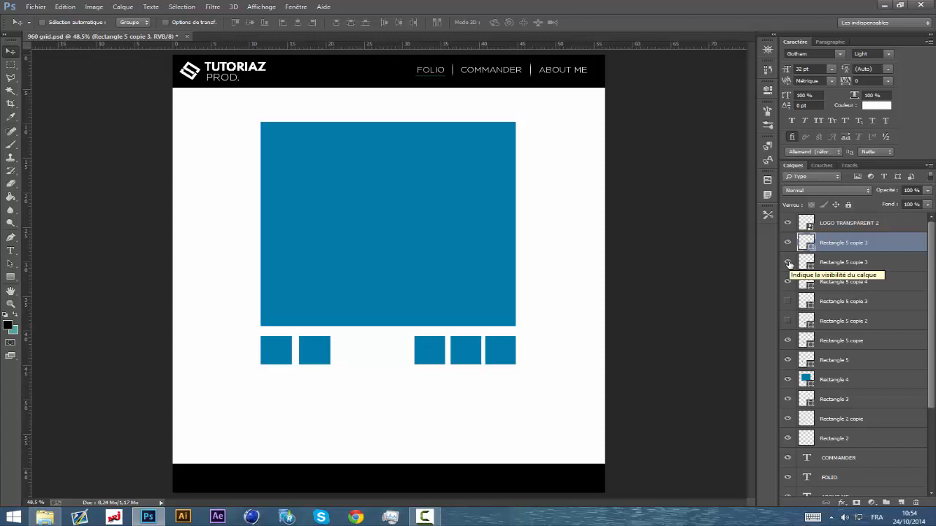
Step: Nudge the sixth small square slightly left to widen its gap from the last square of the row
key(Left)
key(Left)
key(Left)
key(Left)
Step: Shift the fifth small square left to leave an even gap before the sixth square
click(828, 262)
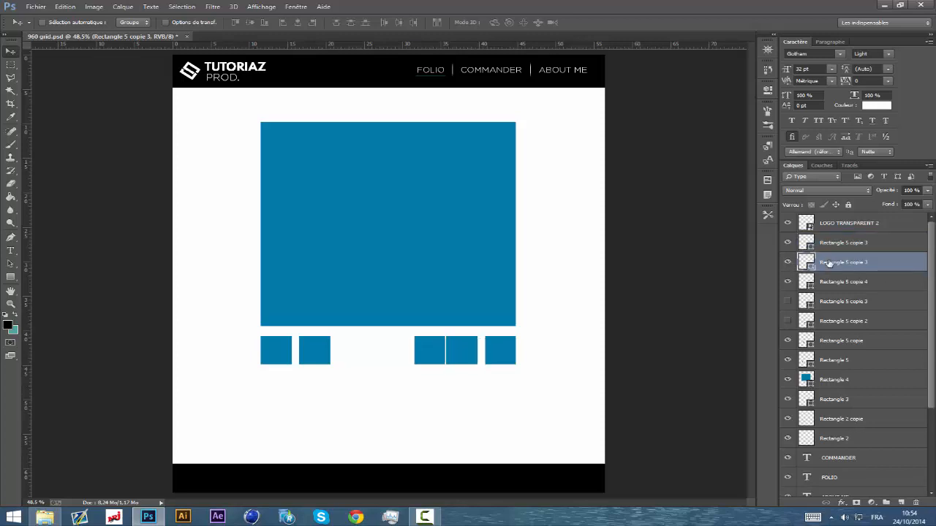
key(Left)
key(Left)
key(Left)
key(Left)
key(Left)
key(Left)
key(Left)
key(Left)
key(Left)
key(Left)
key(Left)
key(Left)
key(Left)
key(Left)
key(Left)
key(Left)
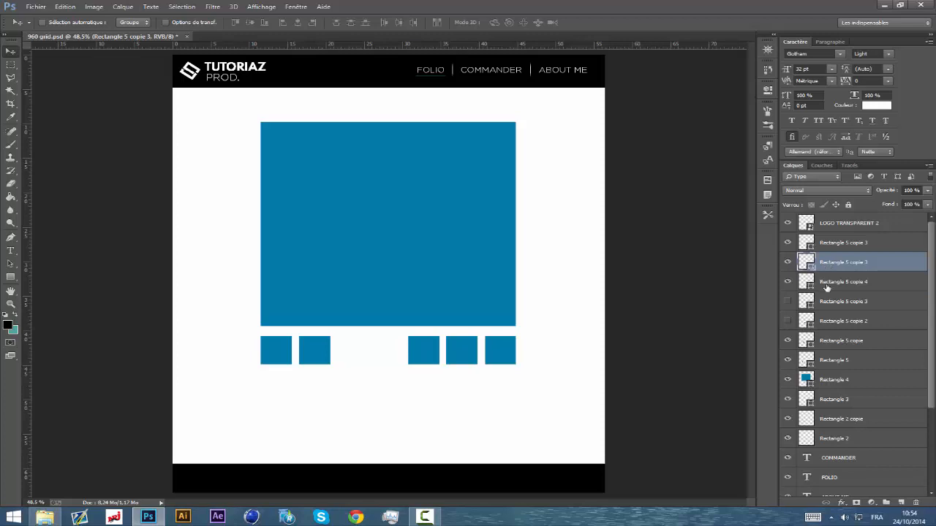
Step: Show the fourth small square again and shift it left to open an even gap before the fifth
click(788, 300)
click(815, 301)
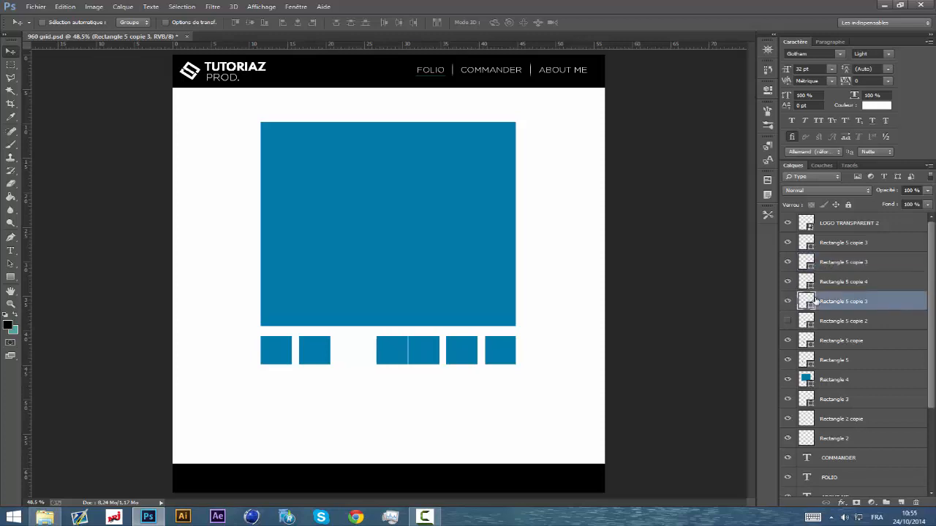
key(Left)
key(Left)
key(Left)
key(Left)
key(Left)
key(Left)
key(Left)
key(Left)
key(Left)
key(Left)
key(Left)
key(Left)
key(Left)
key(Left)
key(Left)
key(Left)
key(Left)
key(Left)
Step: Show the third small square again and nudge it left so it sits evenly between the second and fourth
click(787, 321)
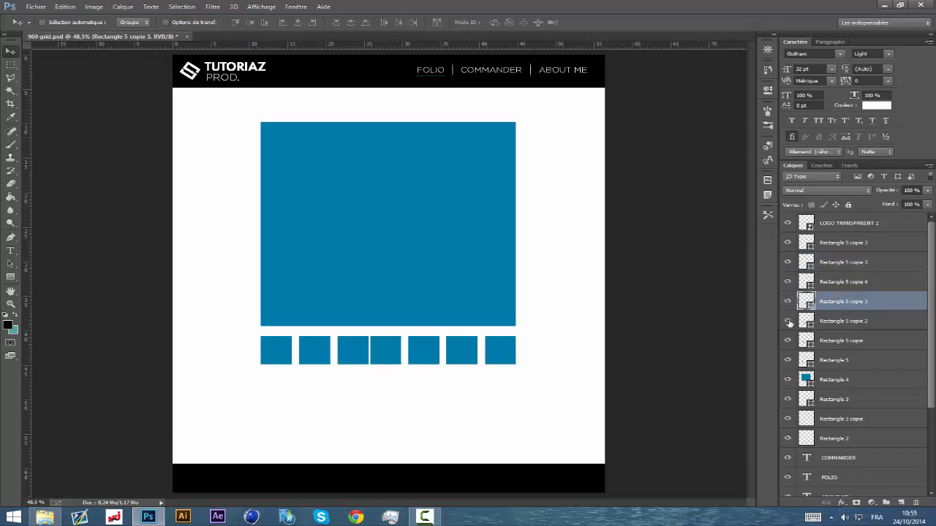
click(838, 322)
key(Left)
key(Left)
key(Left)
key(Left)
key(Left)
key(Left)
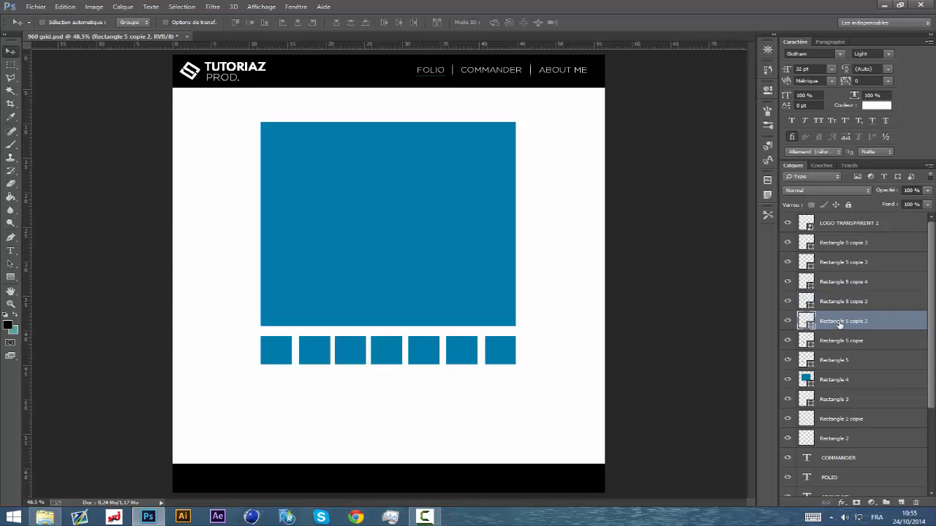
Step: Draw a thin bar about 121 px wide and 7 px high under the first small square and move it closer
click(851, 381)
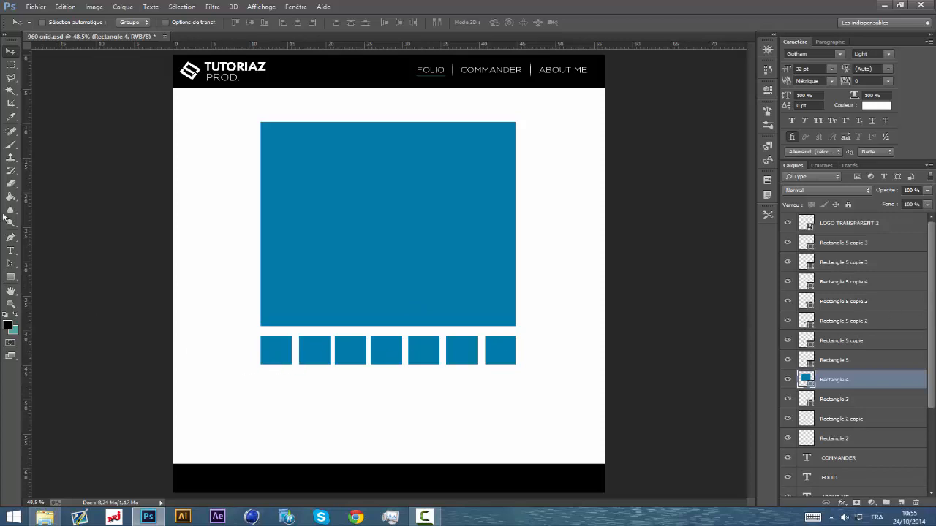
click(10, 77)
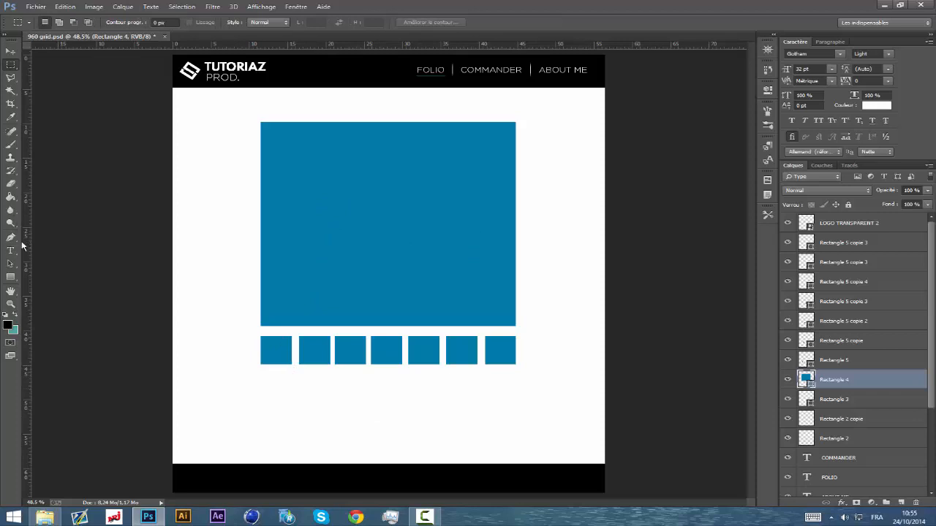
click(10, 277)
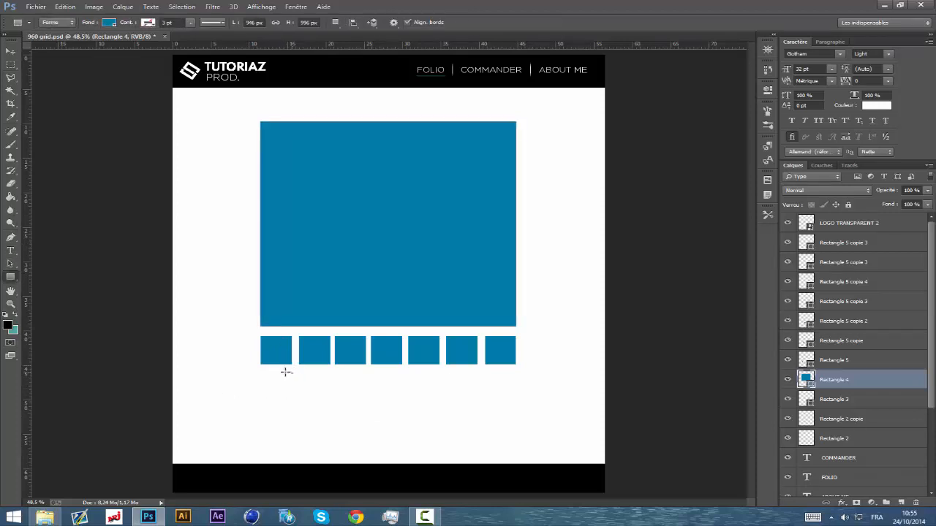
drag(286, 372, 260, 373)
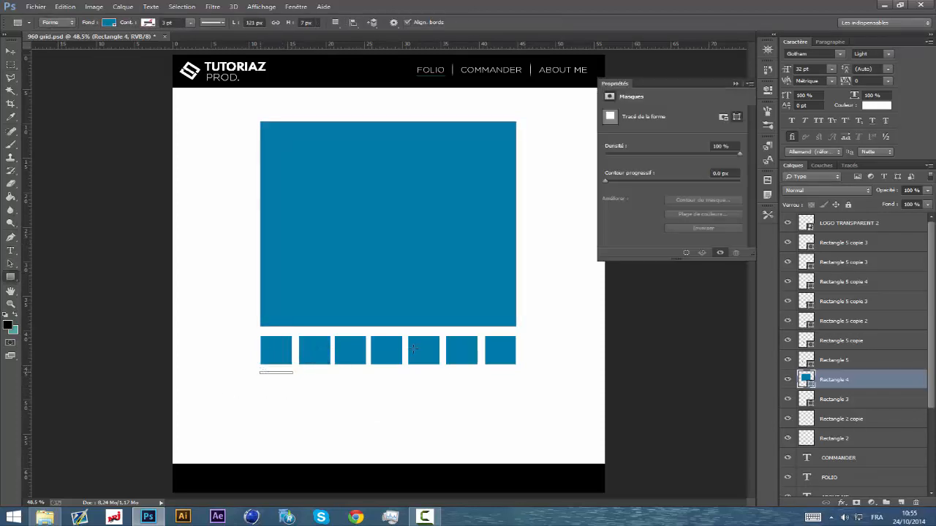
click(736, 83)
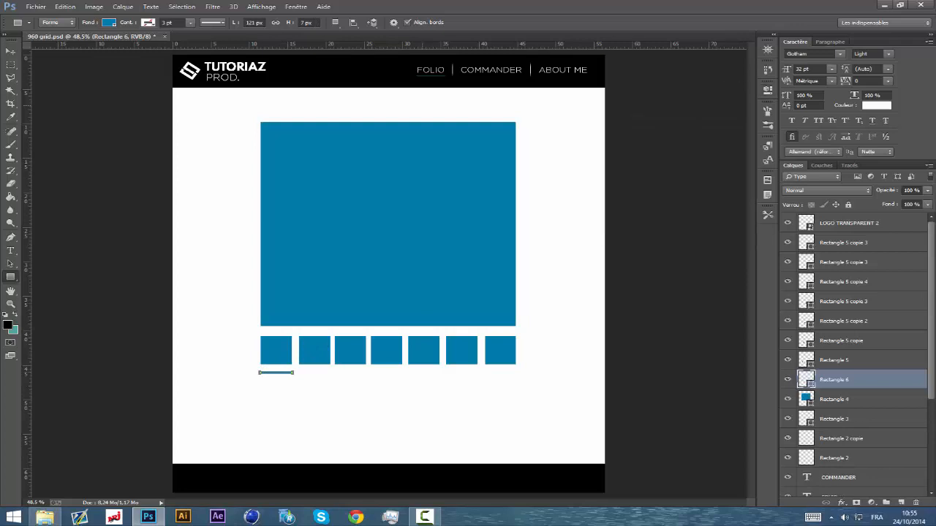
click(11, 51)
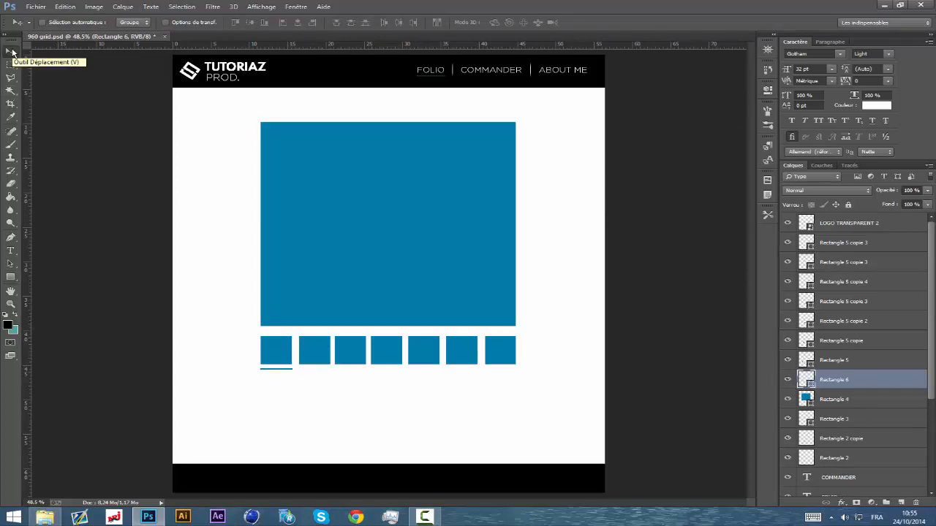
Step: Set the fill colour of the thin bar under the first square to black (000000)
double_click(805, 379)
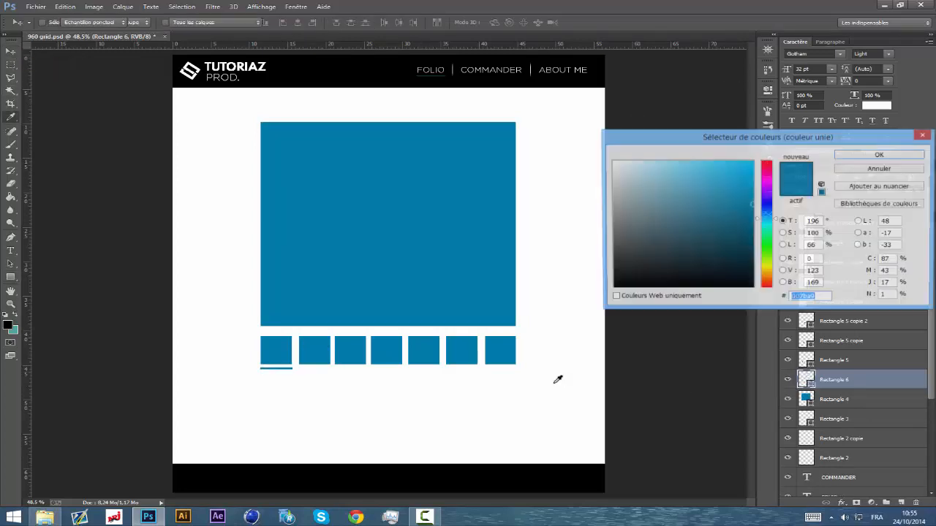
text(000000)
key(Return)
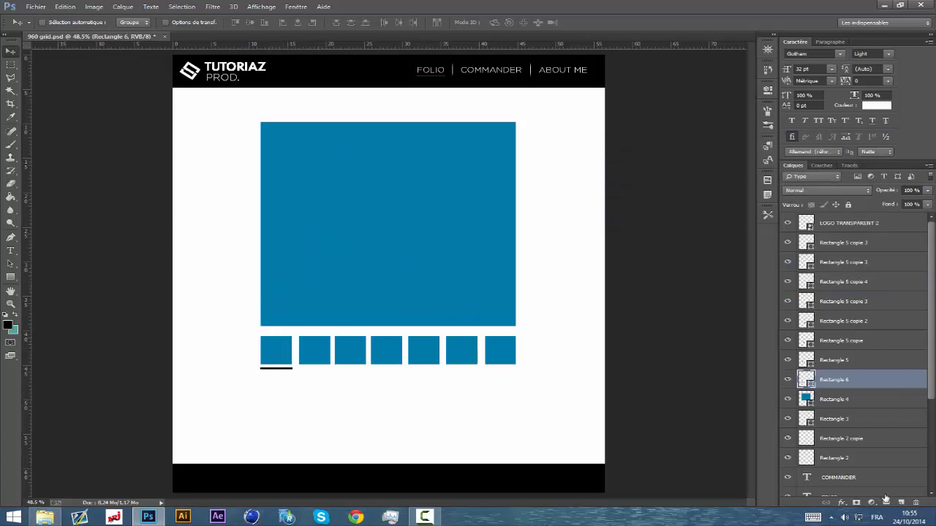
Step: Create a layer group below the logo layer and move all rectangle layers down through Rectangle 2 into it
click(847, 226)
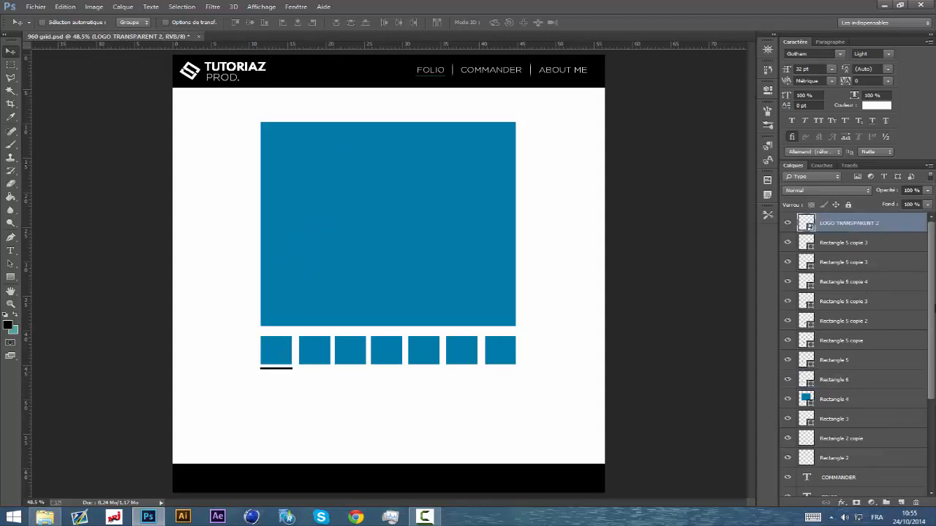
click(899, 242)
scroll(923, 468, down, 4)
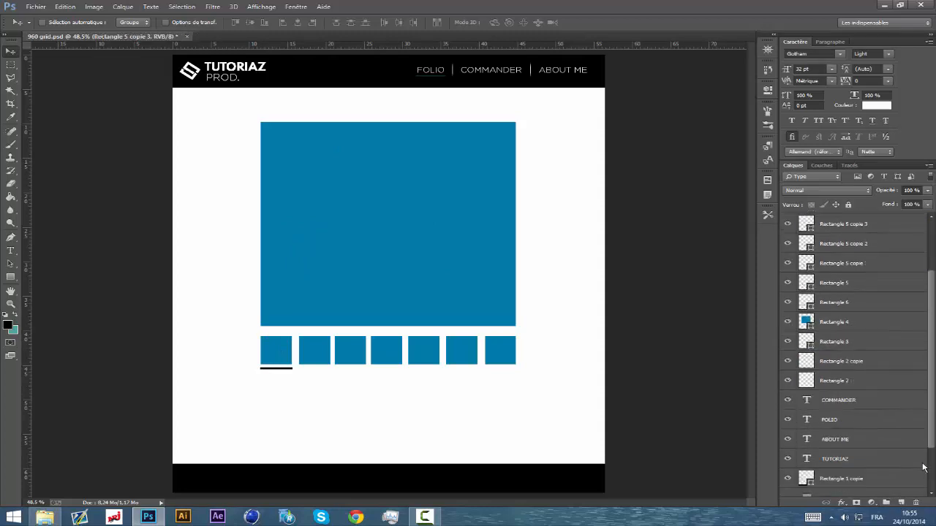
scroll(912, 262, up, 4)
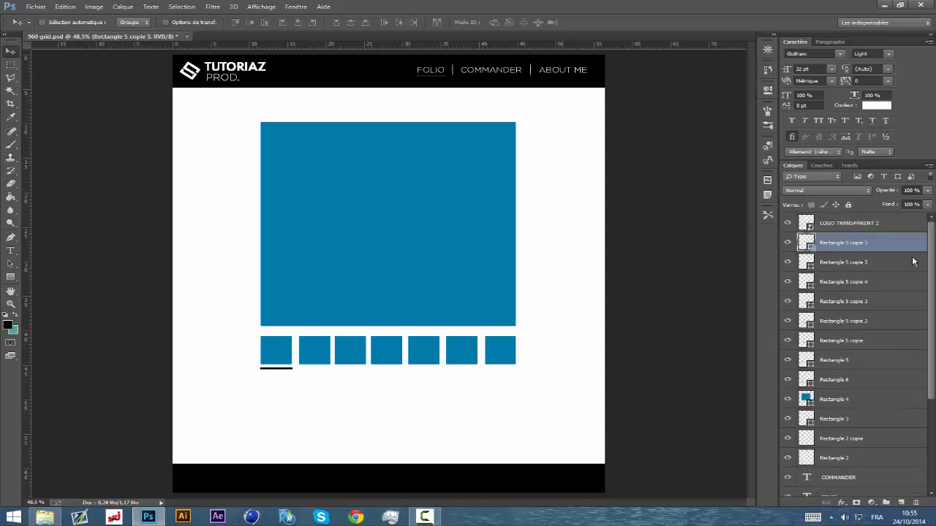
click(885, 503)
click(865, 255)
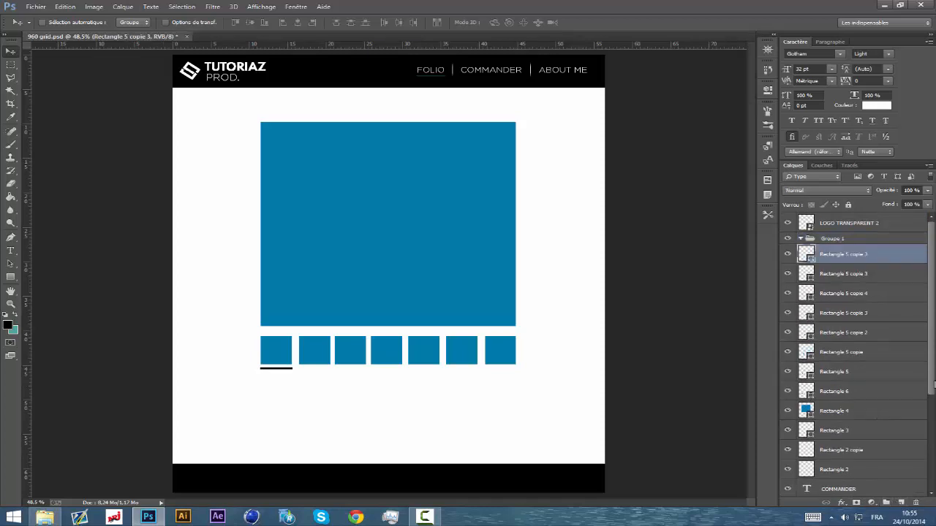
scroll(893, 443, down, 1)
shift+click(868, 465)
drag(848, 236, 860, 228)
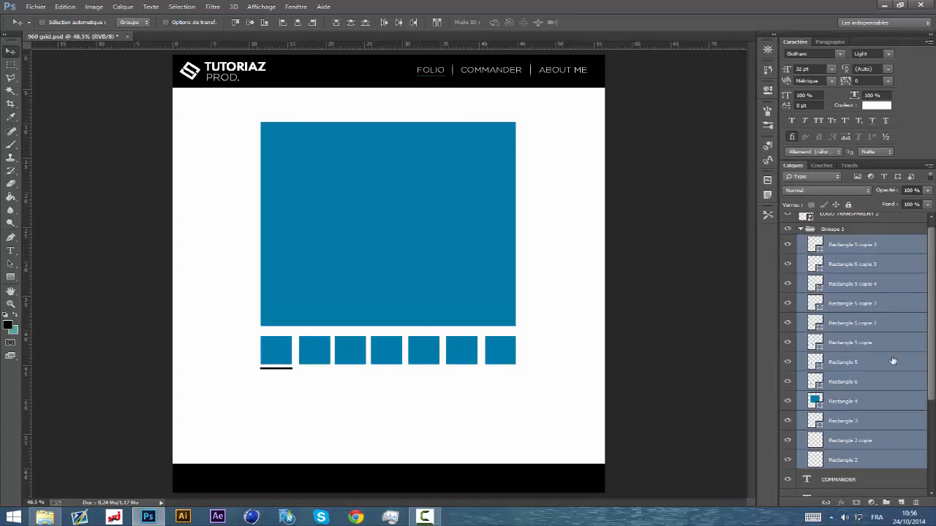
Step: Check which rectangles belong to the header menu, then move Rectangle 3, Rectangle 2 copie and Rectangle 2 above the group, visible
click(788, 244)
click(787, 244)
click(788, 441)
click(788, 422)
click(788, 460)
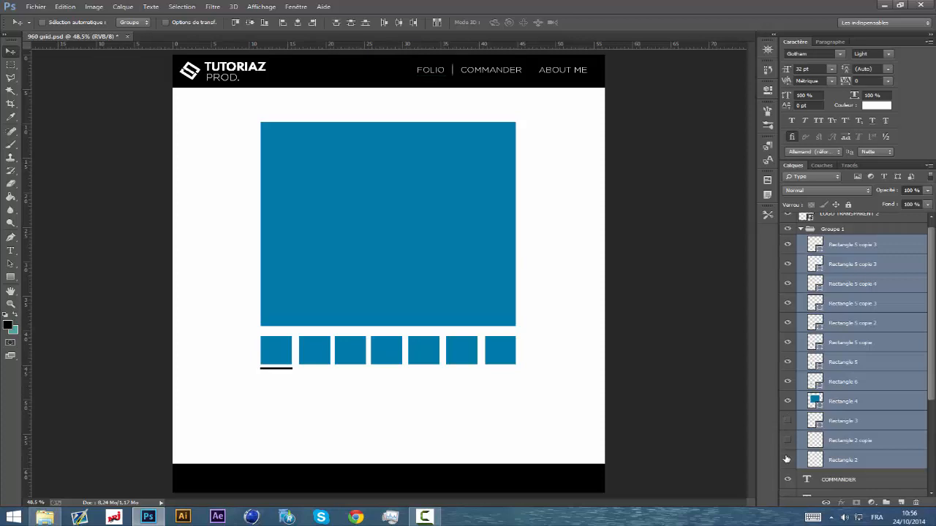
click(846, 424)
shift+click(857, 464)
drag(873, 426, 863, 222)
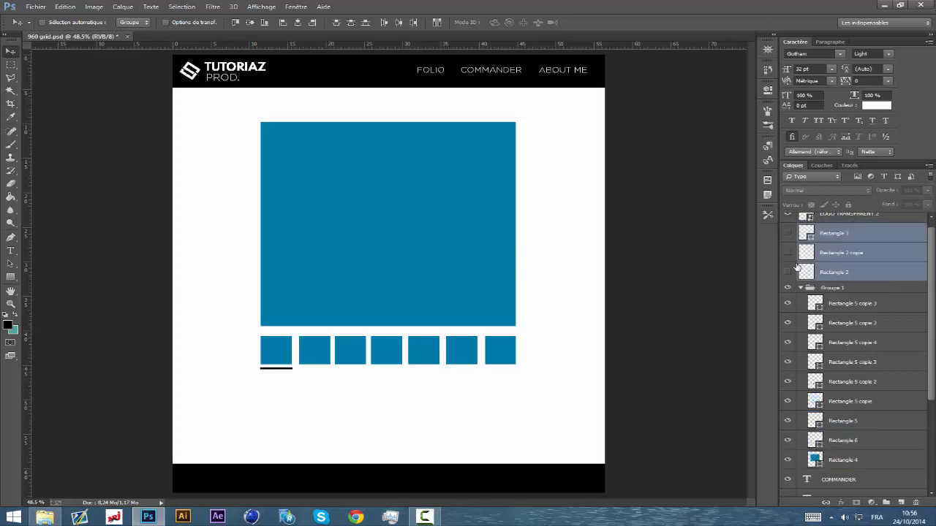
drag(788, 272, 787, 232)
Step: Collapse the layer group, check its contents by toggling visibility, and rename it APPERCU DES CREATIONS
click(800, 287)
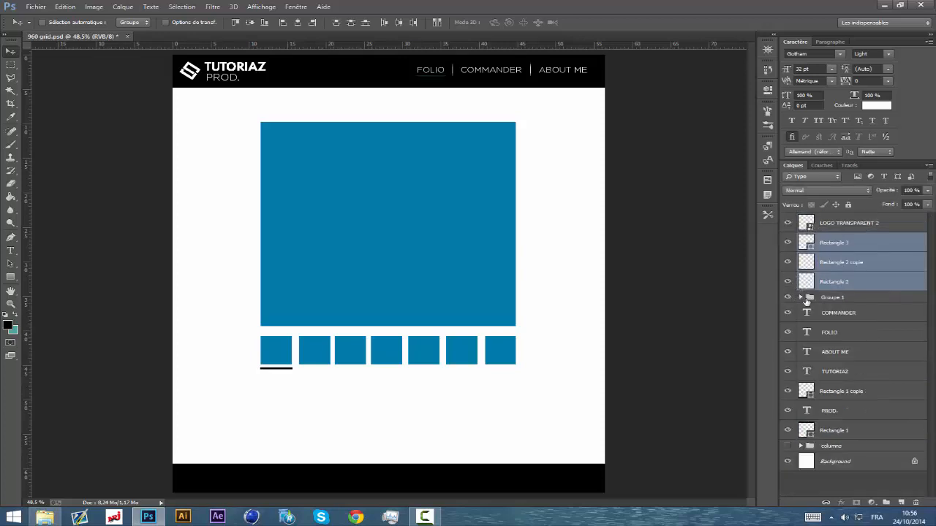
click(787, 297)
click(787, 298)
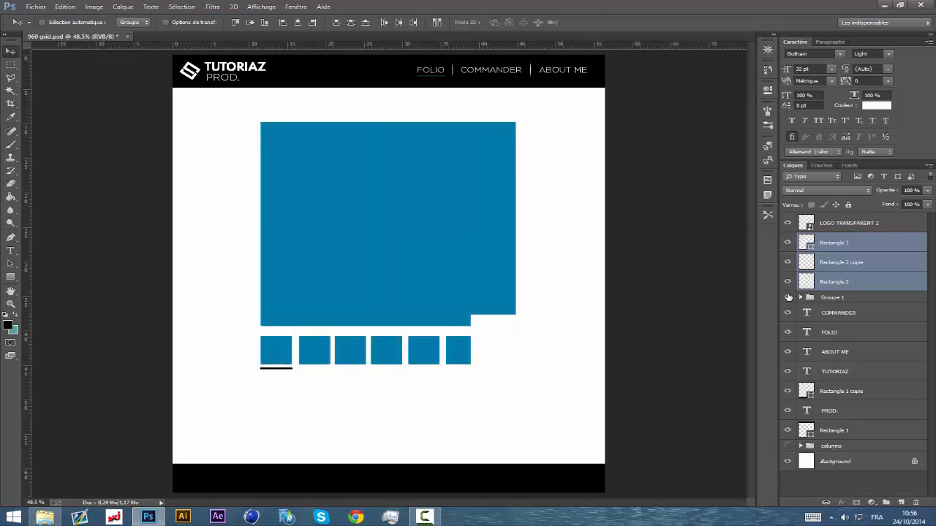
click(832, 298)
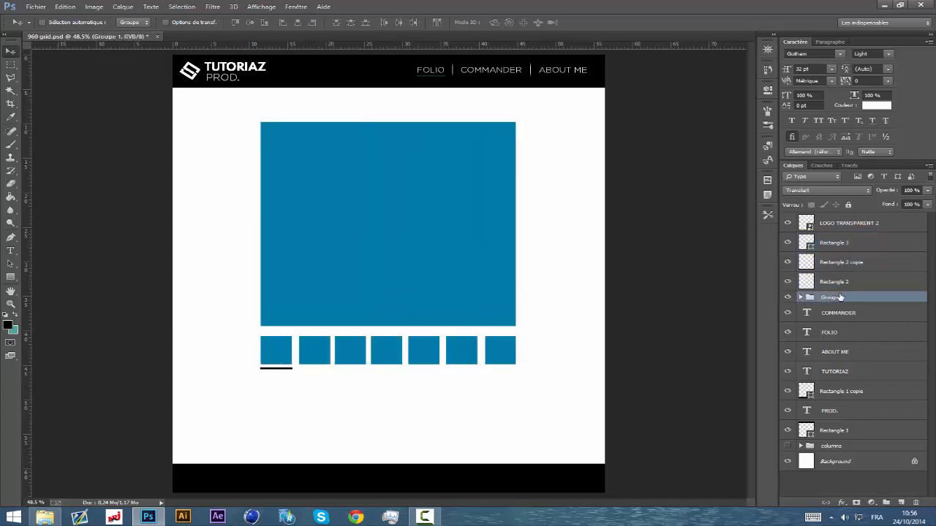
double_click(833, 298)
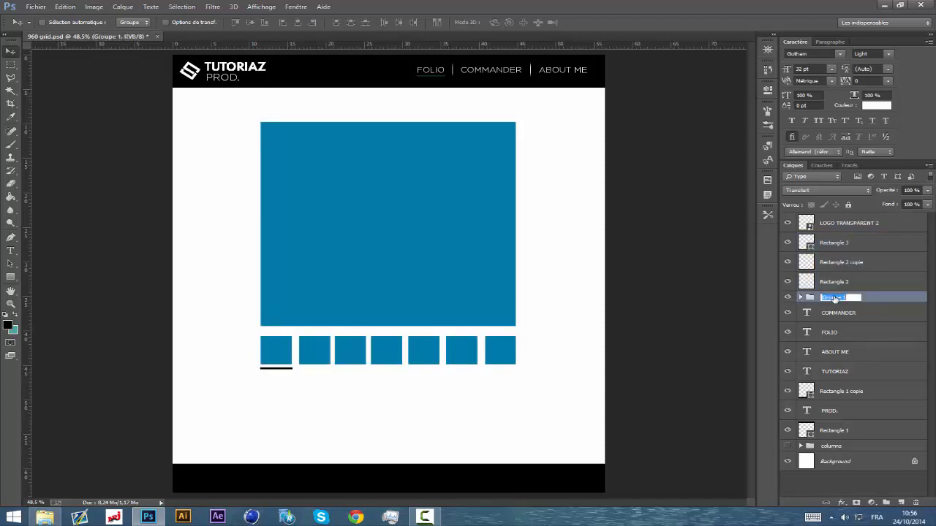
text(A)
text(PPERCU DES CREATIONS)
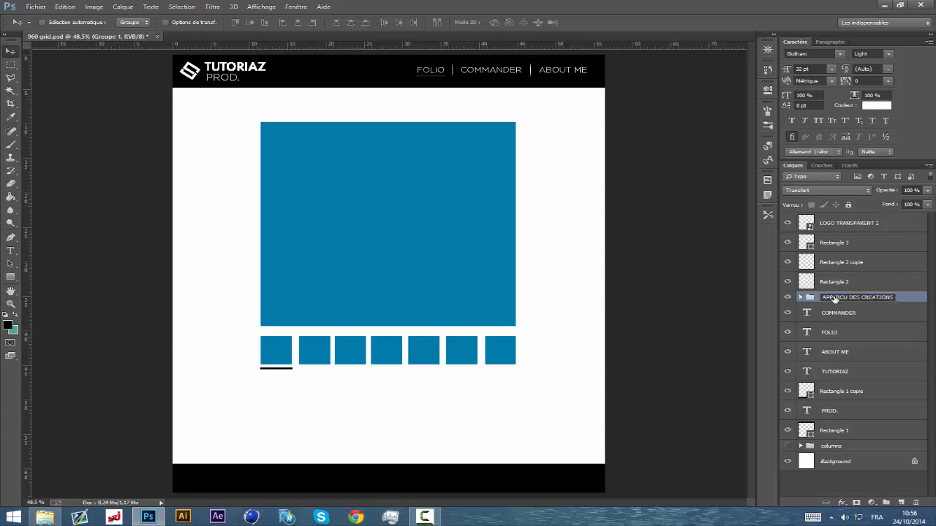
key(Return)
Step: Move the APPERCU DES CREATIONS group down the layer stack to directly above the columns group
drag(824, 303, 886, 437)
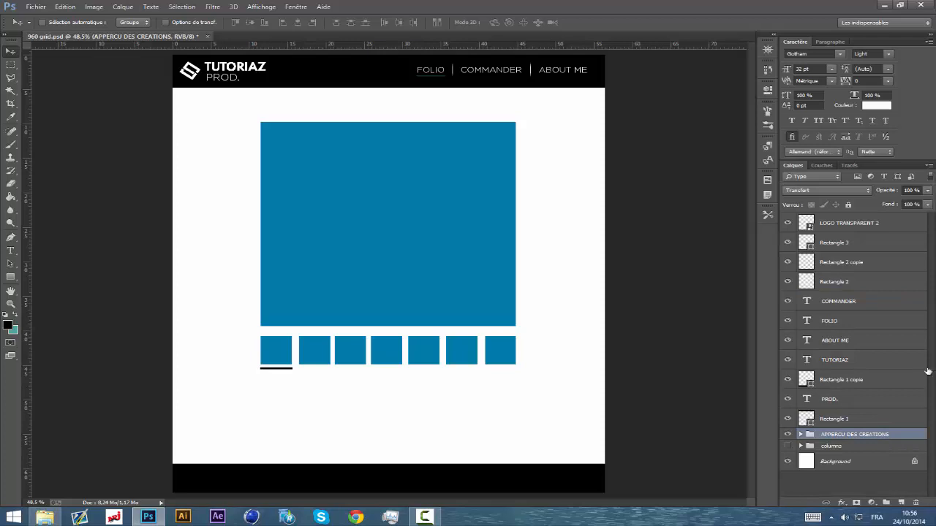
drag(366, 210, 366, 217)
key(ctrl+z)
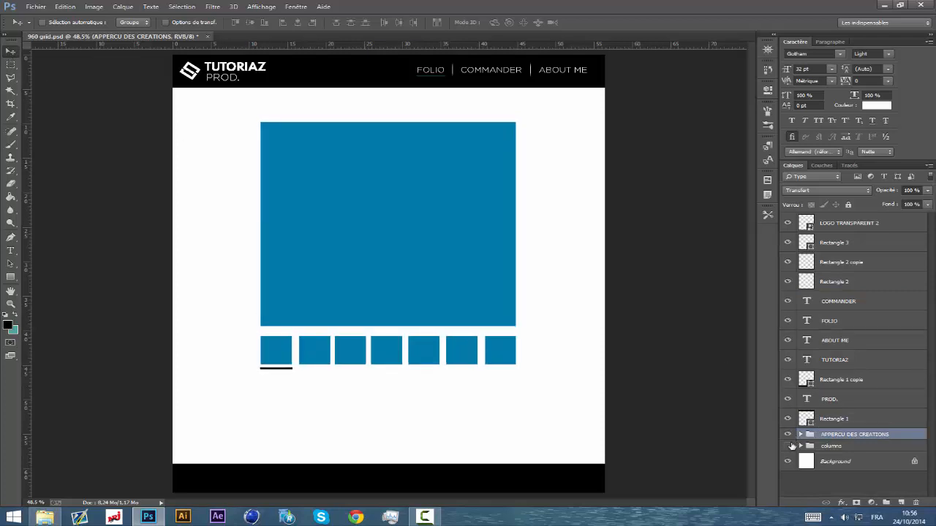
Step: Show the columns grid and move the APPERCU DES CREATIONS group straight down, leaving more space beneath the header
click(788, 446)
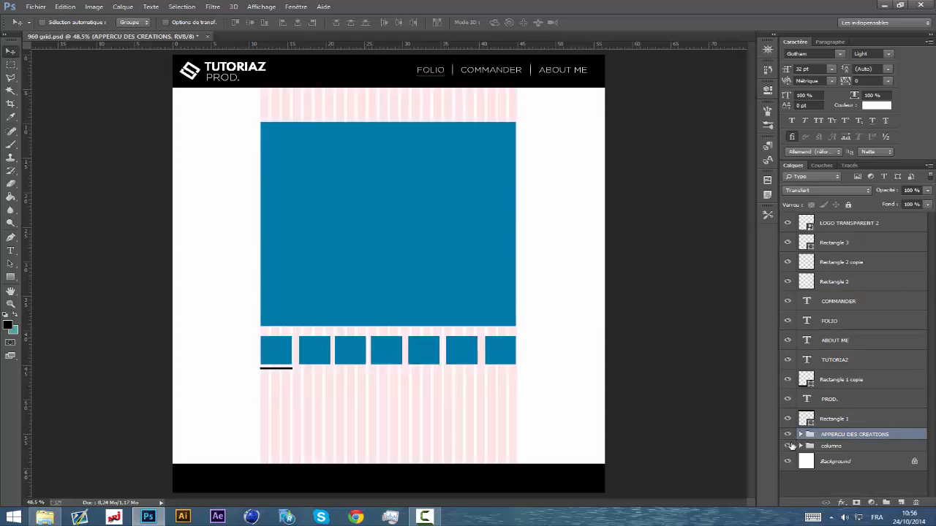
click(830, 446)
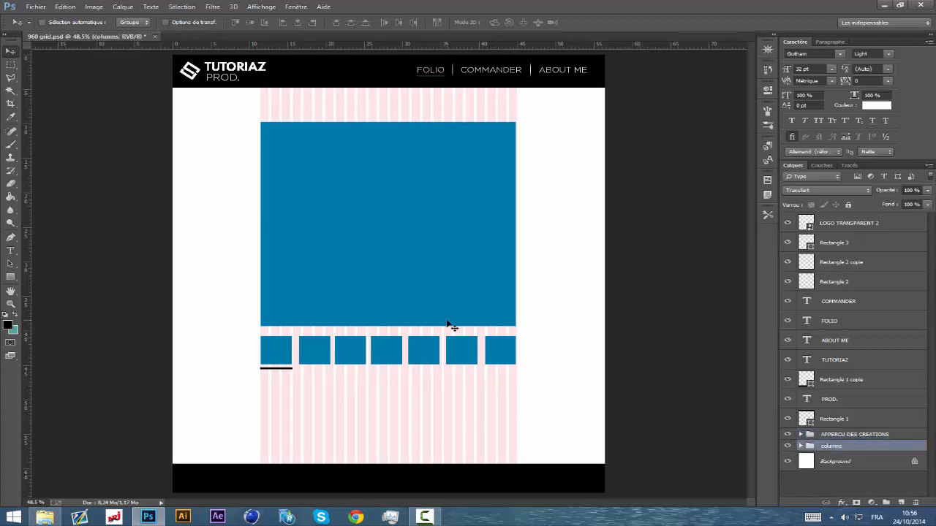
click(856, 434)
drag(407, 195, 405, 214)
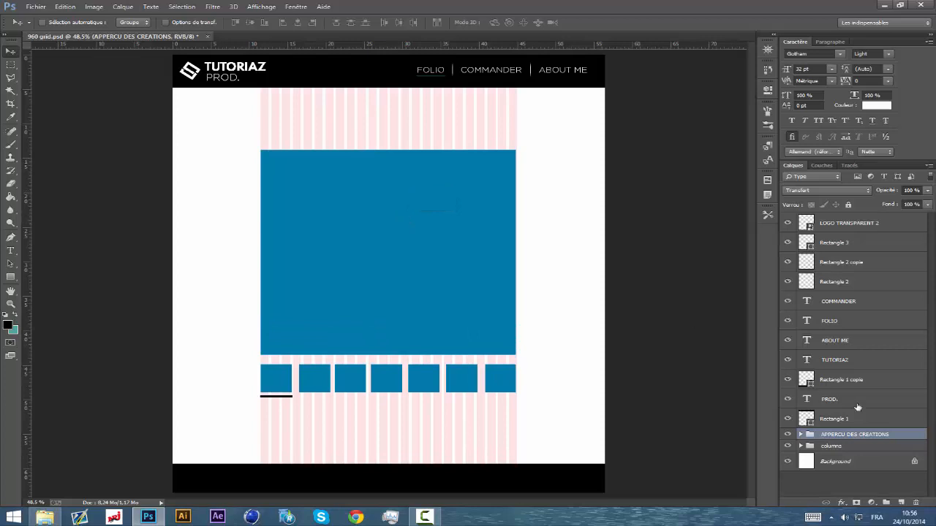
Step: Add the text LOGO above the upper-left part of the large blue rectangle and hide the columns grid
click(11, 252)
click(273, 132)
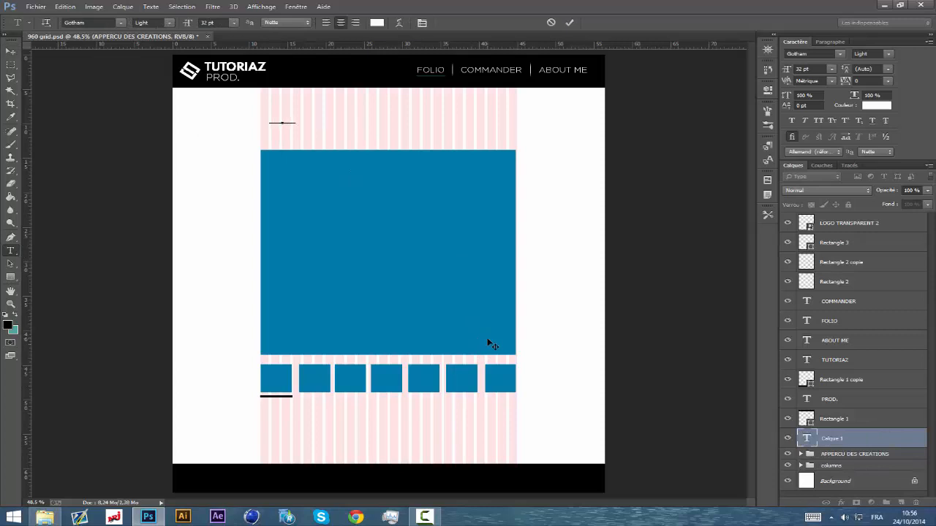
key(ctrl+a)
text(LOGO)
click(788, 466)
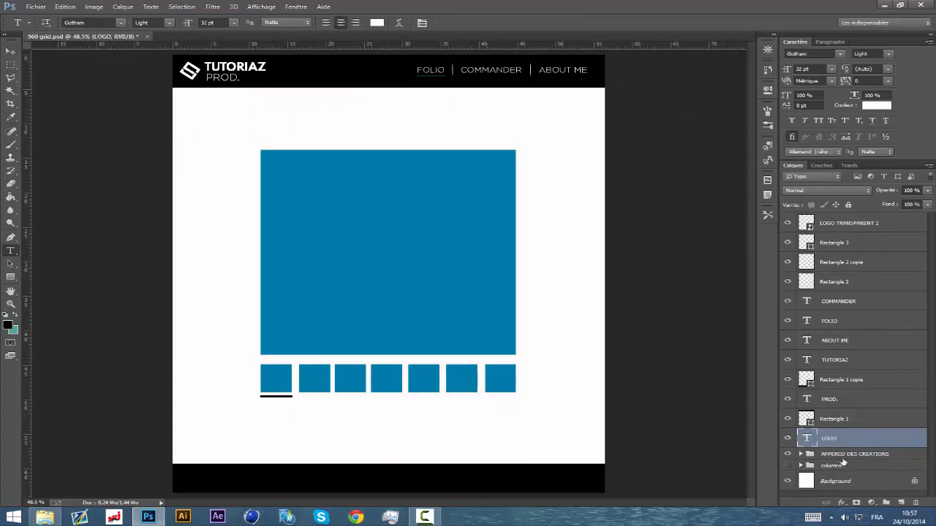
Step: Recolour the LOGO text black and set its font to the one listed as "les Sensations d..."
double_click(270, 122)
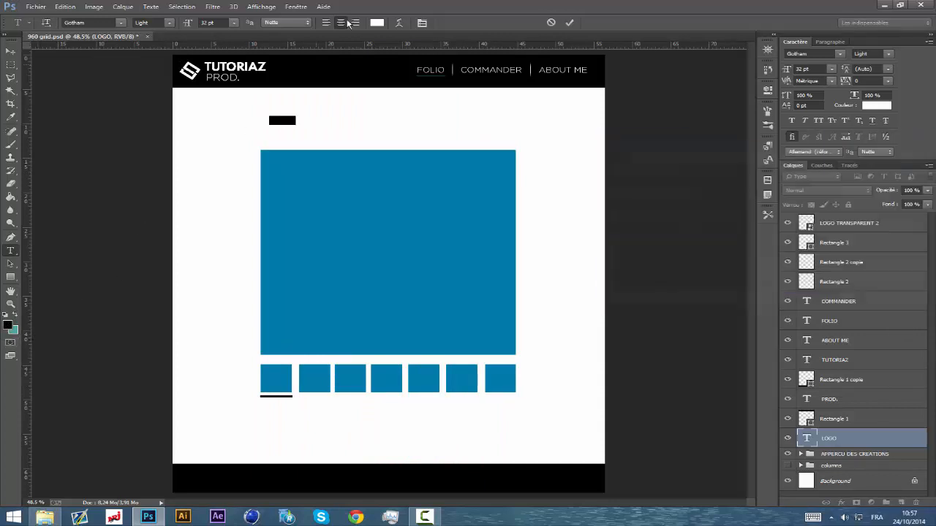
click(91, 22)
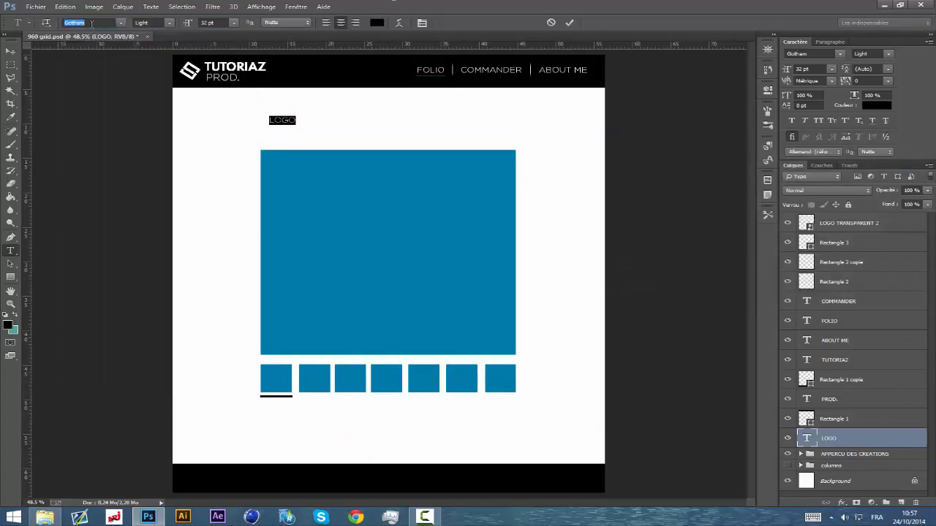
text(les Sensations d...)
key(Return)
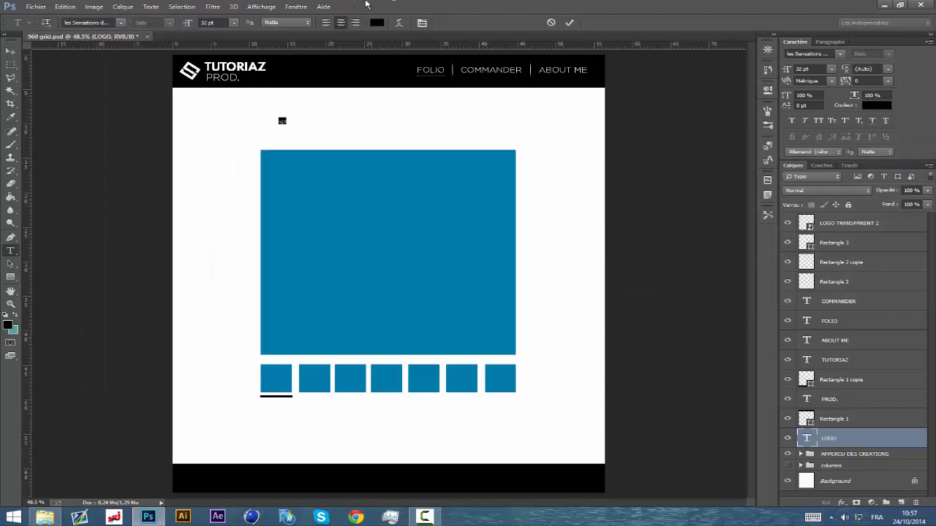
Step: Change the LOGO text to the League Spartan font at a size of 45 pt
click(91, 23)
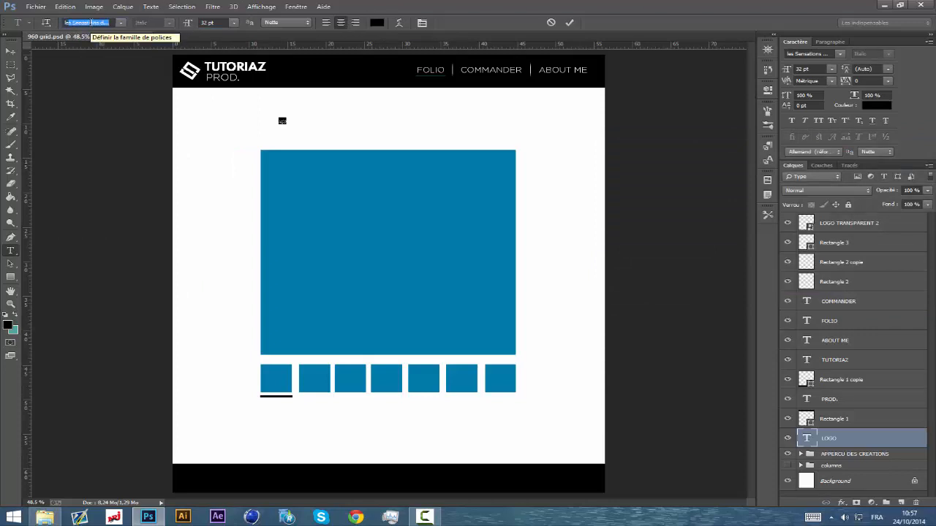
key(Up)
drag(189, 23, 214, 23)
mouse_move(338, 95)
mouse_down()
mouse_move(355, 103)
mouse_move(345, 102)
mouse_up()
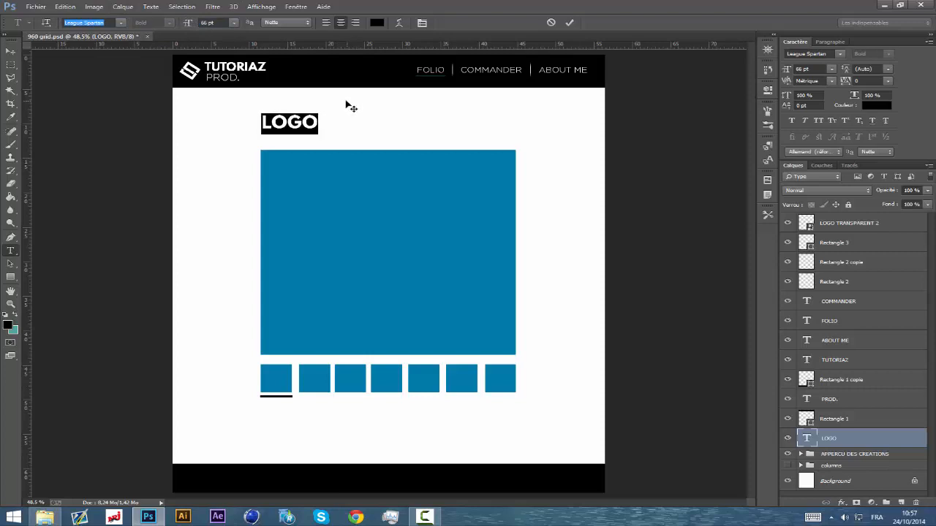
drag(220, 21, 170, 23)
text(45)
key(Return)
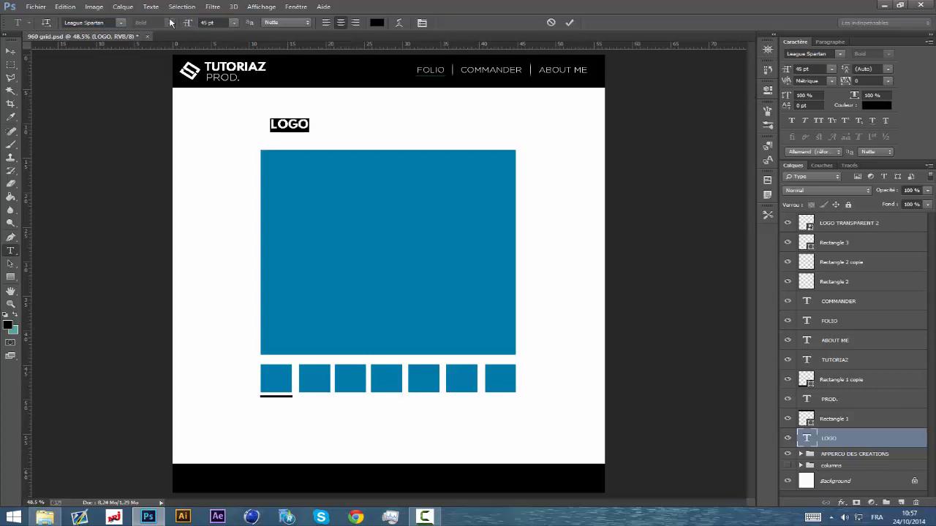
click(569, 22)
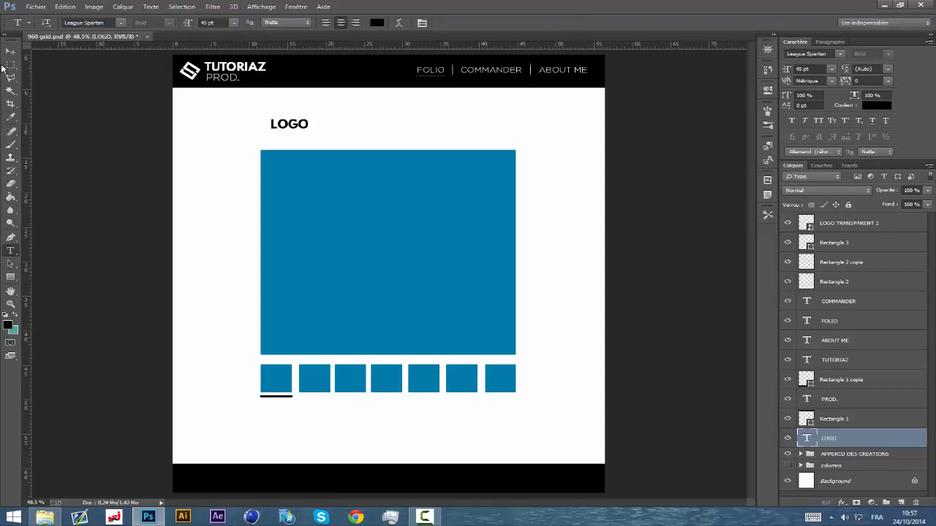
Step: Nudge the LOGO title slightly down and to the right, closer to the large blue rectangle
click(11, 58)
key(Down)
key(Down)
key(Down)
key(Down)
key(Down)
key(Down)
key(Down)
key(Down)
key(Down)
key(Down)
key(Down)
key(Down)
key(Right)
key(Right)
key(Right)
key(Right)
key(Right)
key(Right)
key(Right)
key(Right)
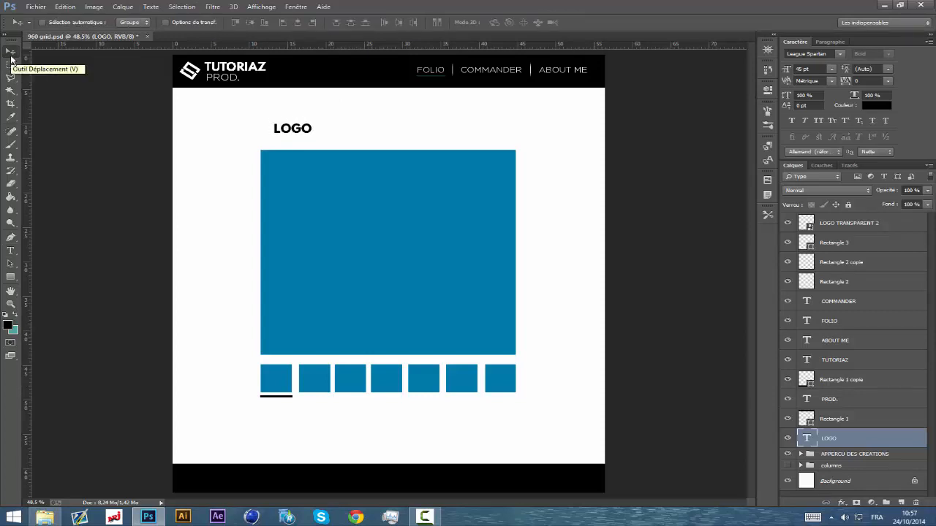
Step: Duplicate the LOGO title to its right and change the copy's text to BANNER 2D
key(ctrl+j)
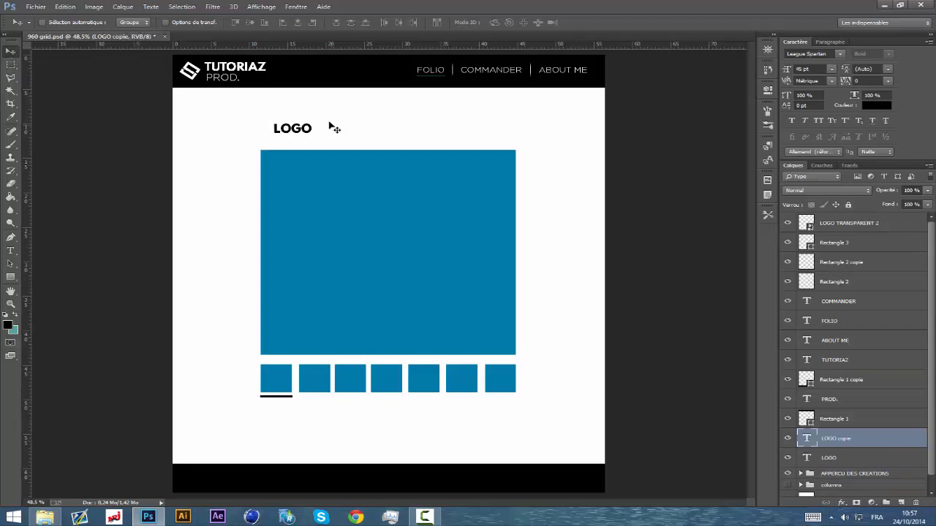
drag(330, 127, 381, 124)
click(11, 251)
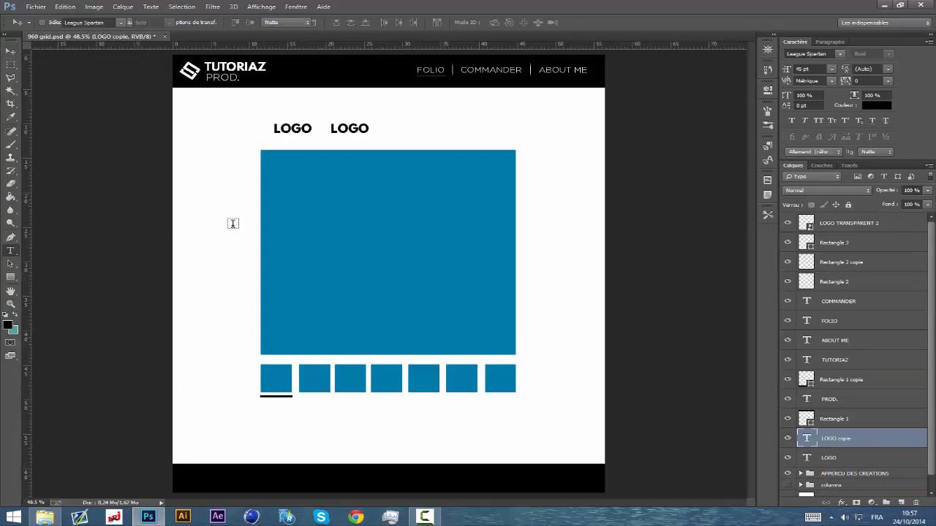
click(349, 129)
key(ctrl+a)
text(ba)
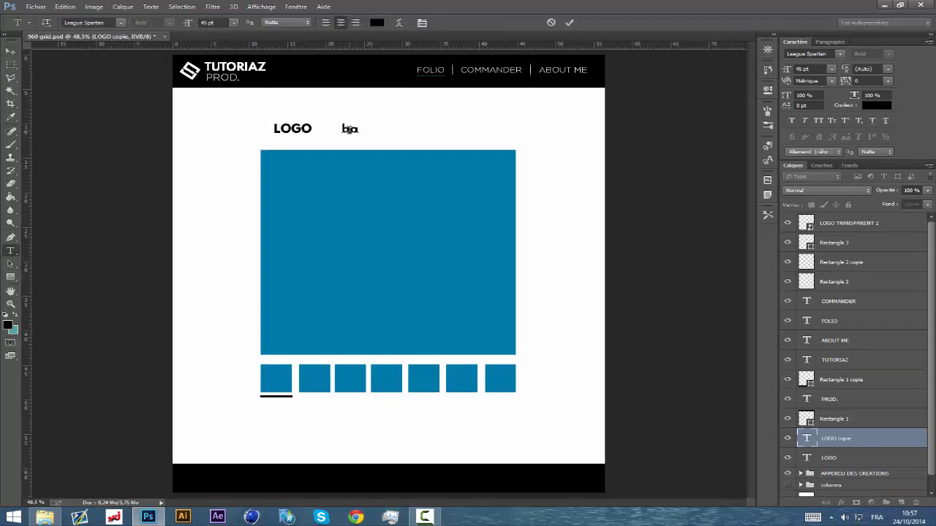
key(BackSpace)
key(BackSpace)
text(BANNER 2D)
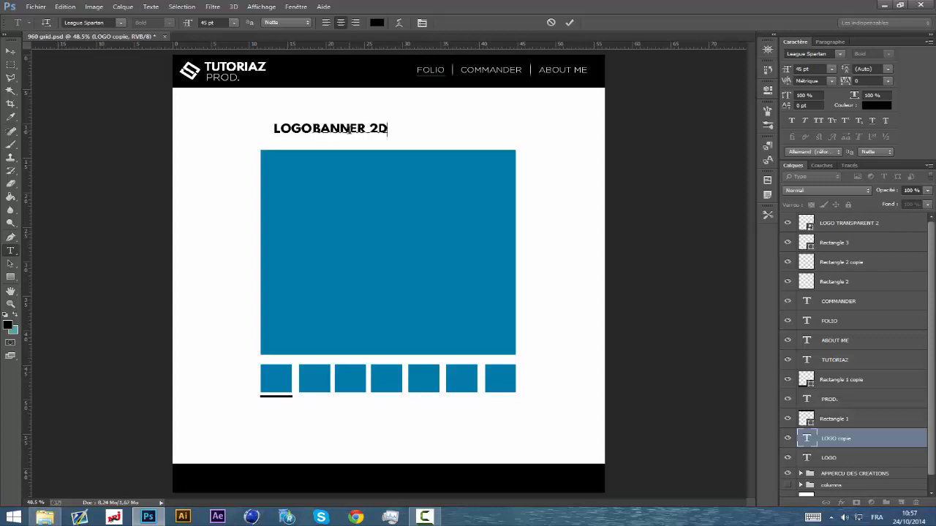
click(569, 23)
Step: Move BANNER 2D clear of LOGO, duplicate it near the large rectangle's right edge, and adjust the spacing of both titles
key(v)
drag(330, 99, 429, 101)
key(ctrl+j)
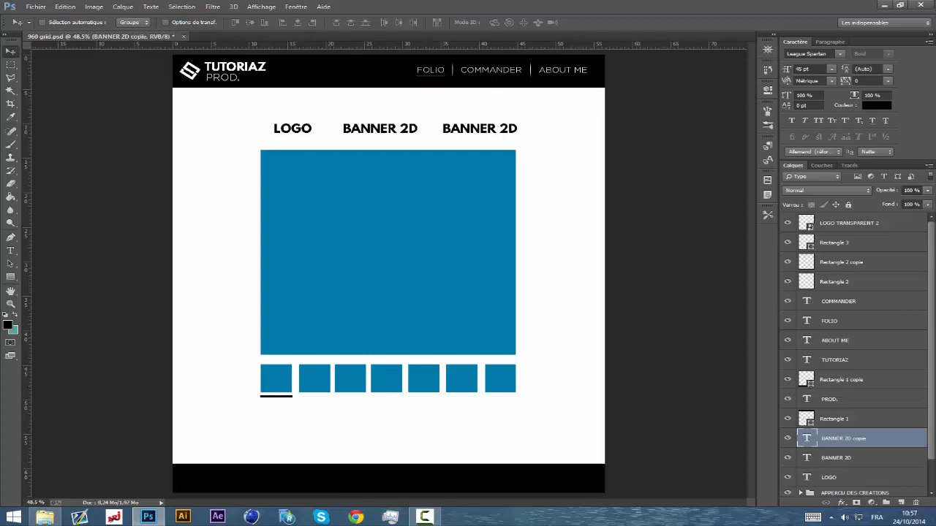
click(883, 459)
key(shift+Left)
key(Right)
key(Right)
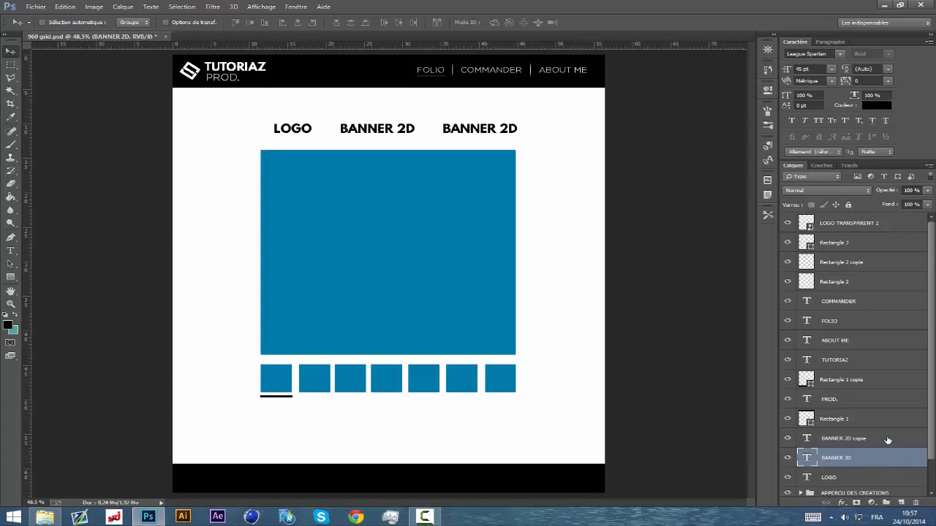
click(885, 438)
key(Left)
key(Left)
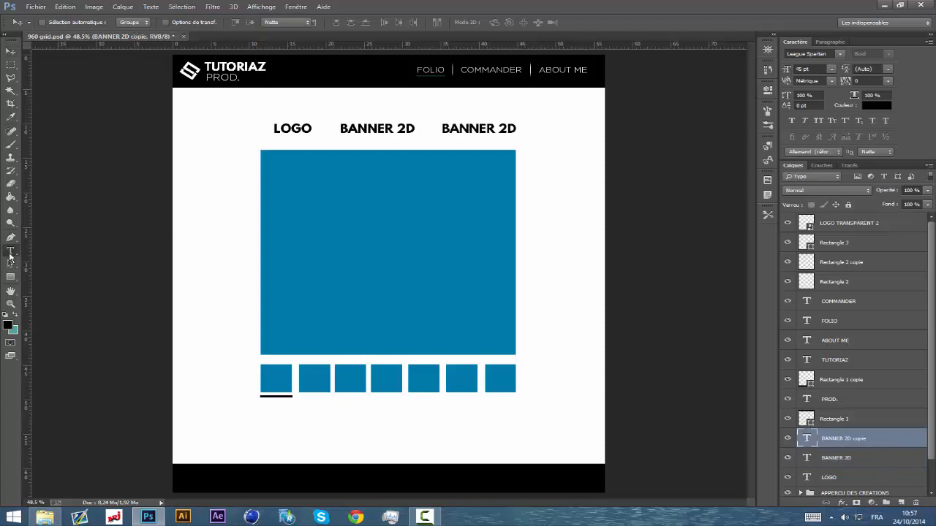
Step: Change the rightmost title's text to BANNER 3D and nudge the middle BANNER 2D title slightly right
click(10, 250)
drag(498, 129, 506, 129)
text(3)
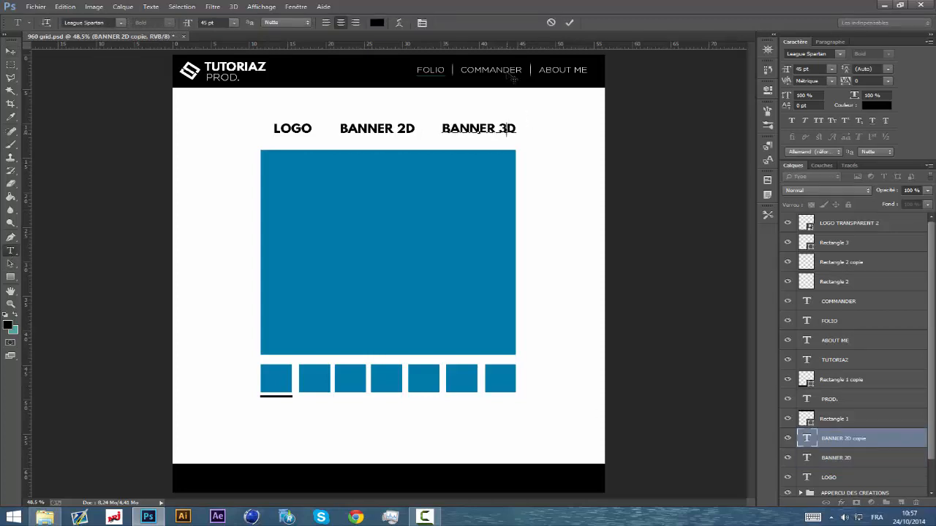
click(568, 23)
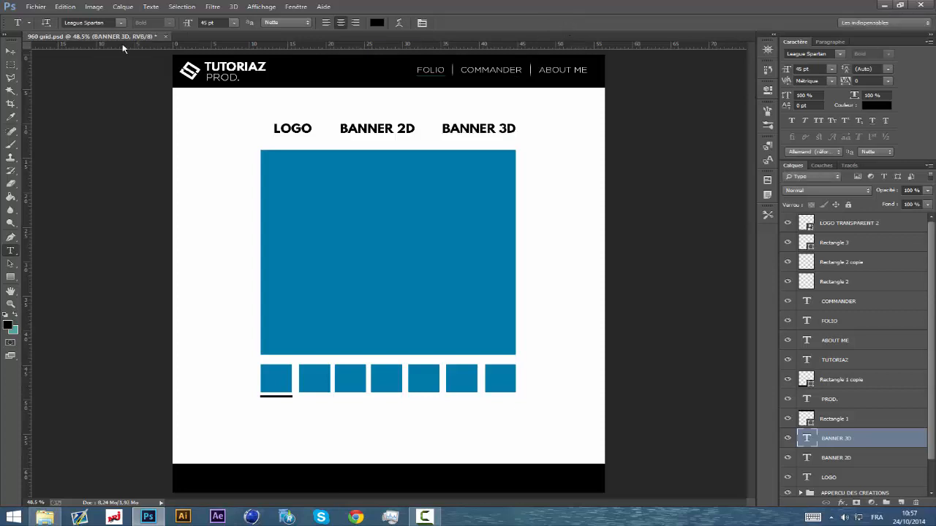
click(10, 51)
click(852, 465)
key(Right)
key(Right)
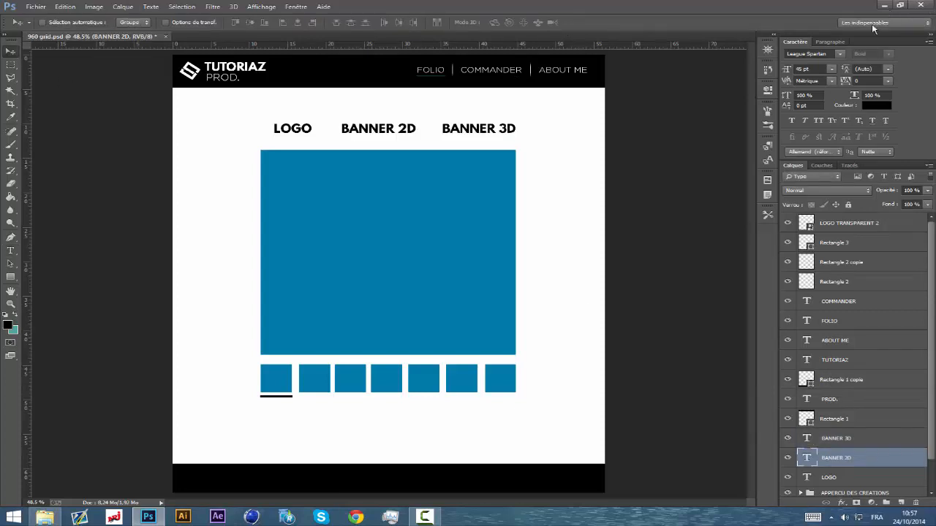
Step: Sample the large rectangle's blue and draw a thin underline of about 141 by 3 px beneath the LOGO title
click(771, 48)
click(771, 48)
click(8, 325)
click(336, 286)
key(Return)
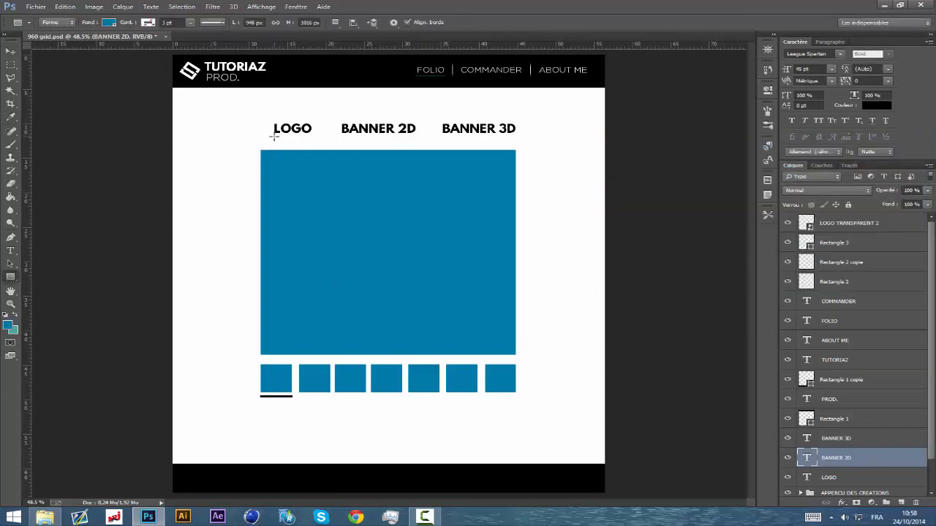
drag(274, 135, 312, 138)
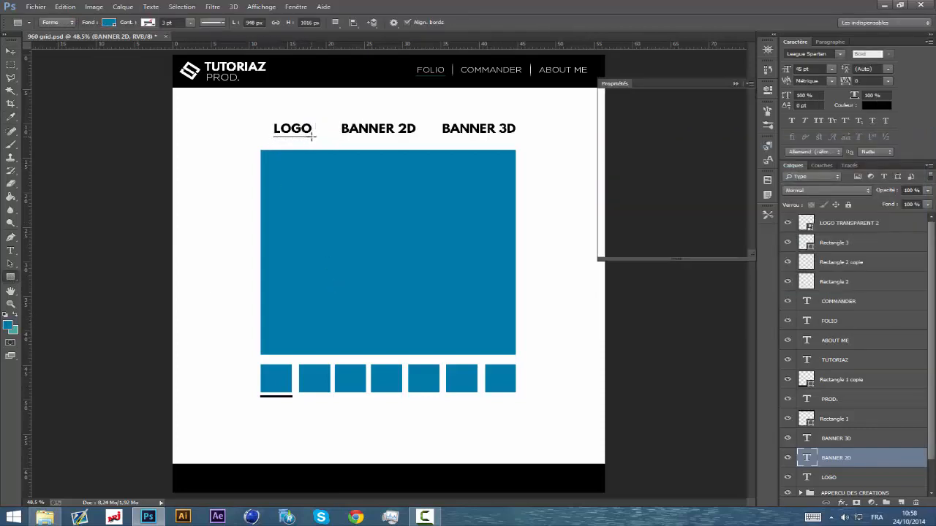
click(11, 51)
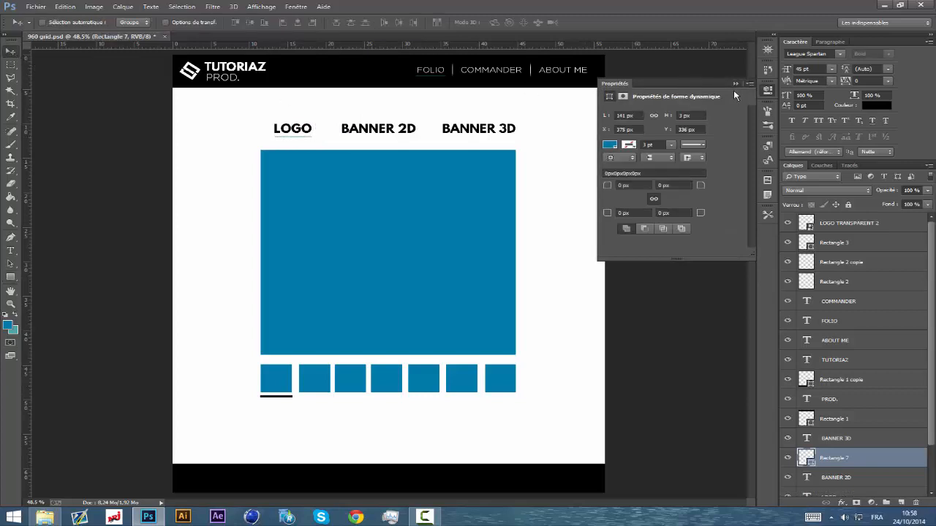
click(736, 84)
Step: Select the blue underline together with the LOGO title and nudge both to the left
scroll(855, 351, down, 3)
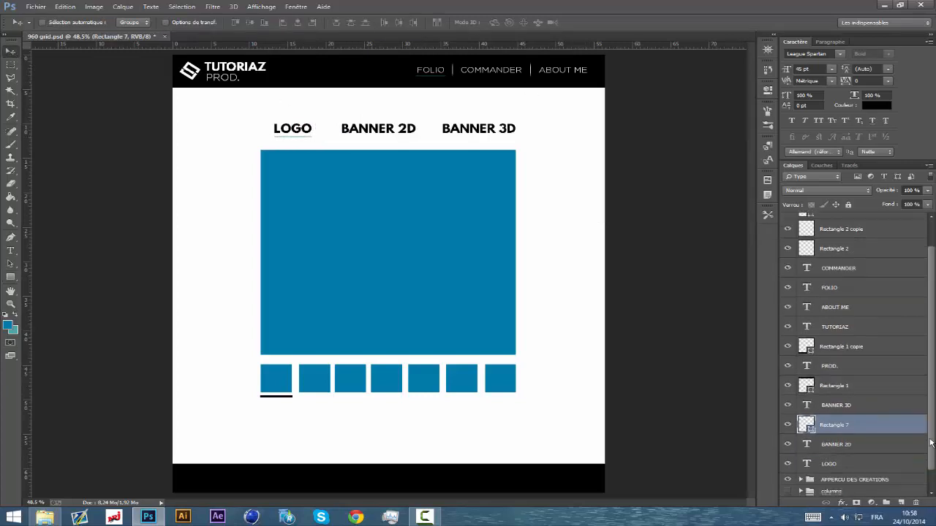
ctrl+click(828, 445)
key(Left)
key(Left)
key(Left)
key(Left)
key(Left)
key(Left)
key(Left)
key(Left)
key(Left)
key(Left)
key(Left)
key(Left)
key(Left)
key(Left)
key(Left)
key(Left)
key(Left)
key(Left)
key(Left)
key(Left)
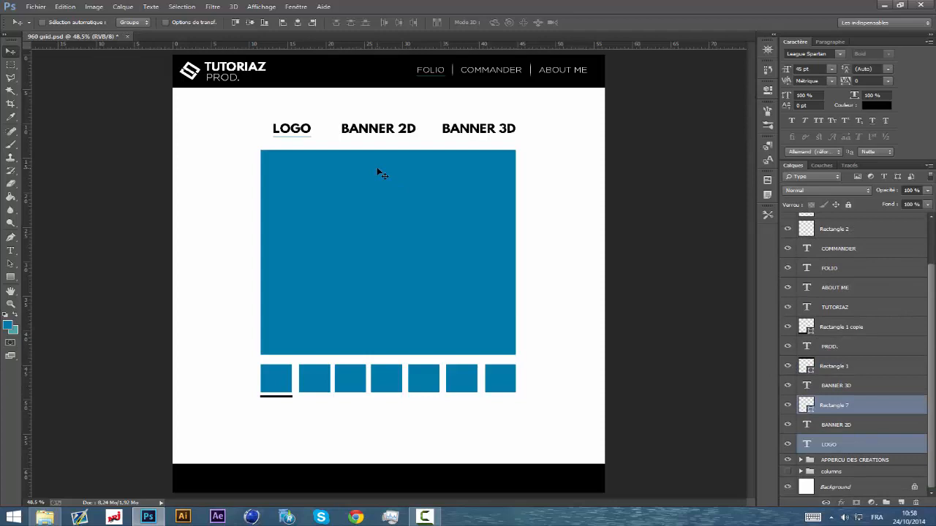
key(Right)
key(Right)
key(Right)
key(Right)
key(Right)
Step: Nudge the BANNER 2D and BANNER 3D titles left to even out the spacing in the title row
click(860, 423)
key(Left)
key(Left)
key(Left)
key(Left)
key(Left)
key(Left)
key(Left)
key(Left)
key(Left)
key(Left)
key(Left)
key(Left)
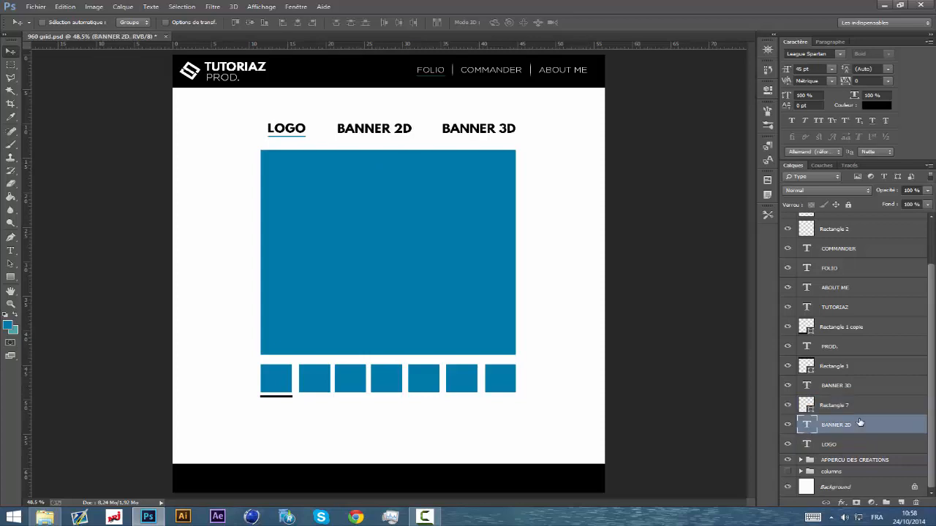
key(Left)
key(Left)
key(Right)
key(Right)
click(861, 381)
key(Left)
key(Left)
key(Left)
key(Left)
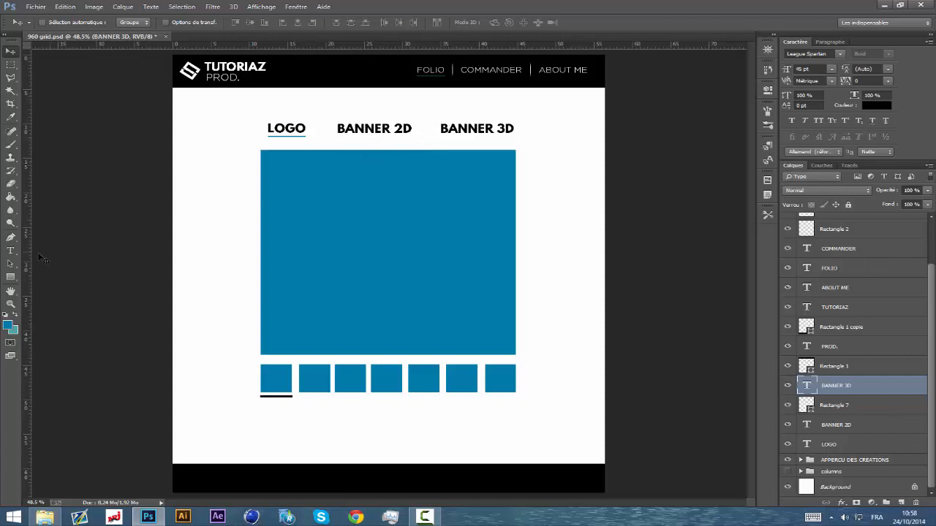
click(11, 237)
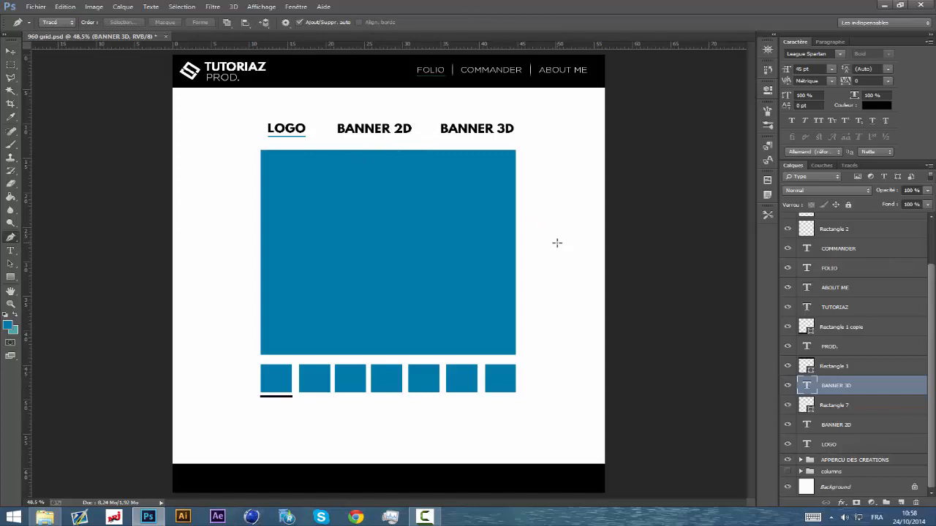
click(11, 51)
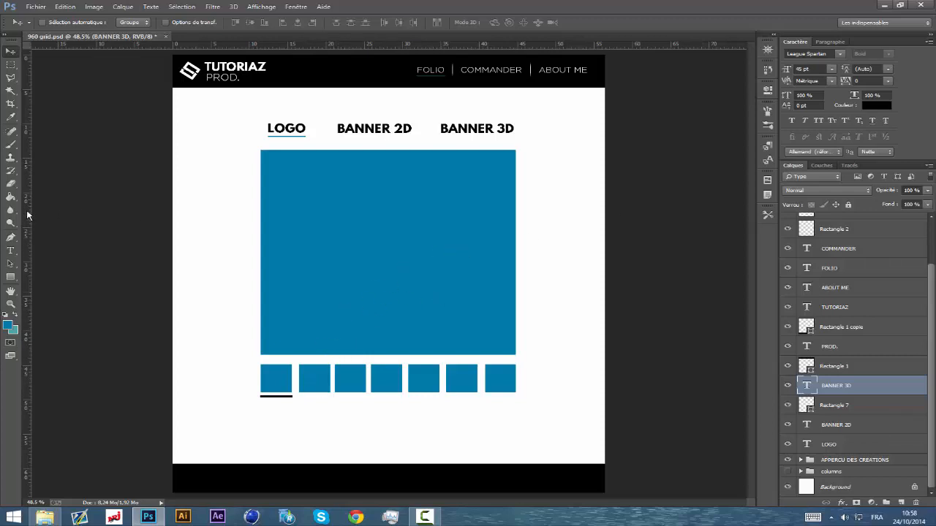
Step: Draw a solid blue right-pointing block arrow with the Custom Shape tool, just right of the large rectangle, and duplicate its layer
click(10, 278)
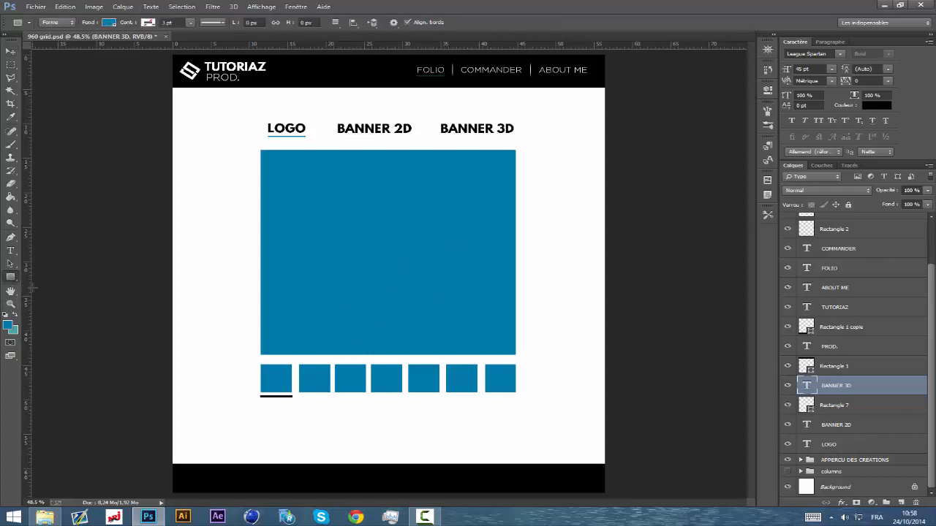
right_click(11, 279)
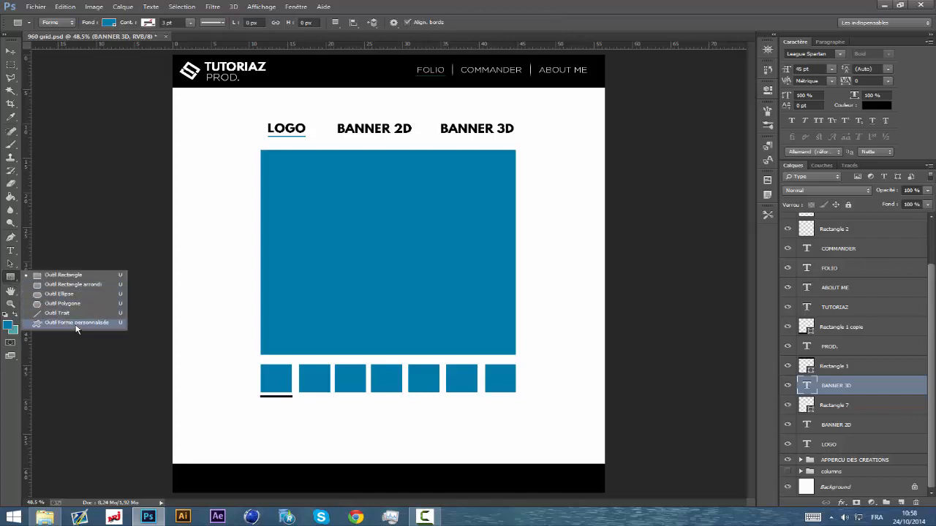
click(77, 322)
click(445, 23)
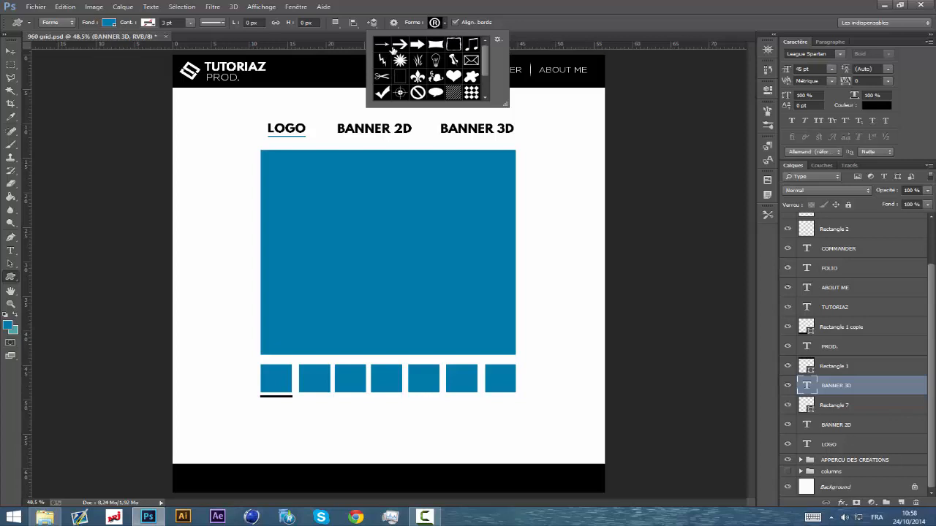
click(396, 47)
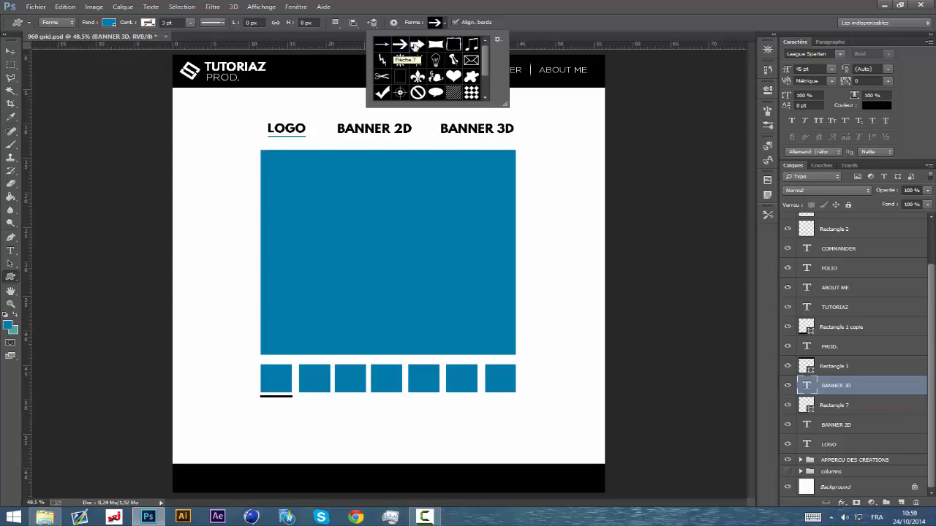
click(420, 45)
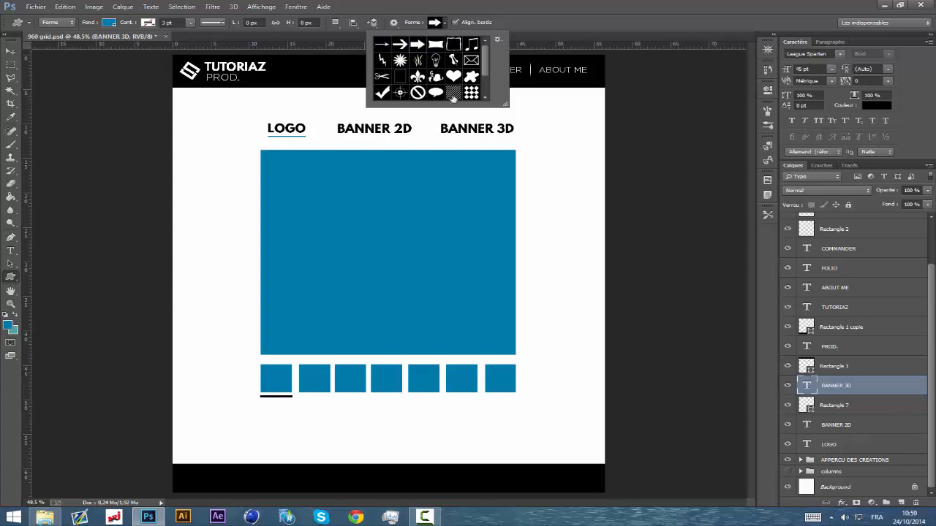
click(525, 232)
drag(526, 231, 567, 263)
click(10, 52)
key(ctrl+j)
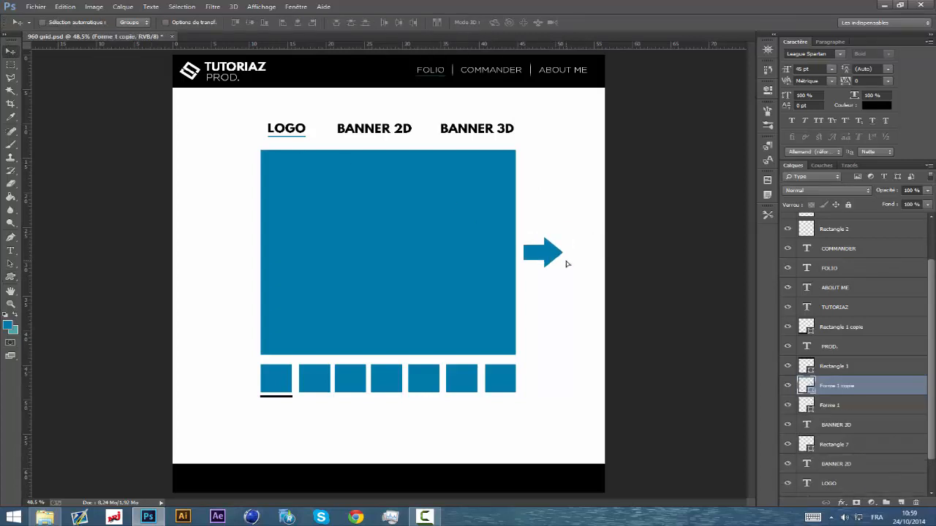